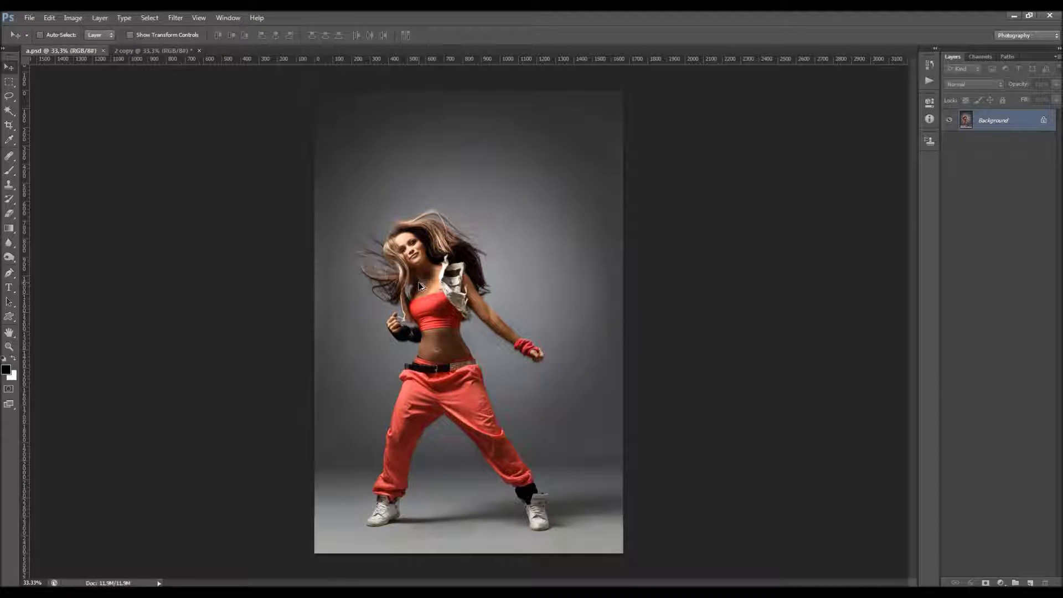
Compare the original dancer photo in a.psd with the finished dispersion effect in the 2 copy document.
scroll(419, 283, "up", 2)
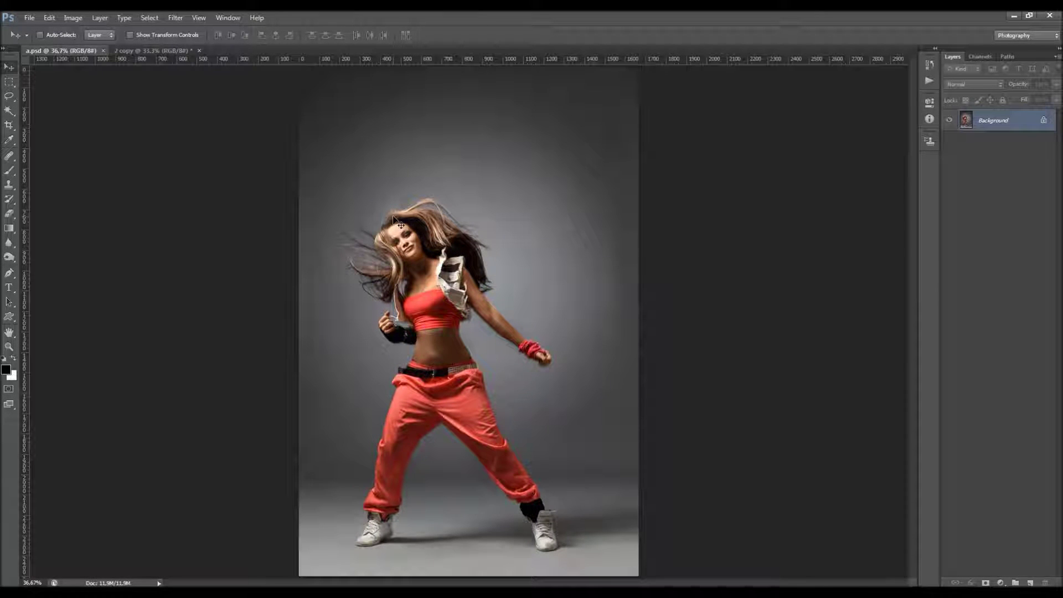
left_click(148, 51)
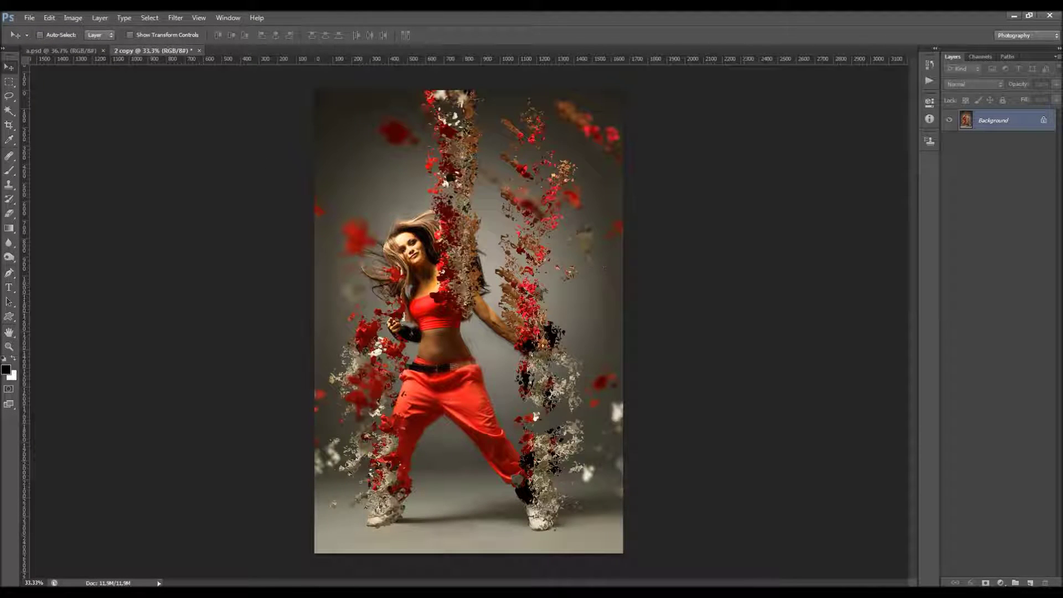
left_click(482, 357, "ctrl")
scroll(443, 310, "up", 2)
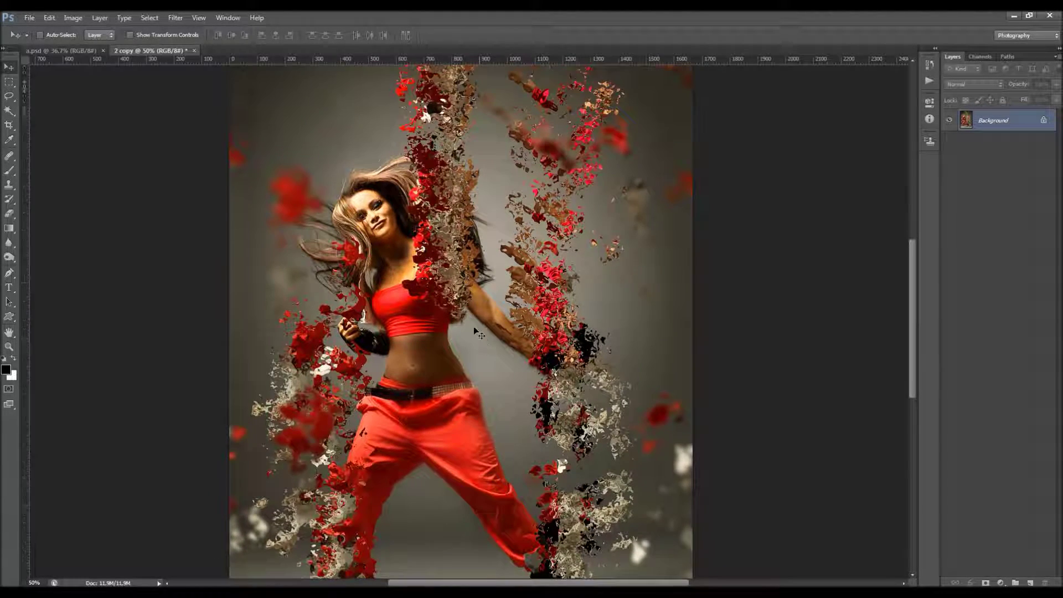
scroll(434, 300, "down", 5)
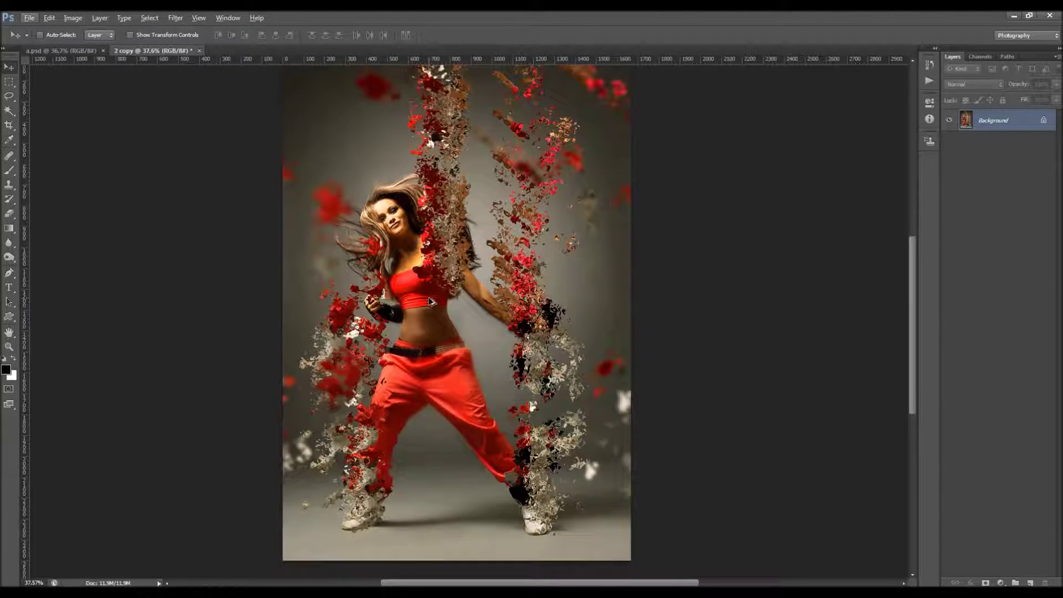
scroll(435, 302, "up", 2)
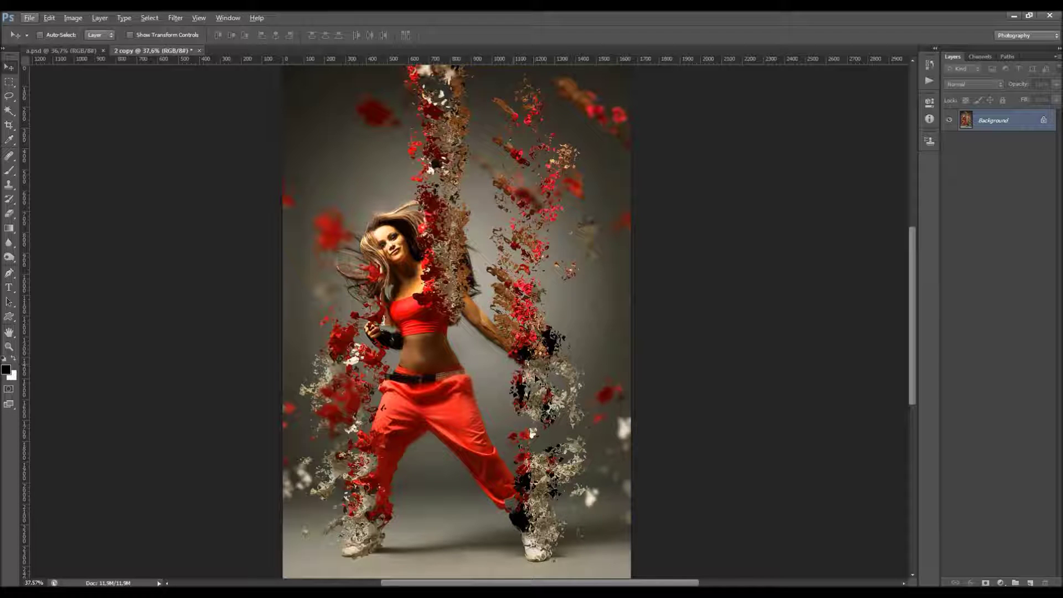
scroll(515, 276, "up", 2)
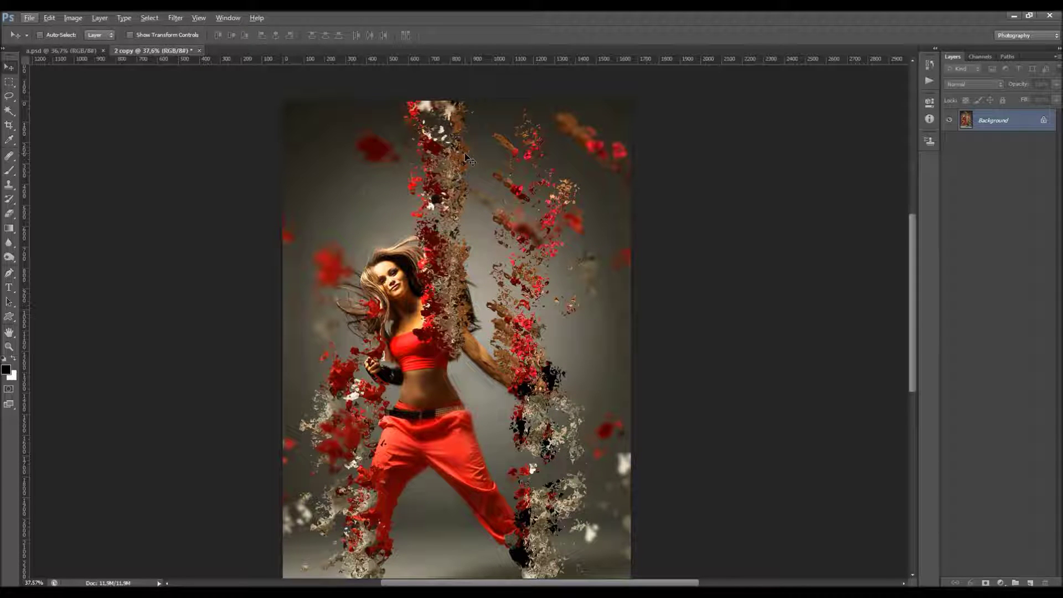
scroll(468, 159, "down", 3)
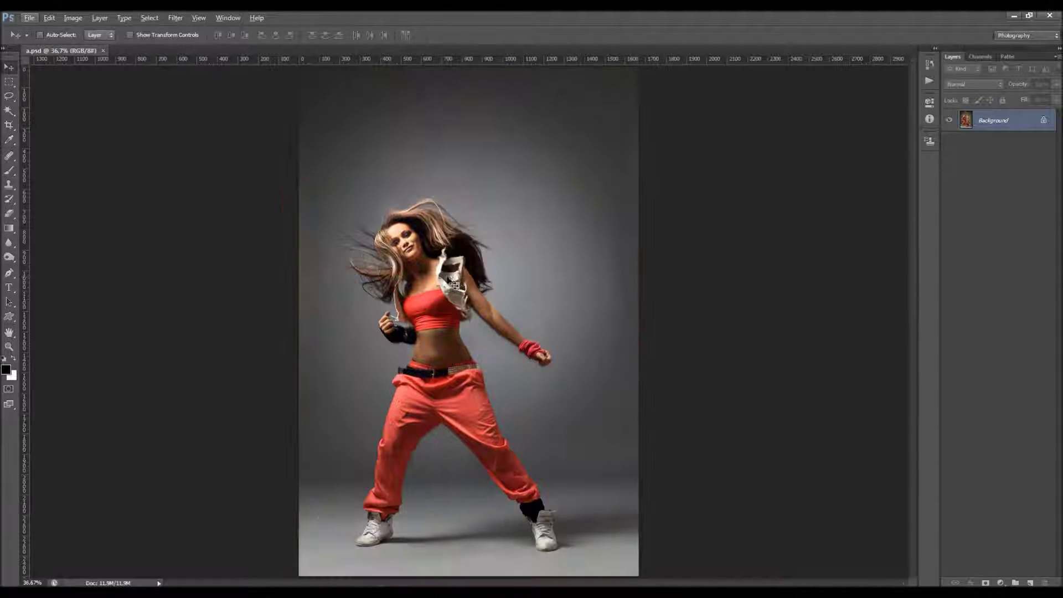
Switch to the desktop, open the Examples folder and view the first example picture, 1a.
left_click(1013, 16)
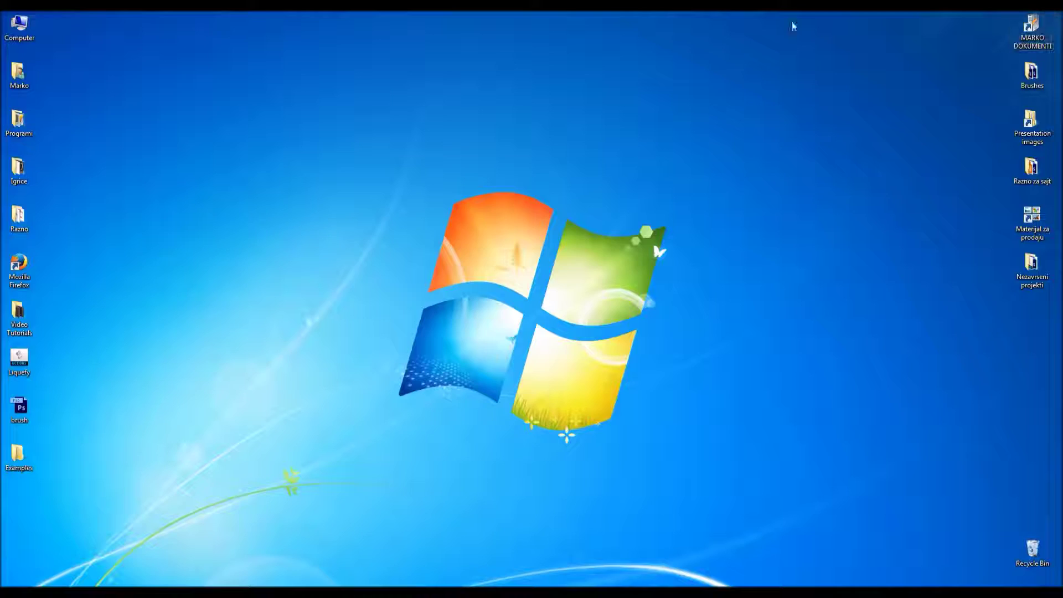
double_click(25, 449)
left_click(804, 207)
double_click(804, 206)
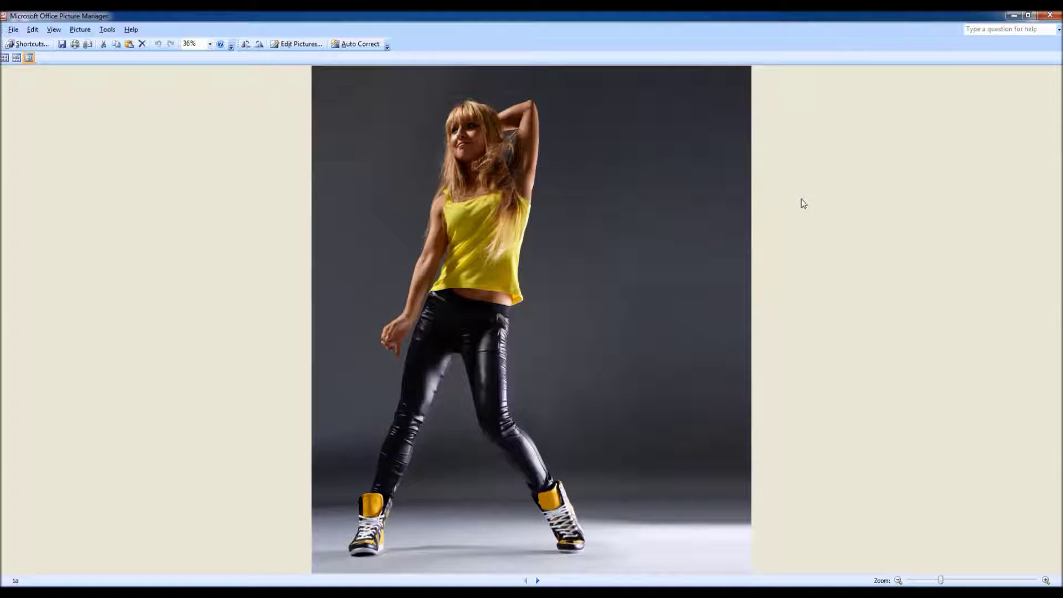
right_click(623, 220)
left_click(890, 217)
Look through the before-and-after dispersion examples from 1b to 7b and close the picture viewer.
key("Right")
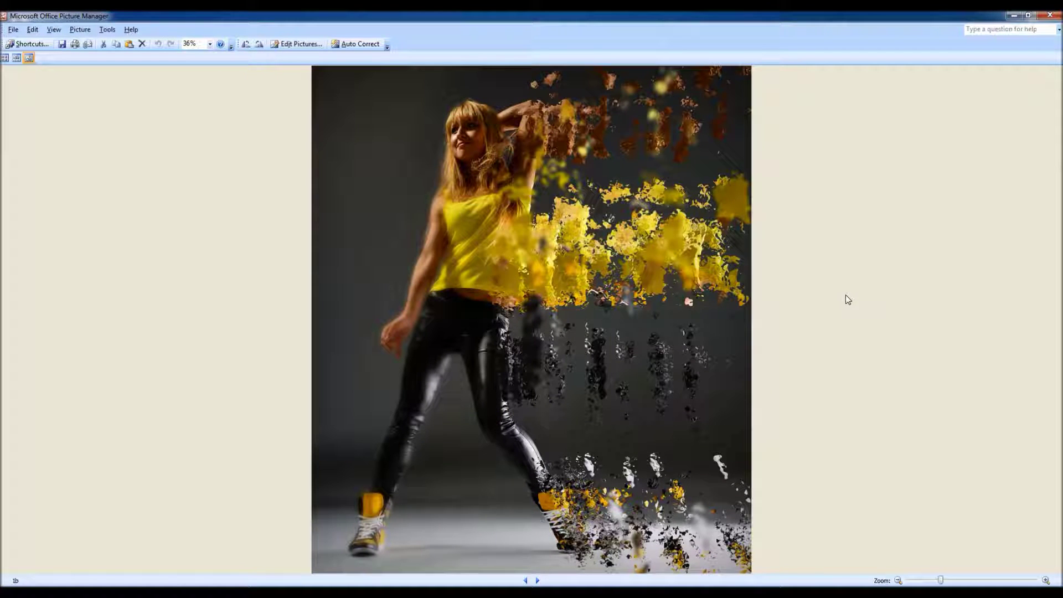
key("Right")
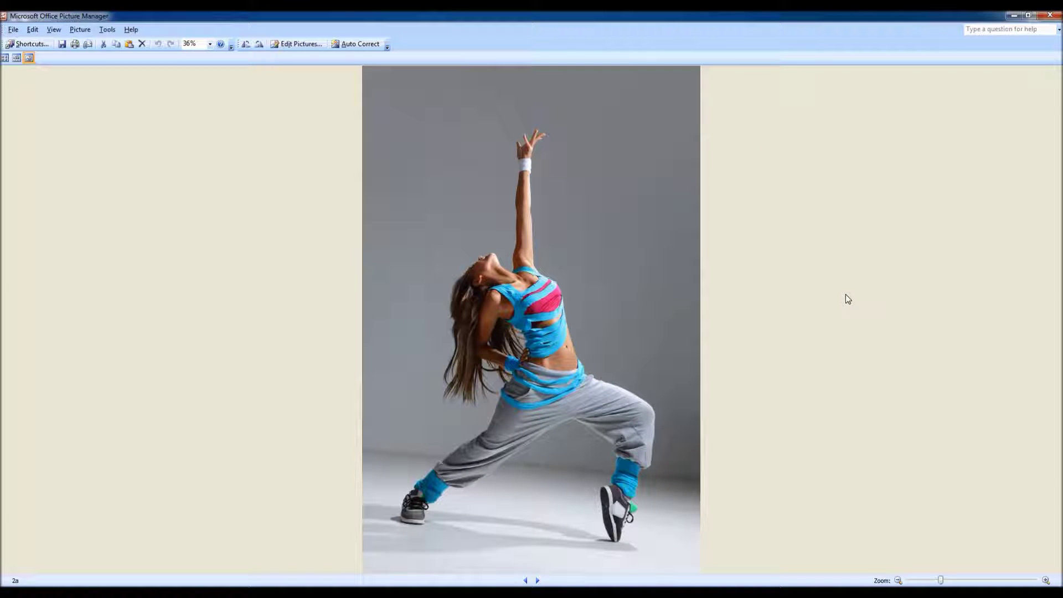
key("Right")
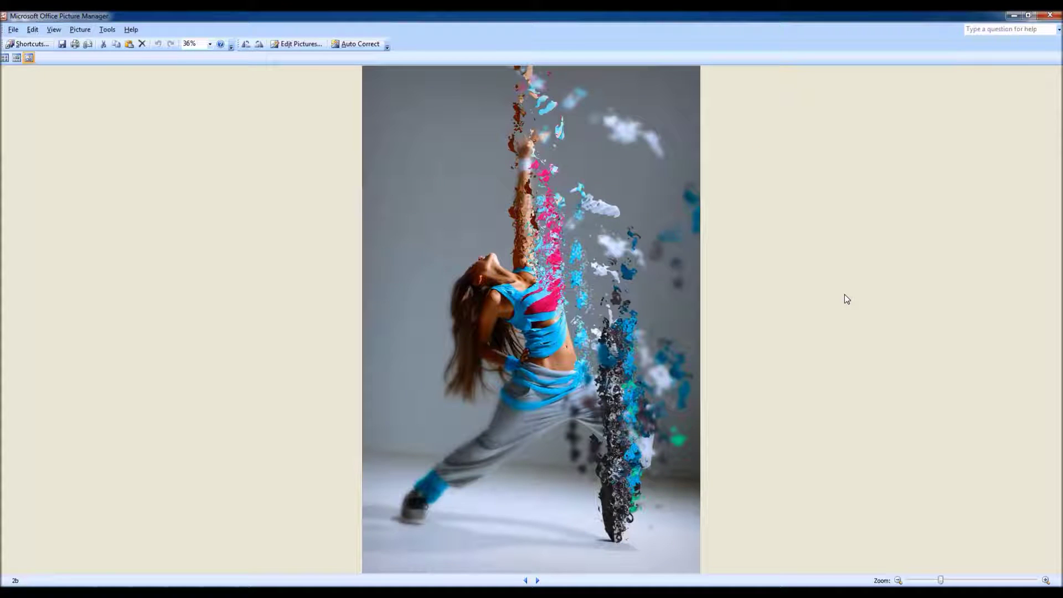
key("Right")
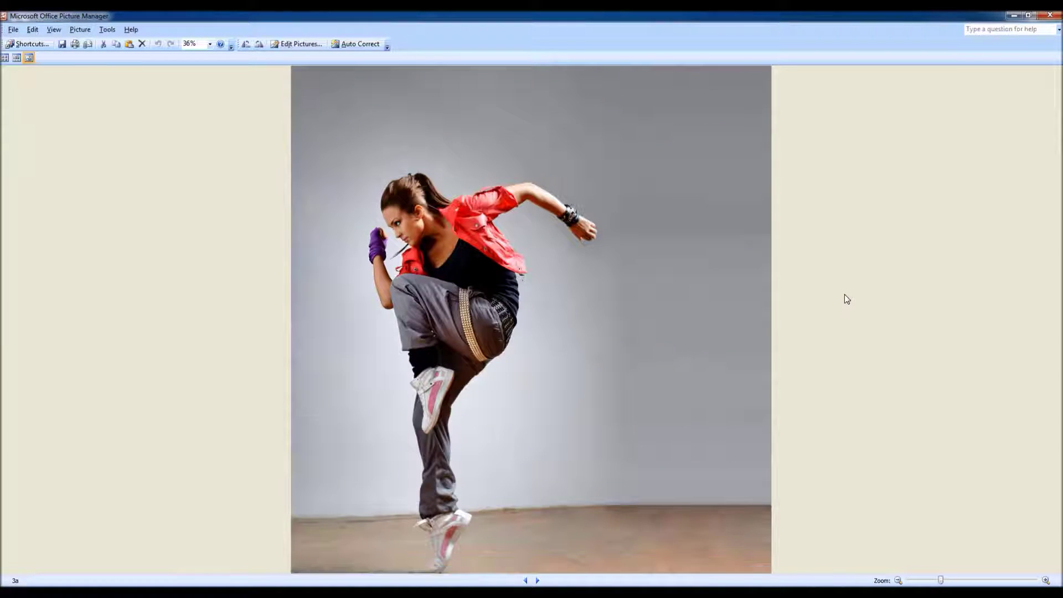
key("Right")
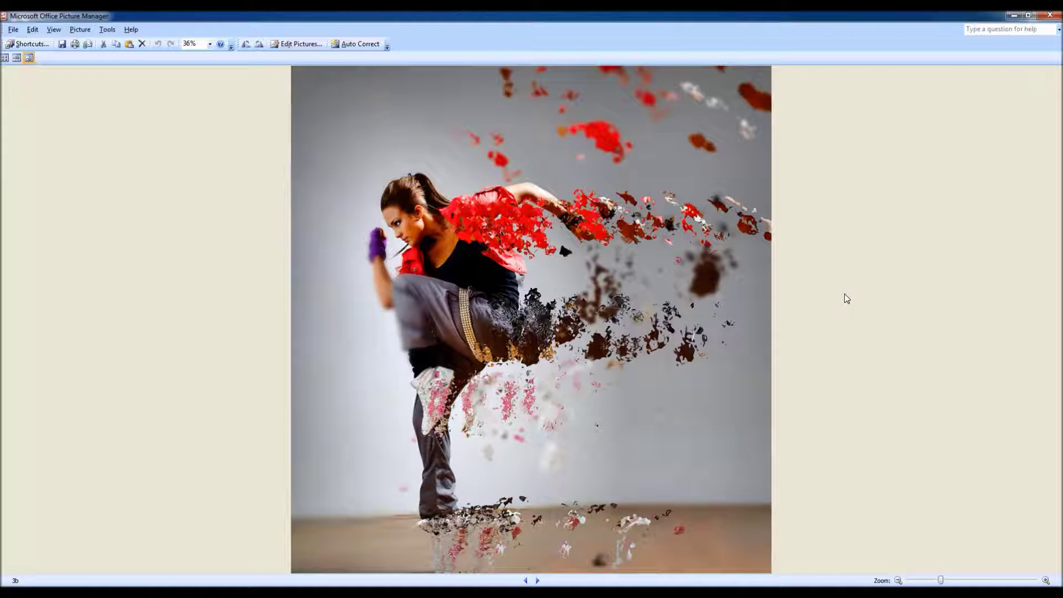
key("Right")
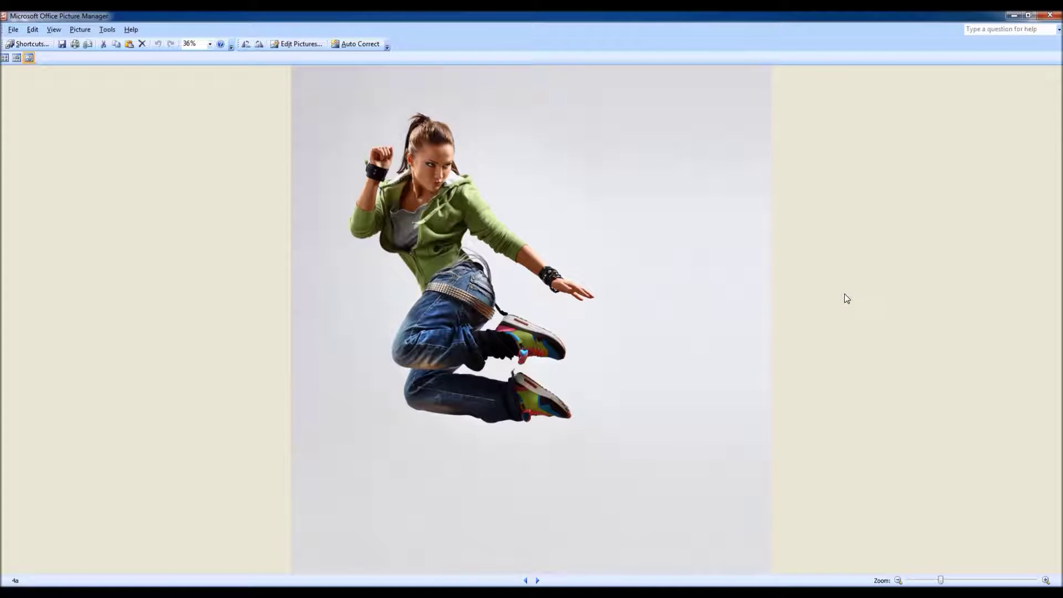
key("Right")
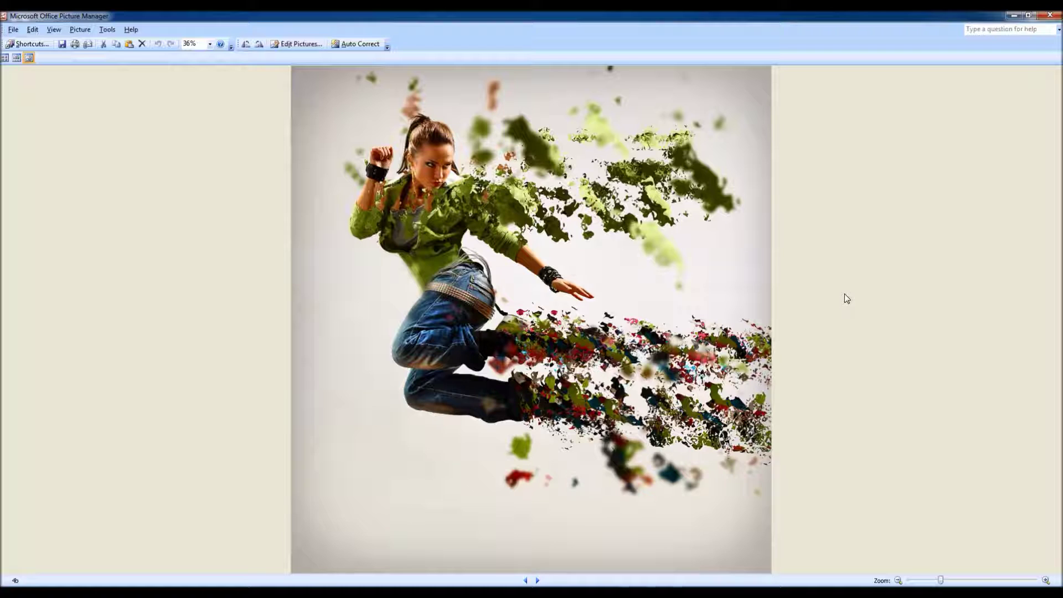
key("Right")
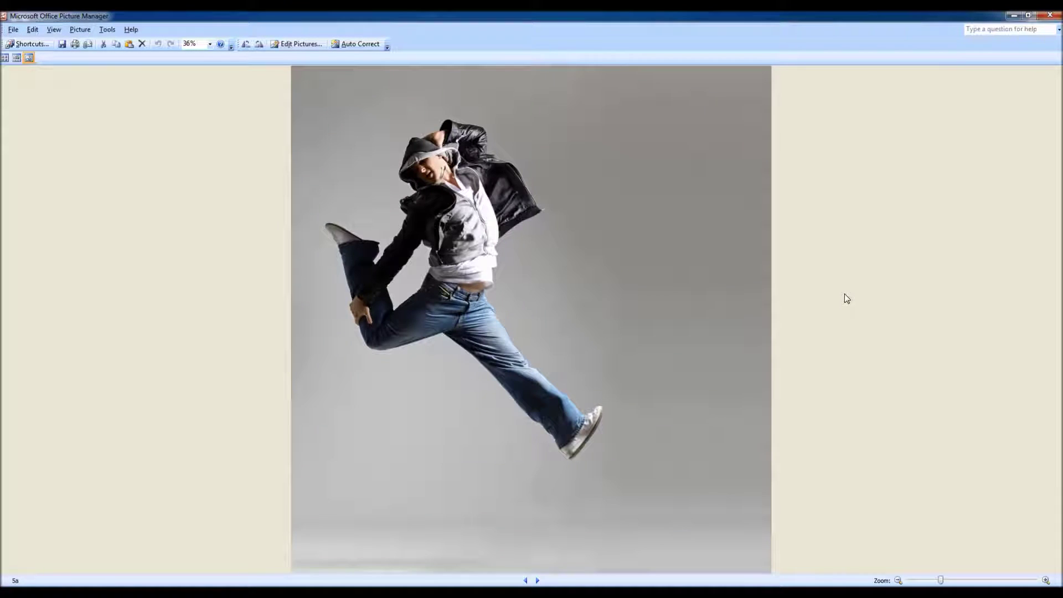
key("Right")
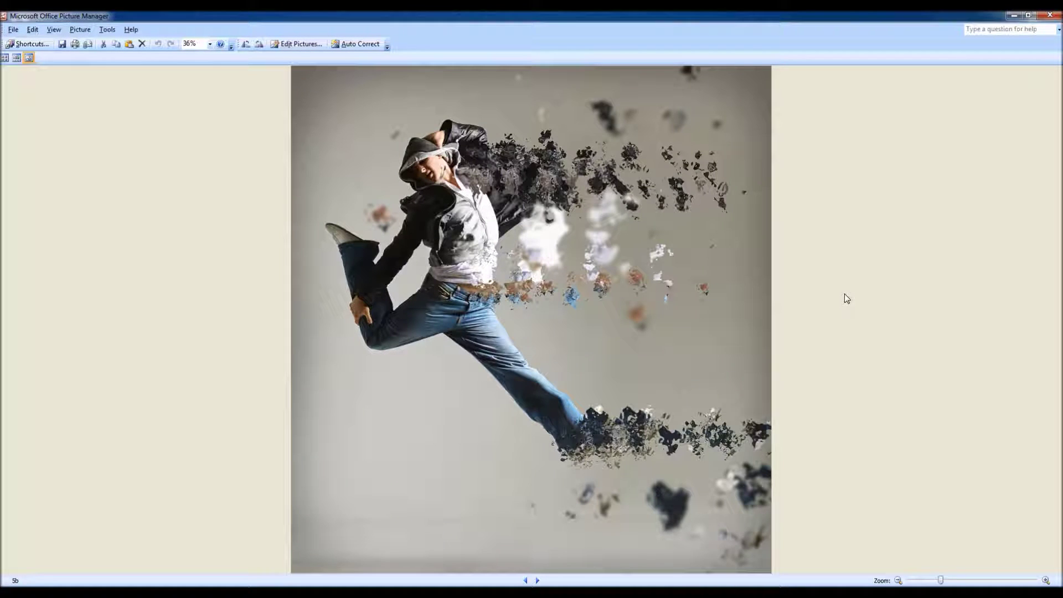
key("Right")
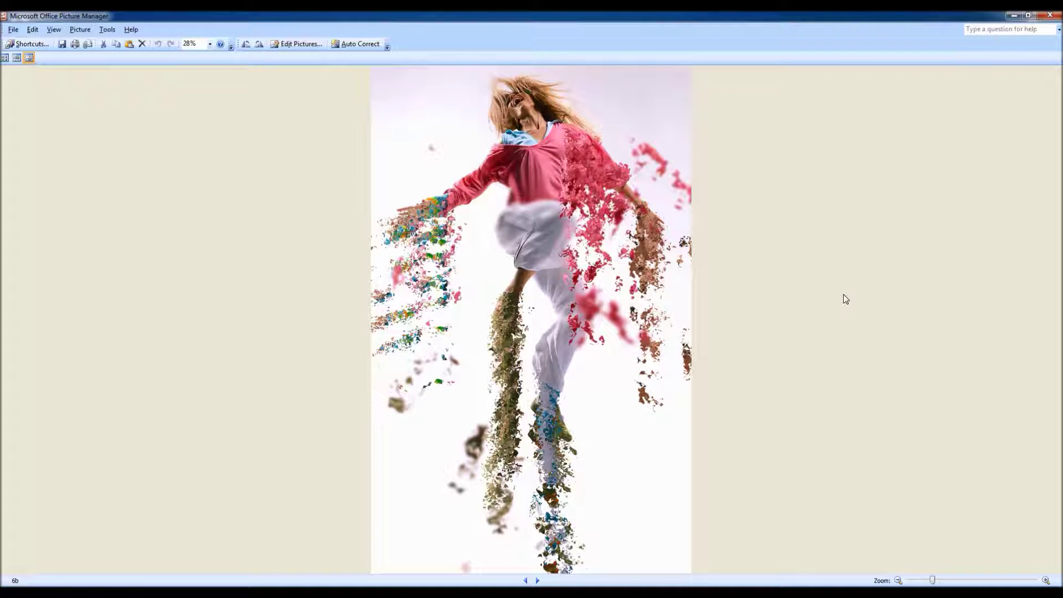
key("Right")
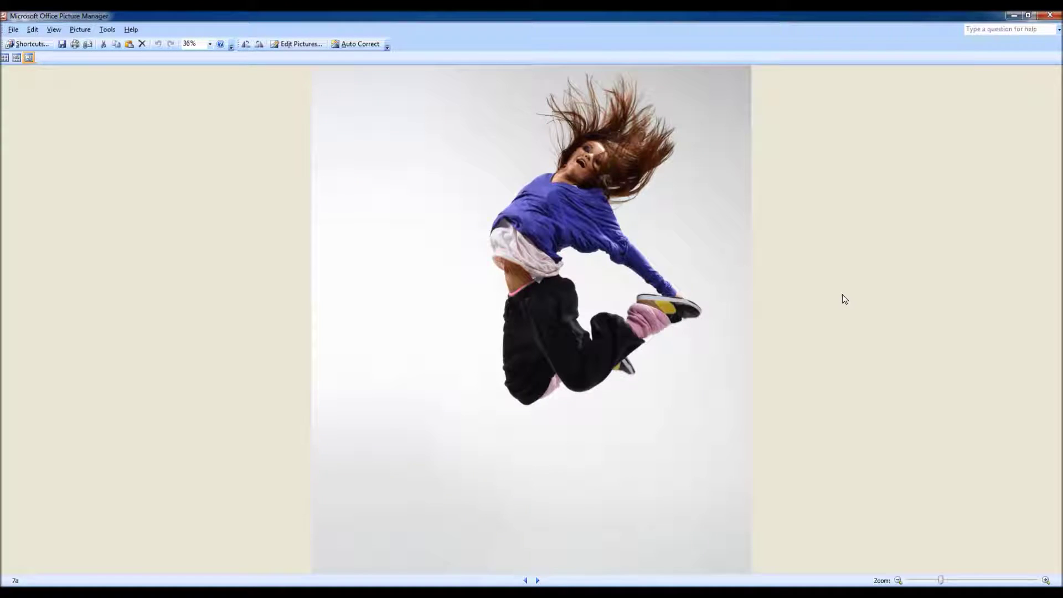
key("Right")
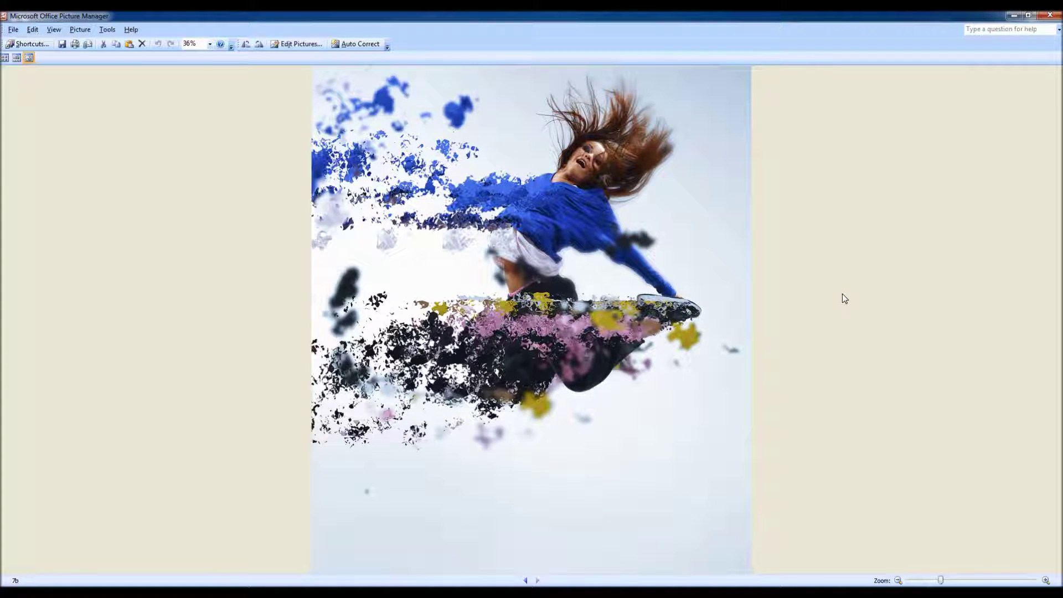
left_click(1049, 15)
left_click(1013, 123)
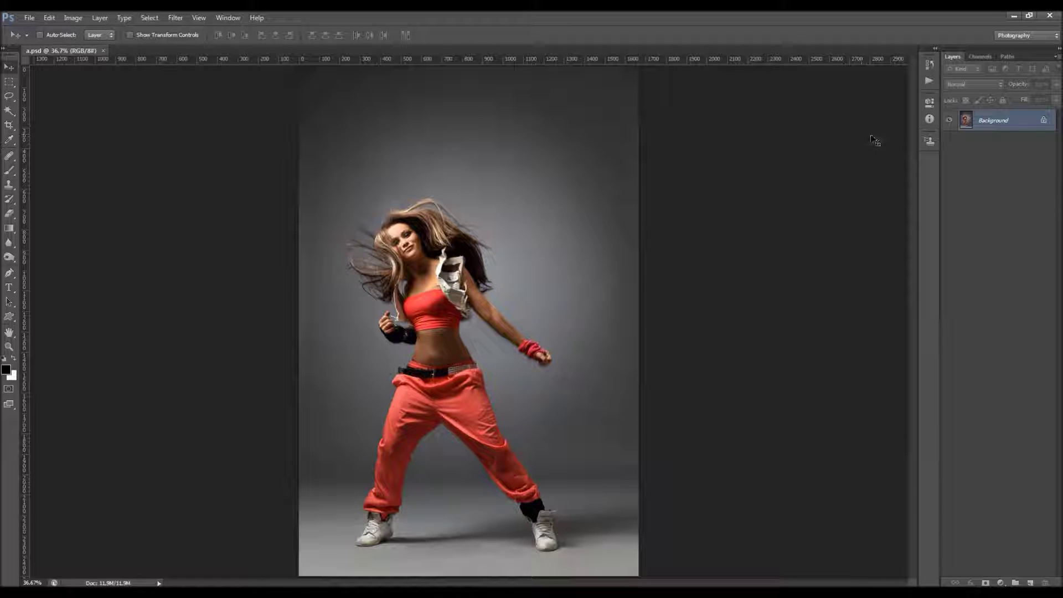
Turn the Background into a regular layer, and convert that layer back with Background from Layer.
double_click(1022, 120)
key("Return")
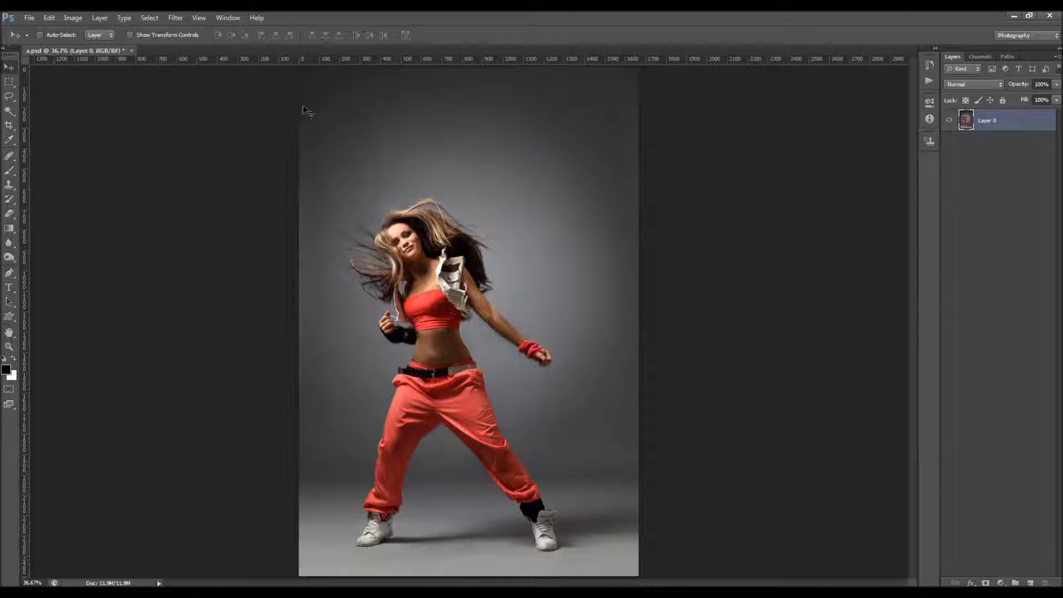
left_click(100, 18)
mouse_move(166, 30)
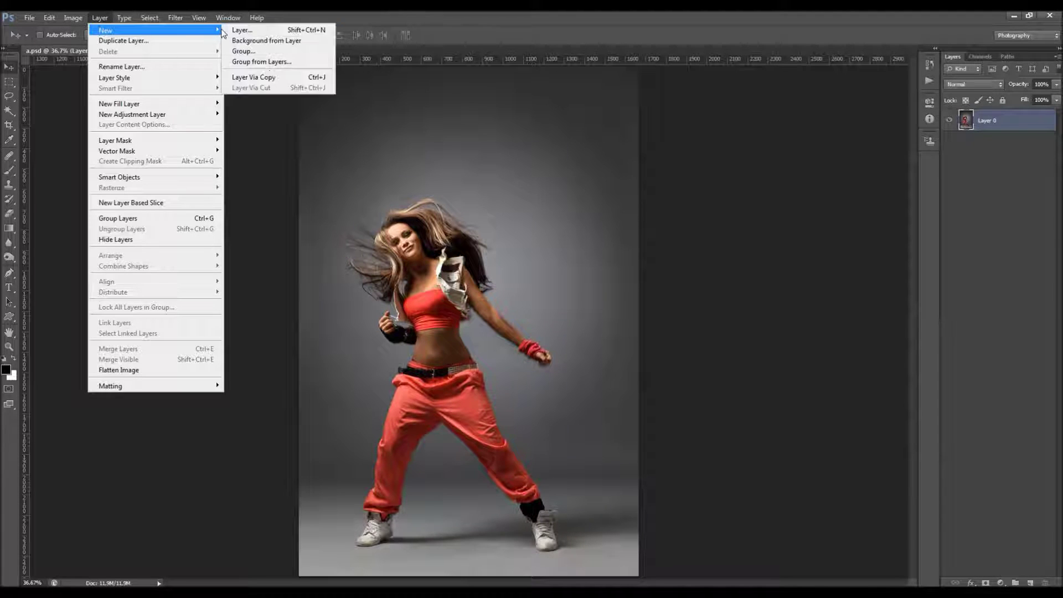
left_click(314, 43)
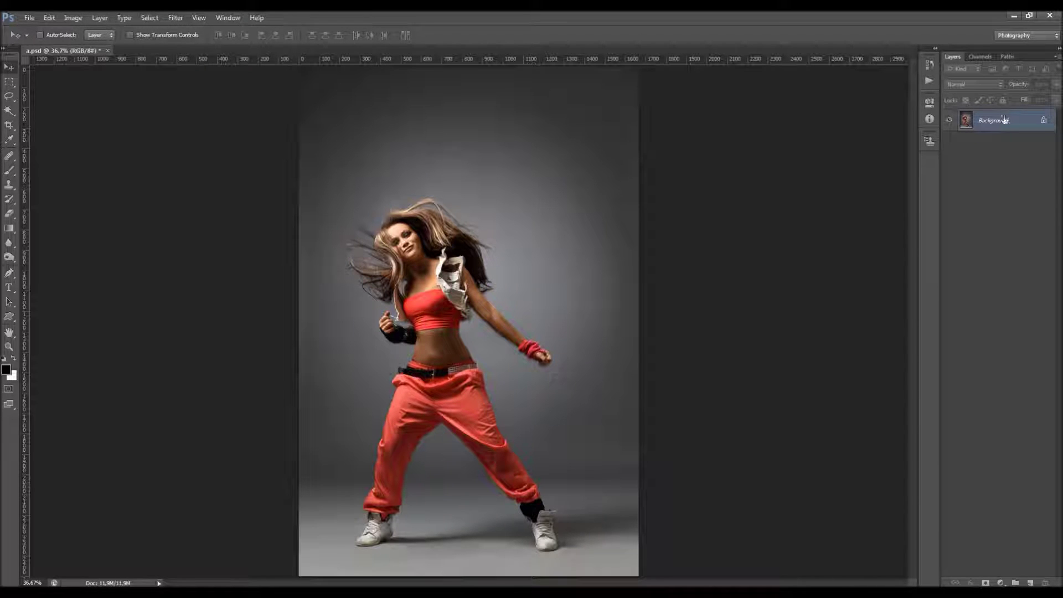
Check the Layers Panel Options for the setting that adds "copy" to copied layers and groups.
left_click(1056, 57)
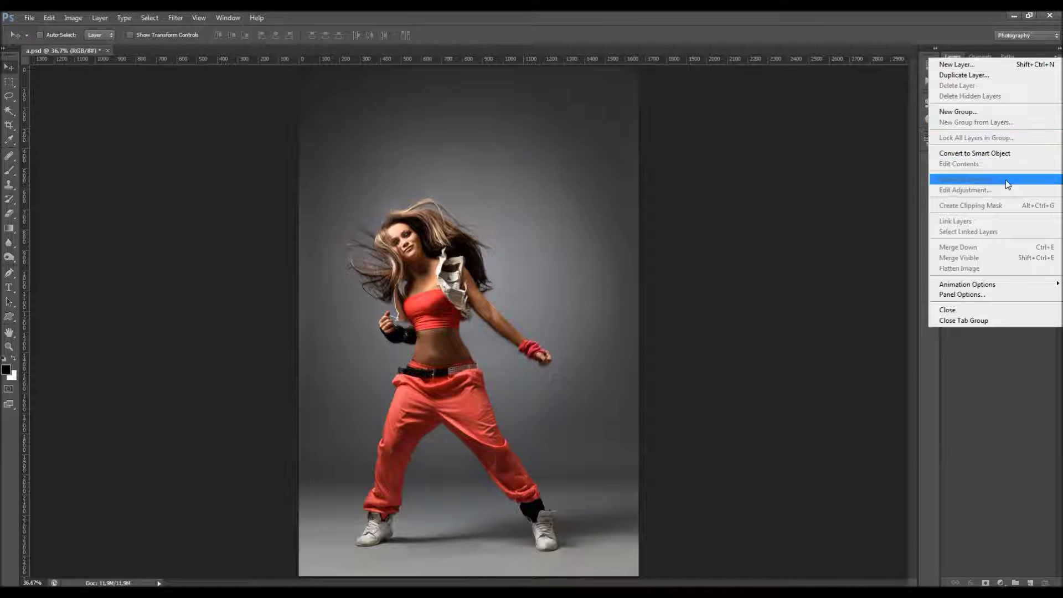
left_click(973, 294)
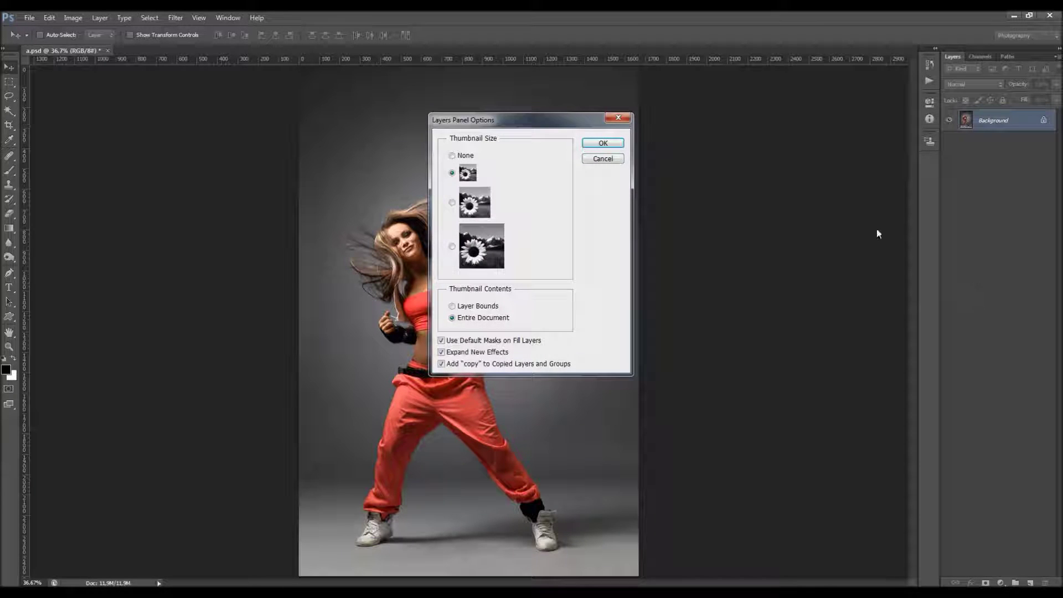
left_click_drag(656, 181, 674, 151)
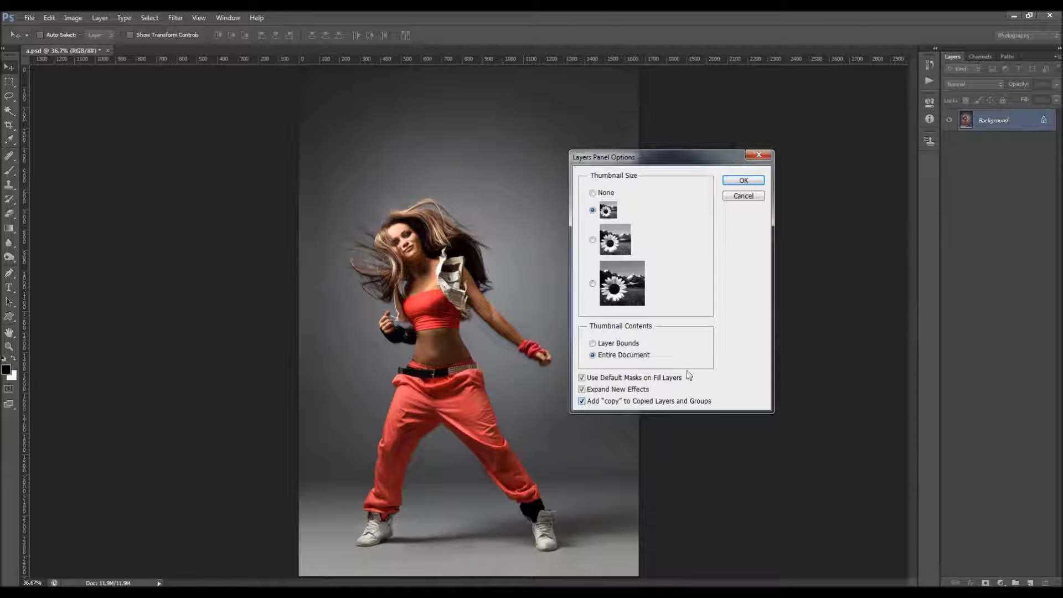
left_click(758, 155)
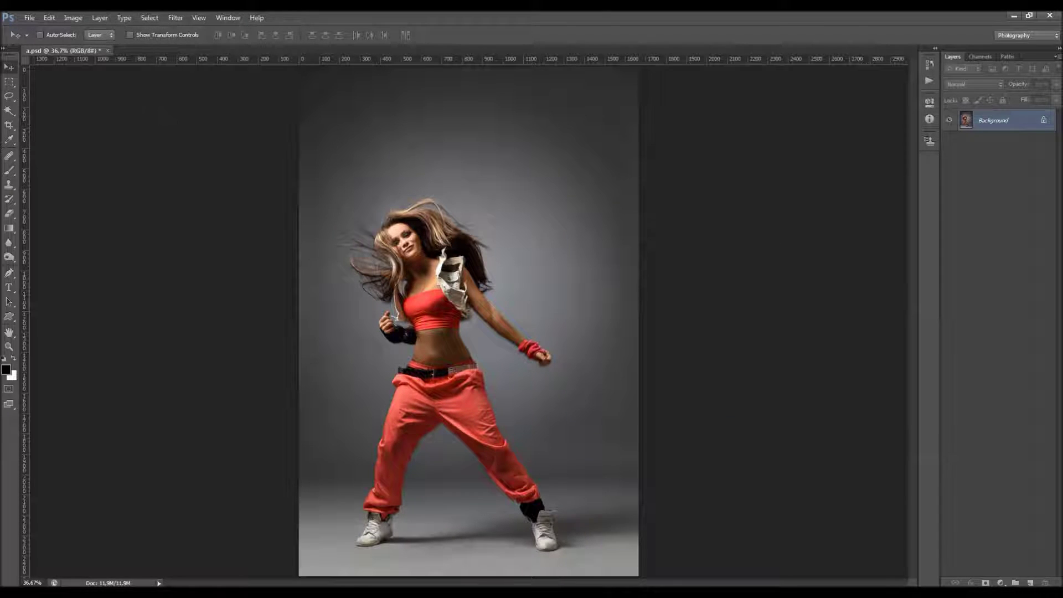
Check the photo's colour mode and bit depth, and review its resolution and pixel dimensions in Image Size.
left_click(72, 18)
mouse_move(166, 30)
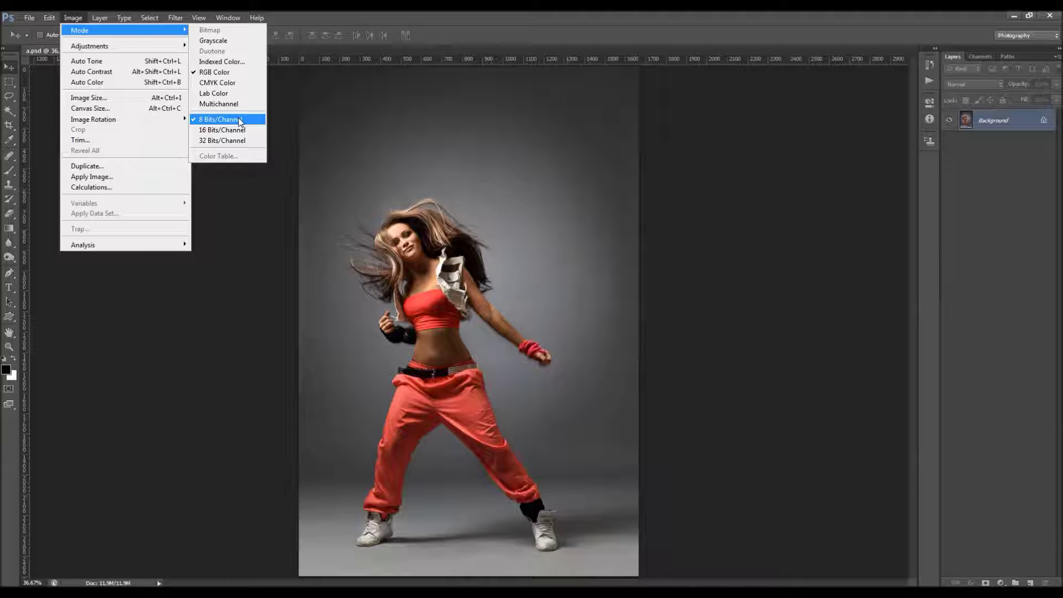
left_click(89, 97)
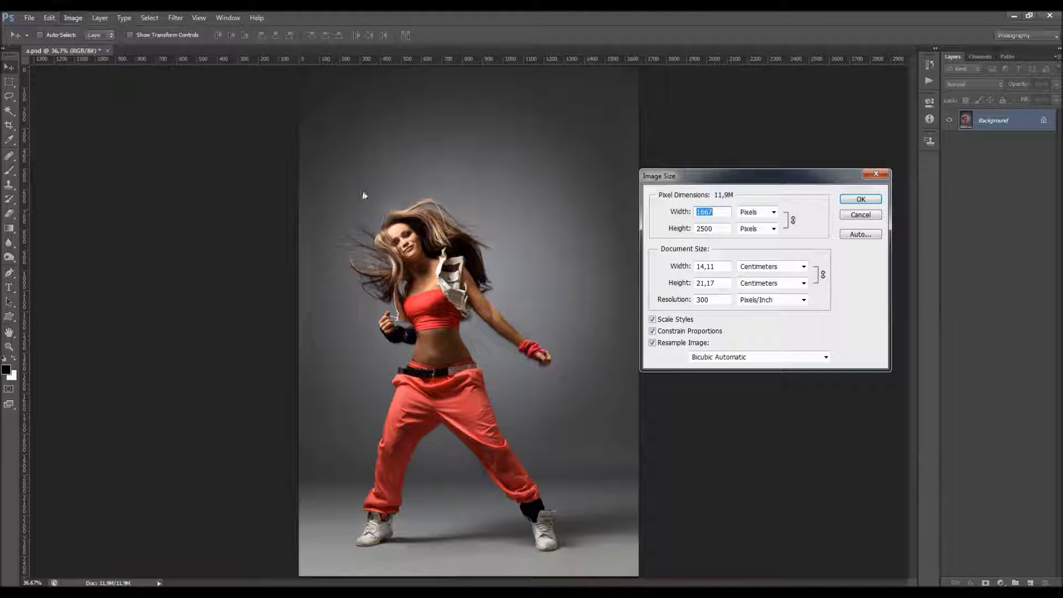
left_click_drag(719, 299, 685, 300)
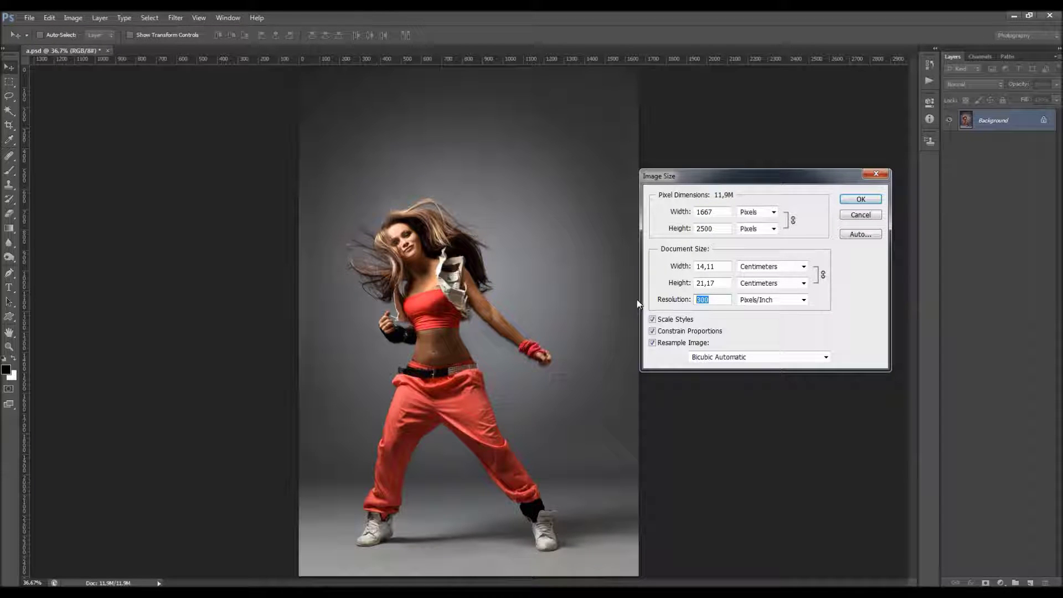
left_click(719, 213)
double_click(720, 213)
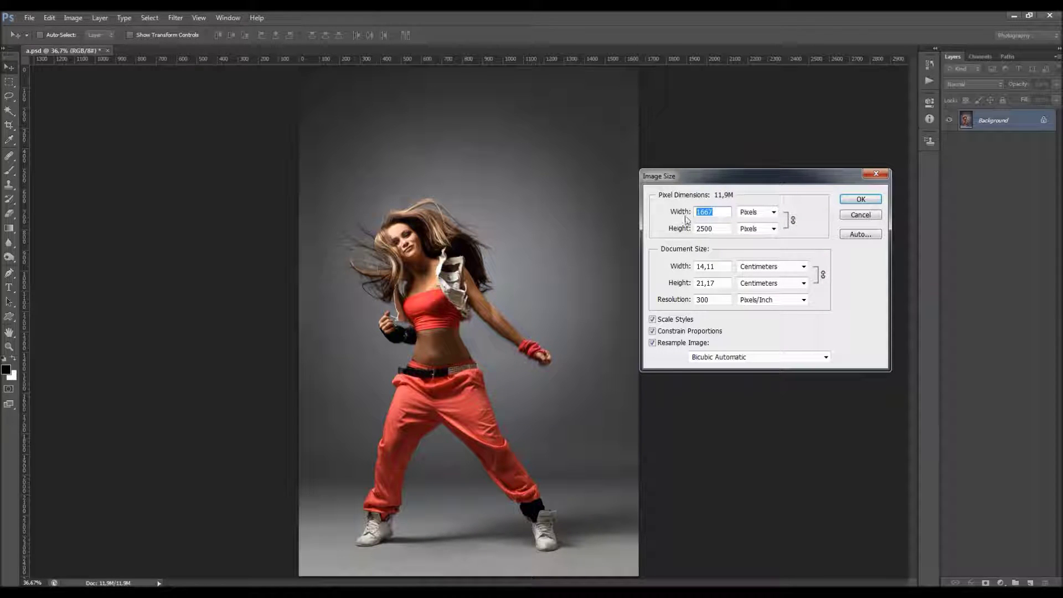
key("Tab")
left_click(726, 231)
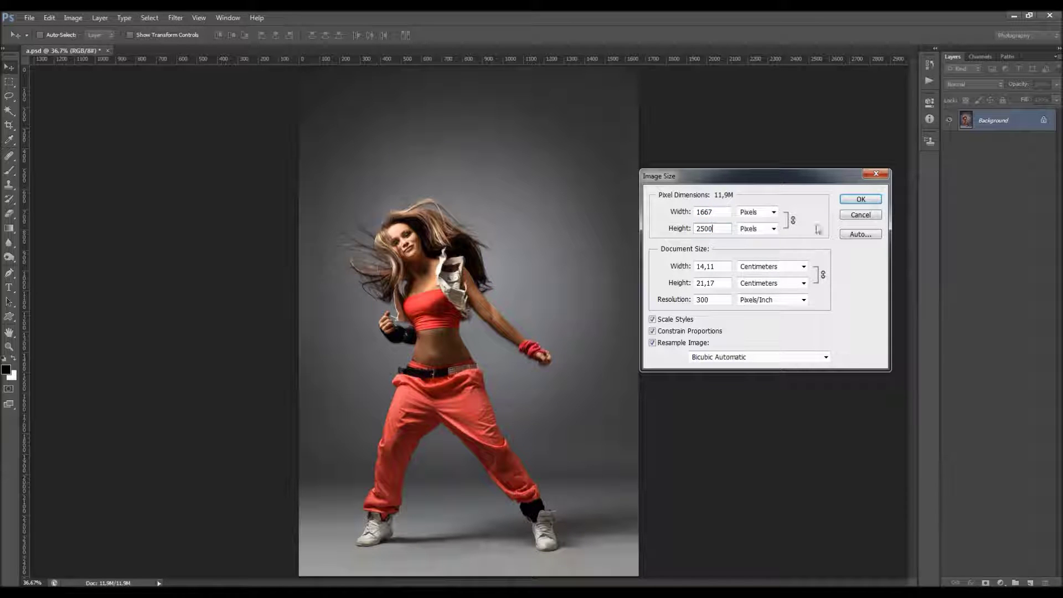
left_click(863, 200)
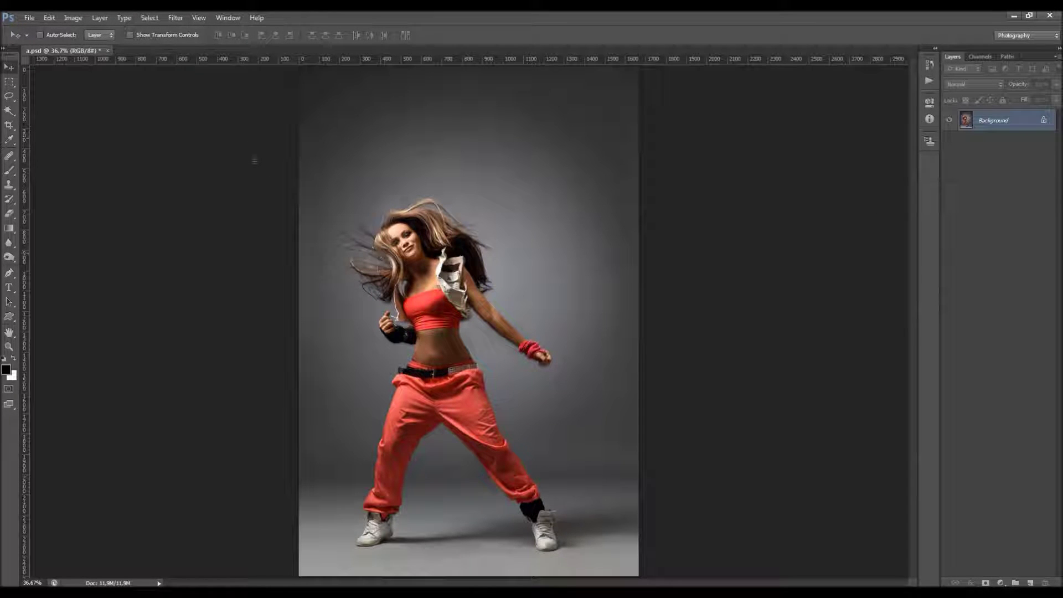
Load the Liquefy action set from the Desktop, expand it and select its RIGHT action.
left_click(226, 22)
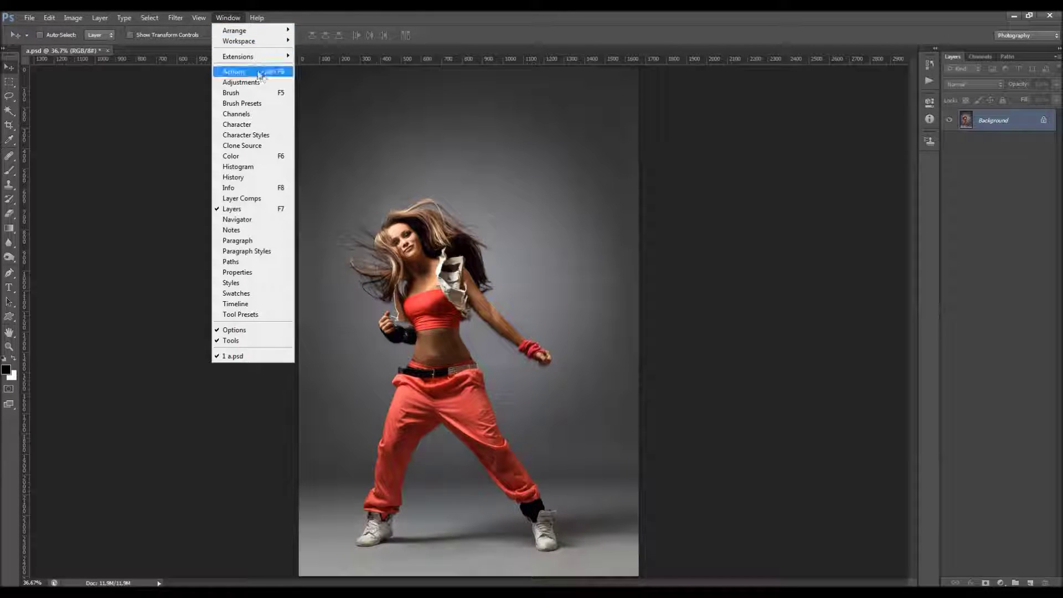
left_click(236, 72)
scroll(883, 81, "up", 3)
left_click(832, 68)
left_click(909, 56)
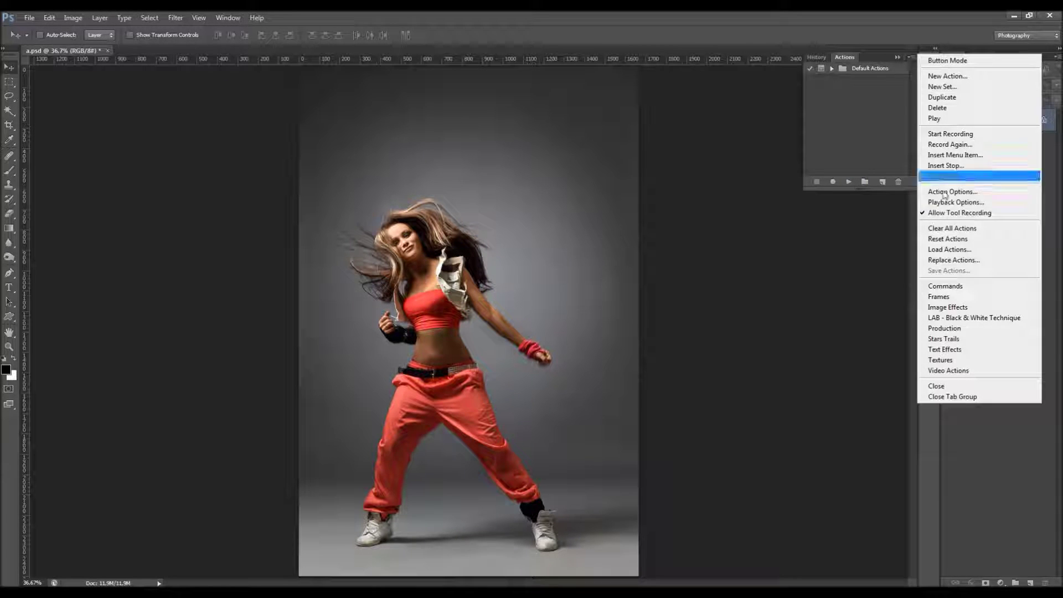
left_click(960, 247)
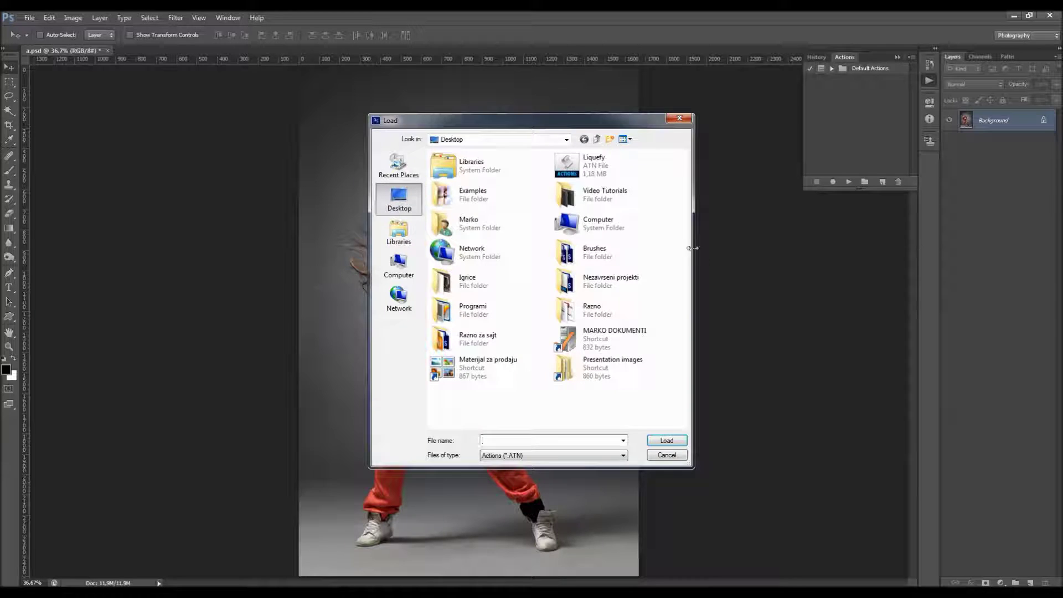
left_click(600, 161)
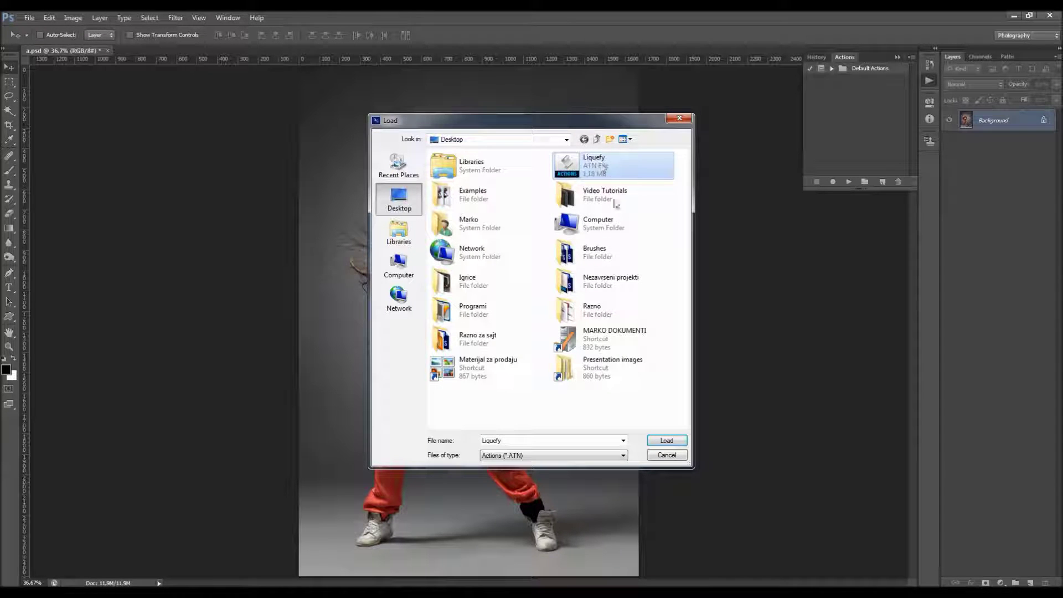
left_click(670, 441)
left_click(831, 80)
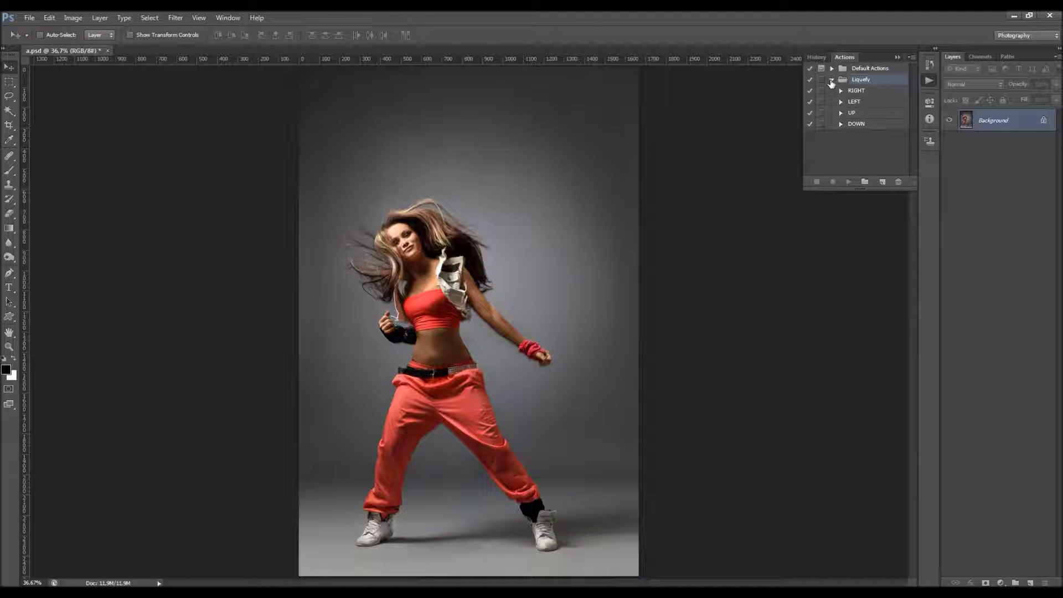
left_click(856, 90)
Create a new layer named "brush" above the Background, with Normal mode and 100% opacity.
left_click(100, 17)
mouse_move(111, 30)
left_click(265, 30)
type("brush")
mouse_move(465, 196)
left_mouse_down()
mouse_move(435, 196)
mouse_move(468, 195)
mouse_move(445, 199)
left_mouse_up()
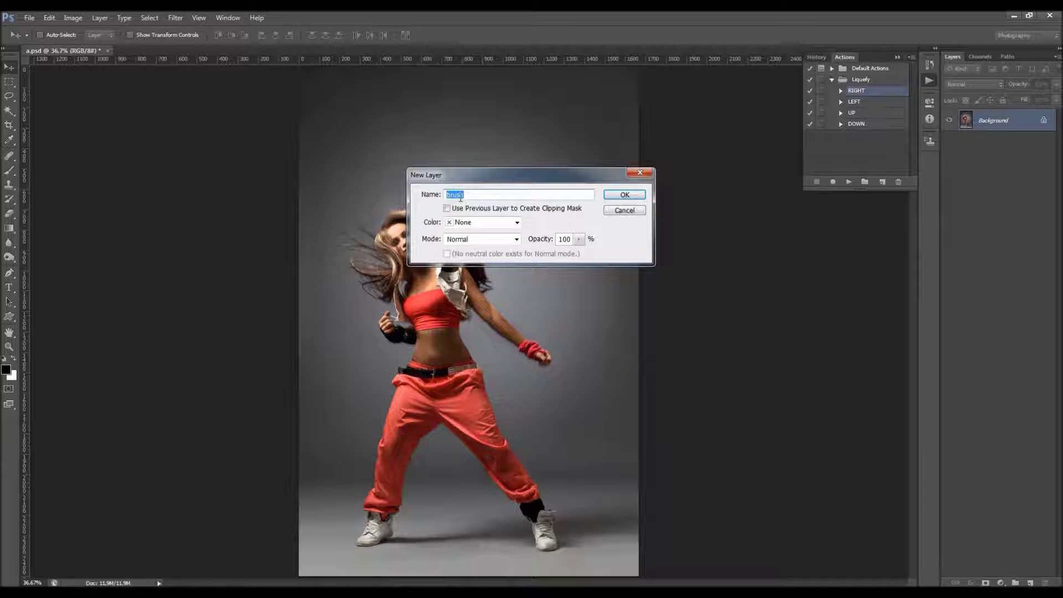
left_click(620, 201)
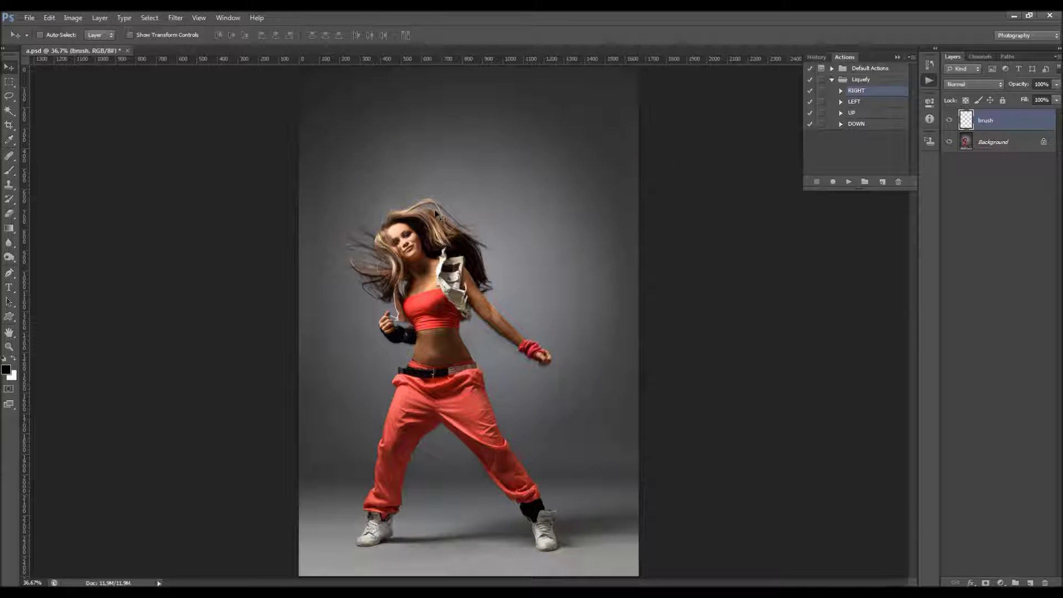
Set up the Brush tool with a hard round tip at 100% hardness and about 49 px in size.
left_click(9, 170)
right_click(457, 284)
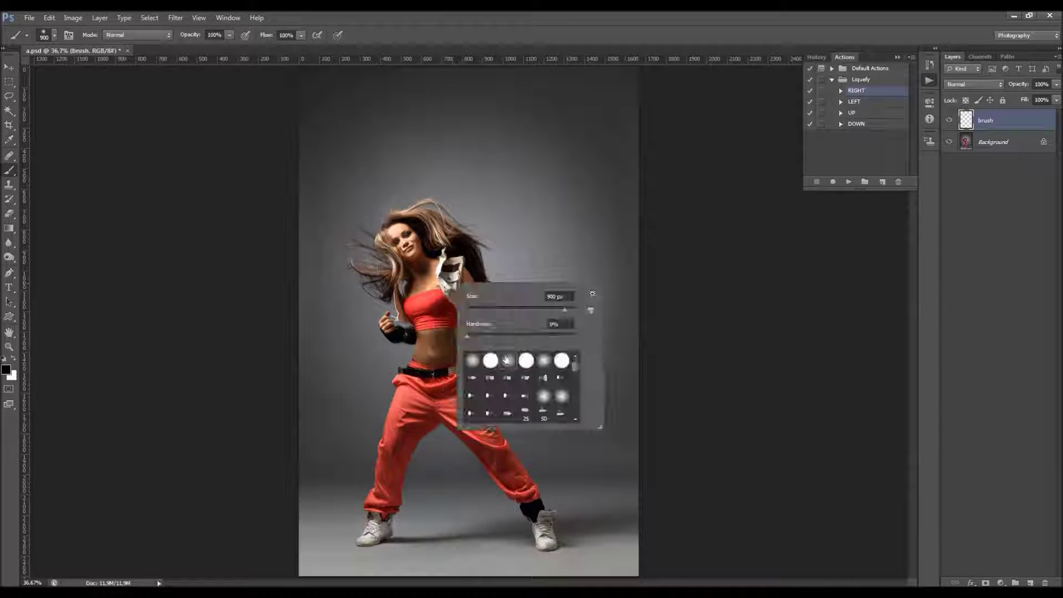
left_click(490, 361)
left_click(505, 310)
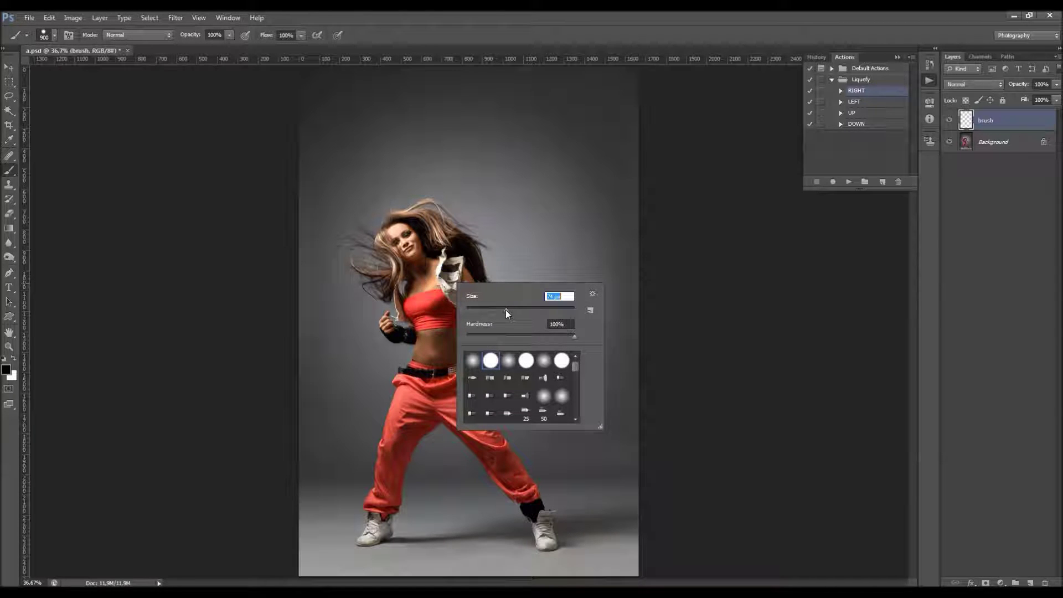
left_click(448, 269)
Set the foreground colour to bright green and return to the Brush tool.
scroll(421, 312, "up", 3)
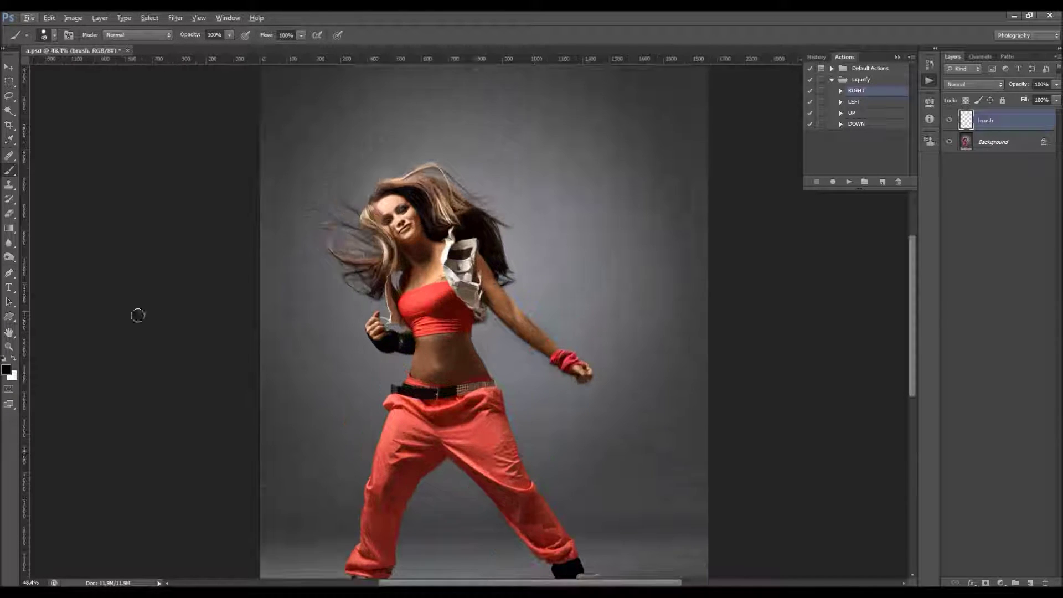
left_click(4, 371)
left_click_drag(777, 299, 848, 293)
left_click_drag(802, 357, 802, 389)
left_click_drag(782, 296, 837, 211)
key("Return")
key("b")
Enlarge the brush to 70 px and paint green over the dancer's white shoe on the right-hand side of the photo.
scroll(424, 258, "down", 4)
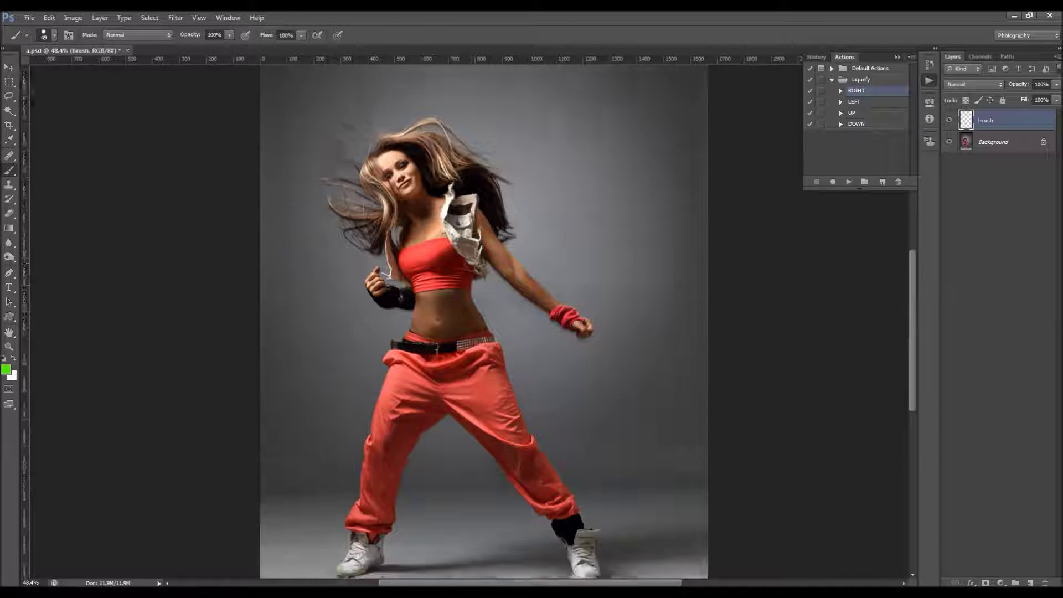
scroll(437, 340, "down", 2)
key("bracketright")
key("bracketright")
key("bracketright")
key("bracketright")
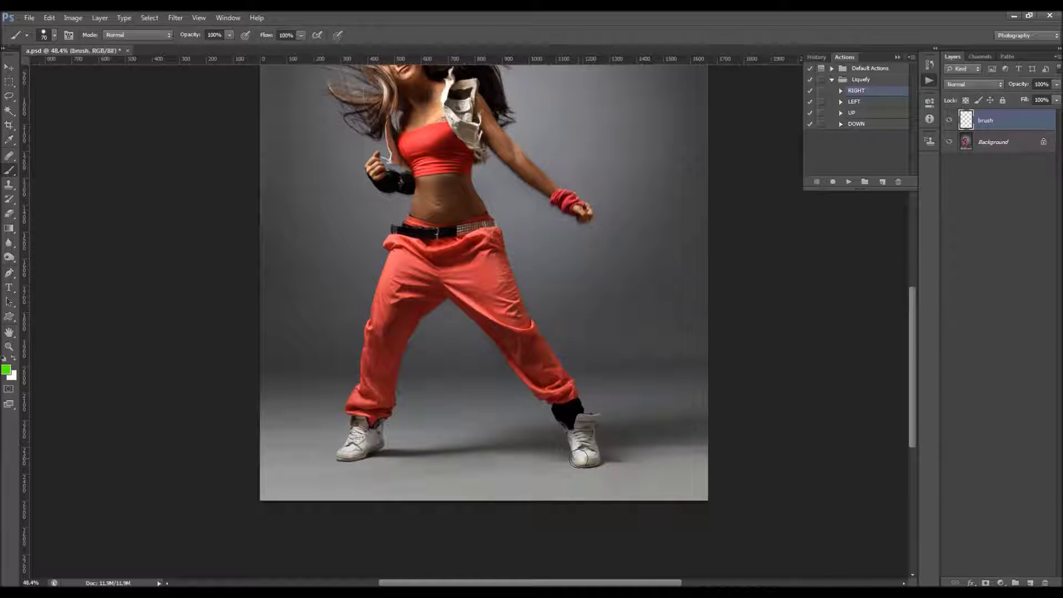
left_click(585, 455)
left_click_drag(579, 443, 575, 430)
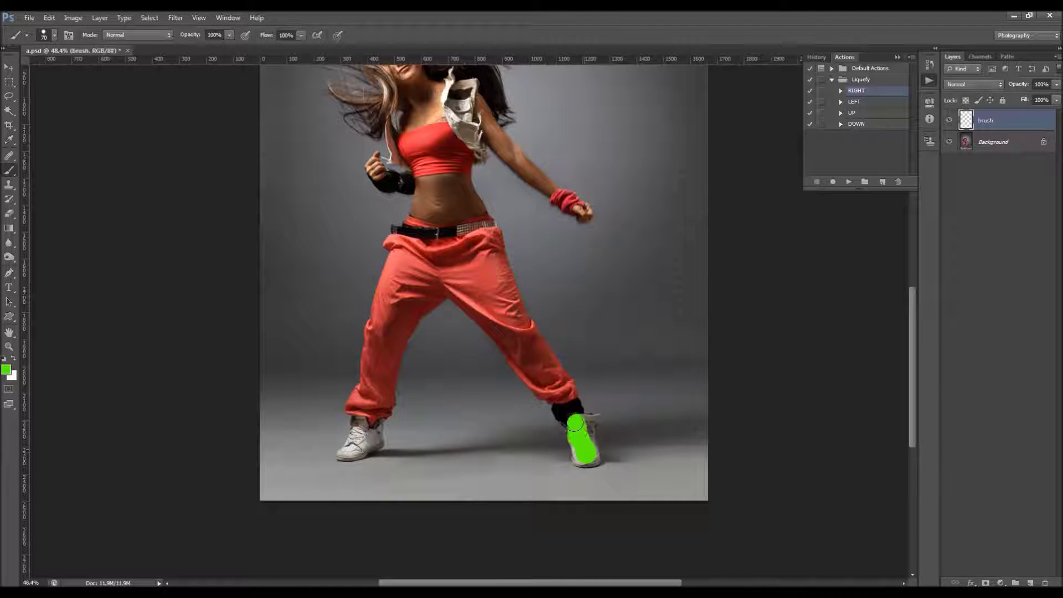
Open the prepared brush.psd file from the Desktop.
left_click(29, 17)
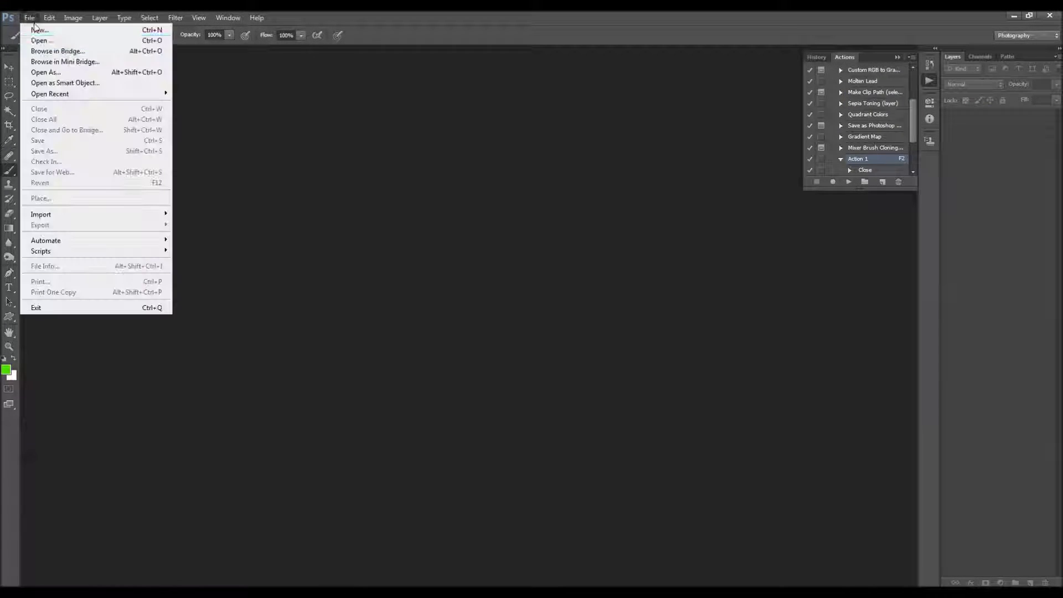
left_click(38, 40)
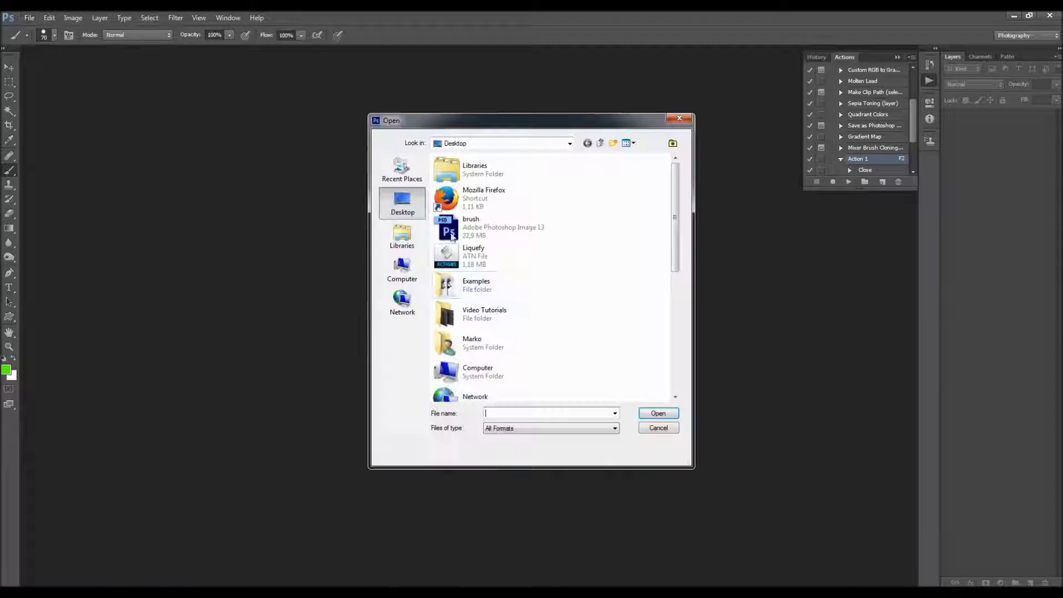
double_click(498, 239)
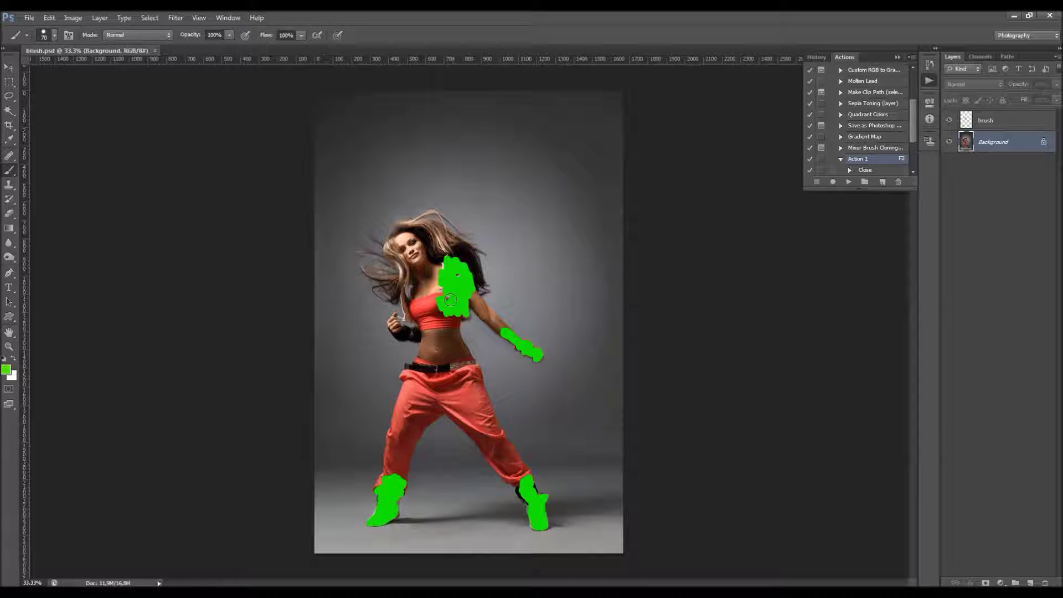
scroll(453, 435, "up", 2)
Select the brush layer and toggle its visibility off and on to check the painted areas.
left_click(962, 123)
scroll(472, 321, "down", 2)
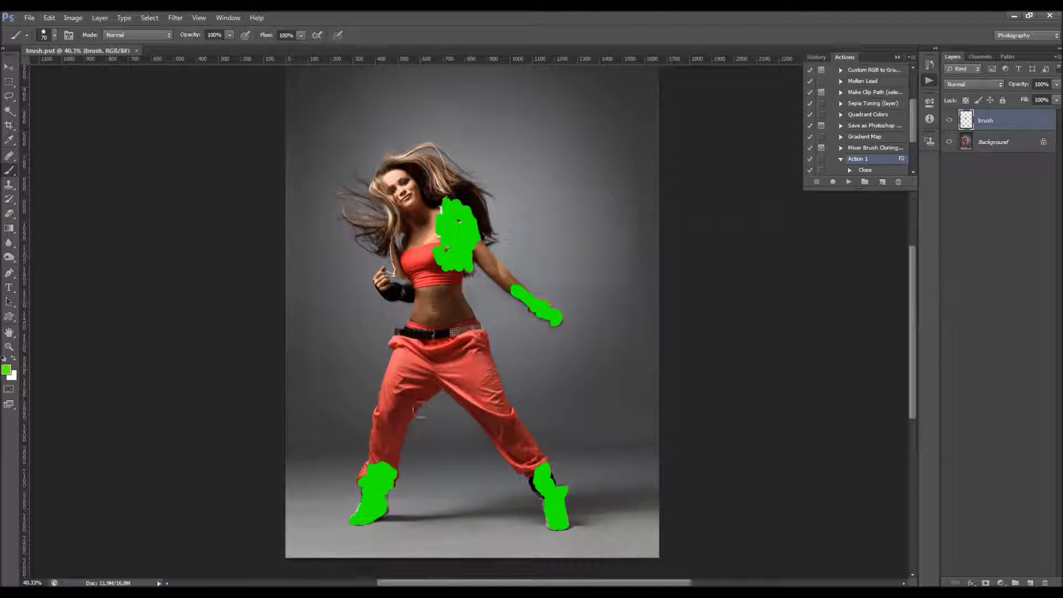
left_click(949, 120)
left_click(949, 120)
Collapse the Default Actions set so the Liquefy actions are within reach.
scroll(874, 115, "down", 1)
scroll(874, 115, "up", 3)
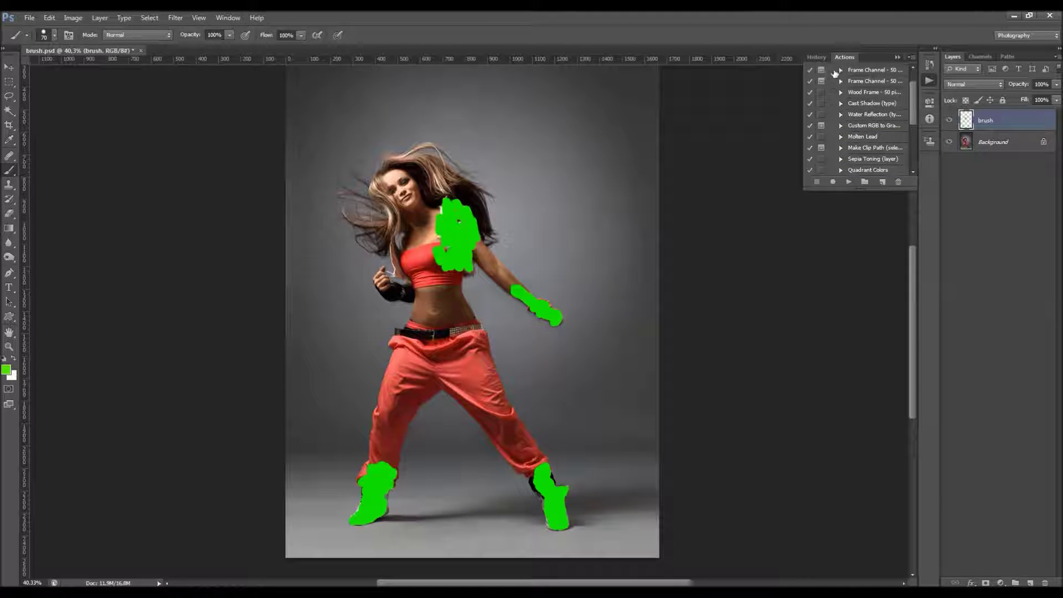
left_click(832, 69)
scroll(868, 134, "down", 1)
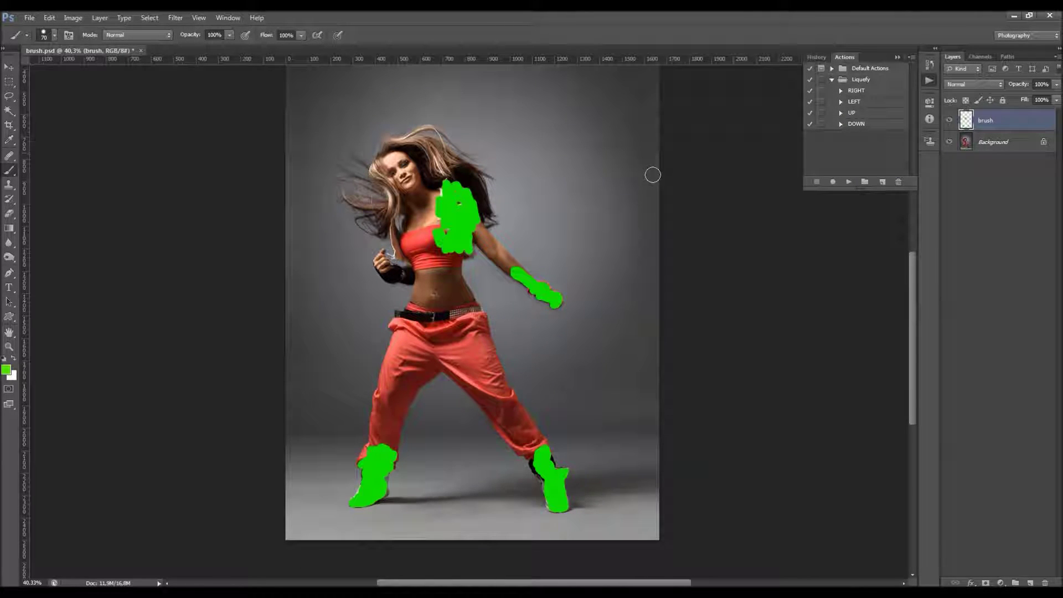
Switch to the Move tool and play the UP action from the Liquefy set on the brush layer.
key("v")
scroll(530, 170, "down", 3)
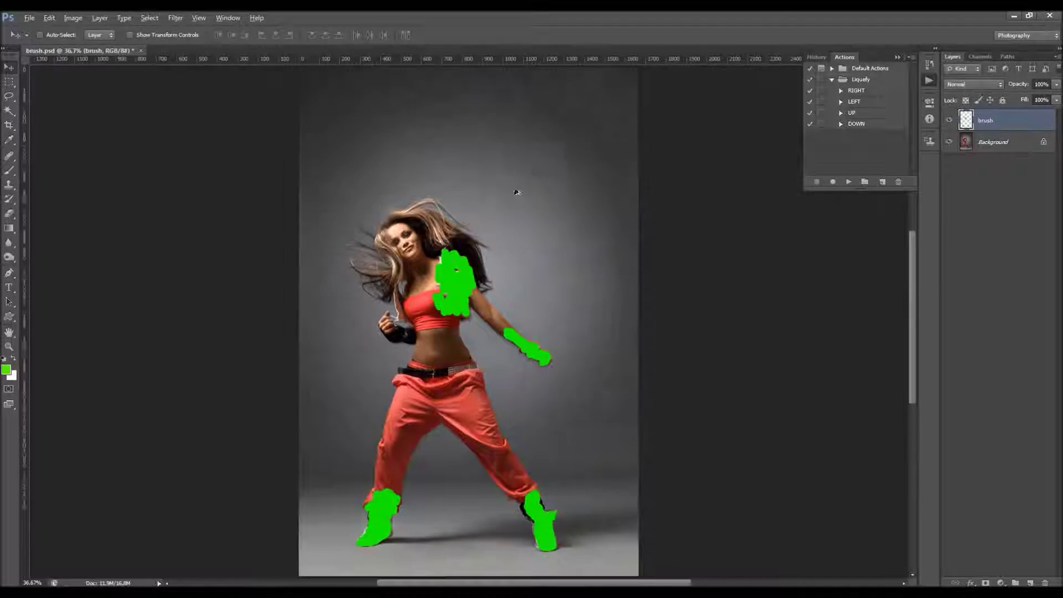
scroll(498, 206, "up", 1)
left_click(876, 93)
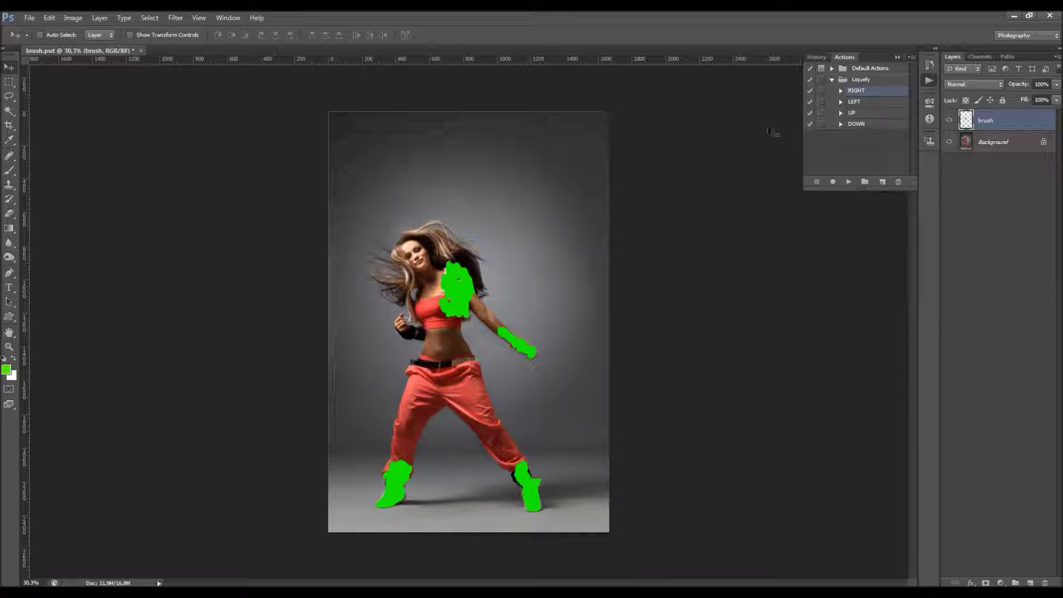
left_click(849, 114)
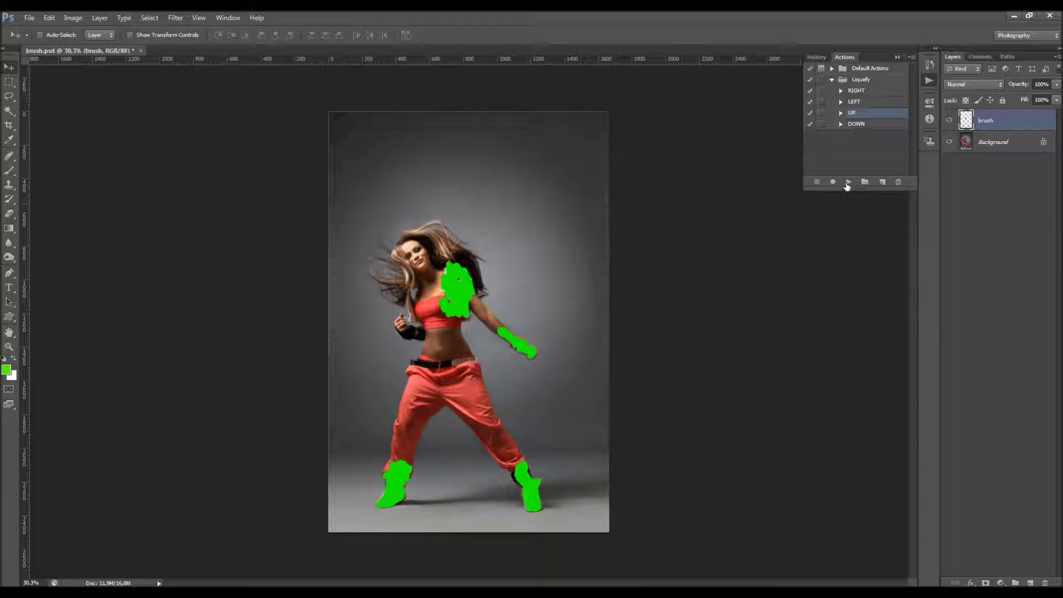
left_click(847, 182)
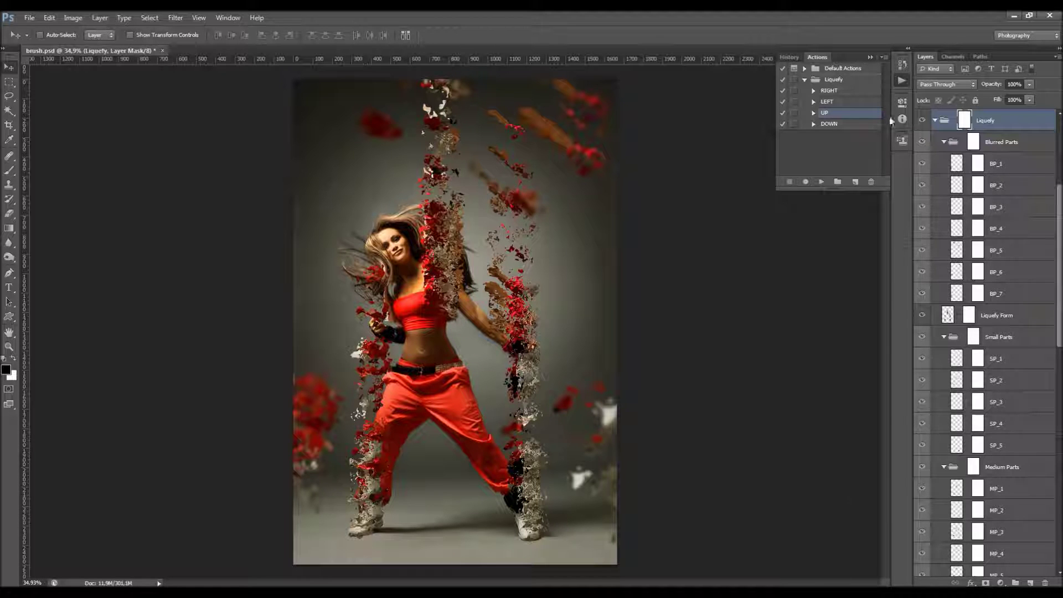
Put the Actions panel away and look through the layers that the action generated.
left_click(870, 57)
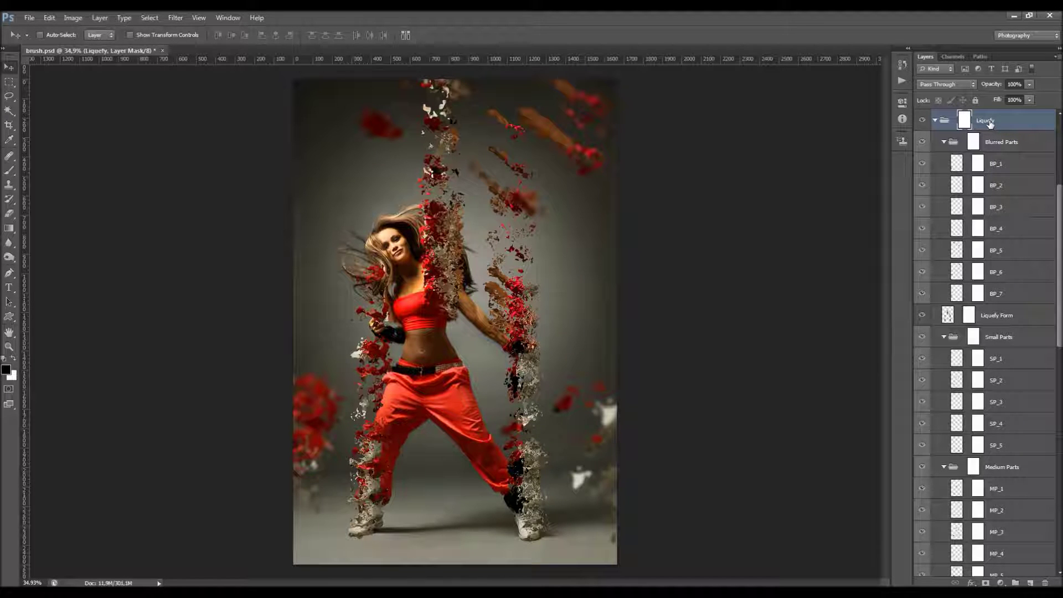
left_click_drag(1059, 191, 1055, 412)
scroll(1033, 220, "up", 15)
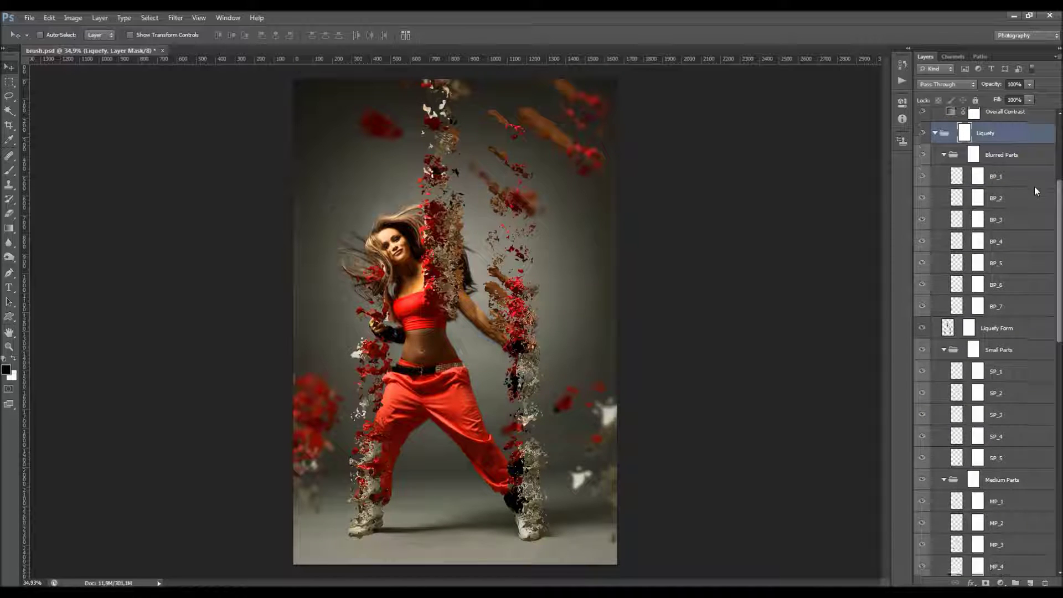
scroll(1033, 189, "down", 1)
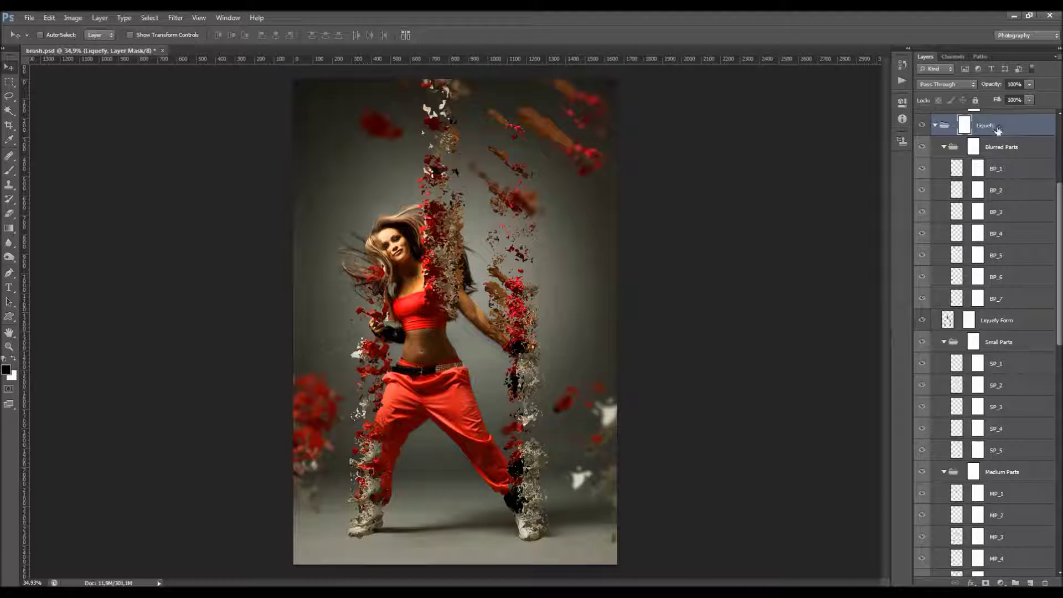
Collapse the Liquefy and Adjustments layer groups.
left_click(935, 125)
left_click(935, 155)
left_click(935, 155)
left_click(935, 138)
left_click(935, 138)
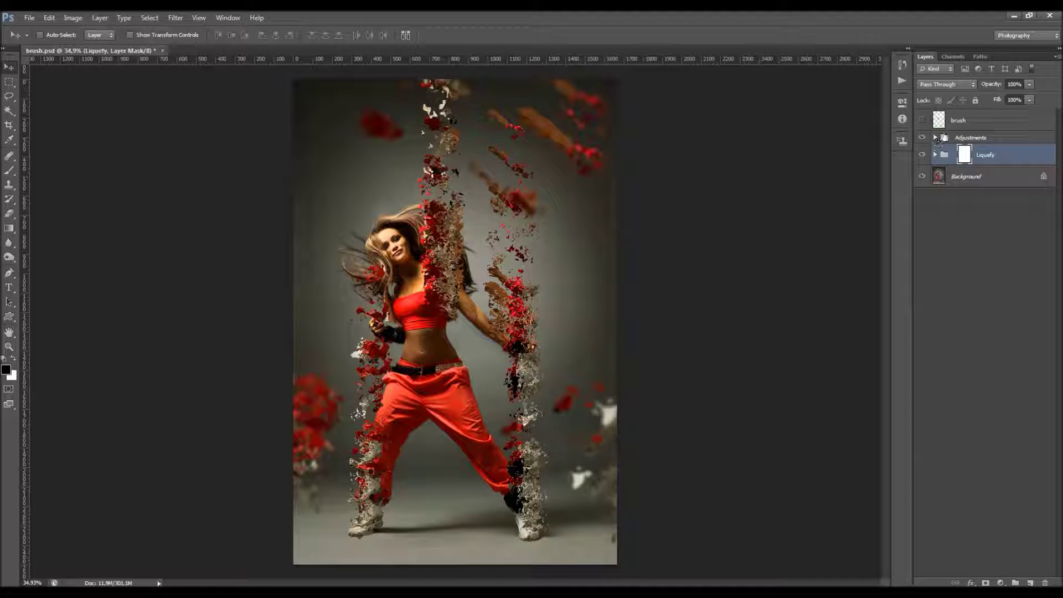
Select the brush layer and make its green painted areas visible over the effect.
left_click(957, 123)
left_click(922, 119)
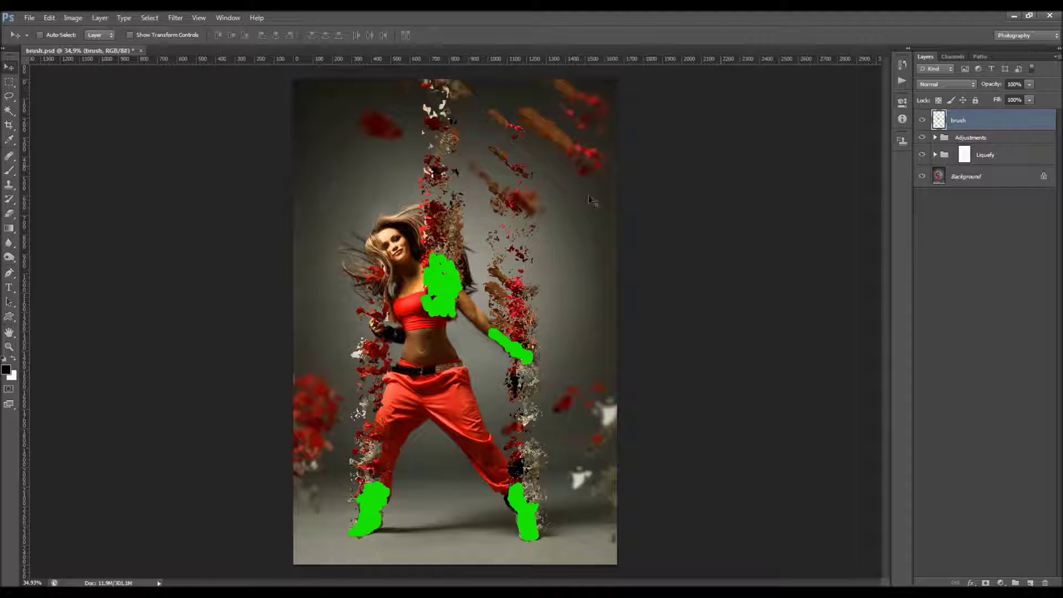
scroll(483, 258, "up", 2)
scroll(482, 258, "down", 2)
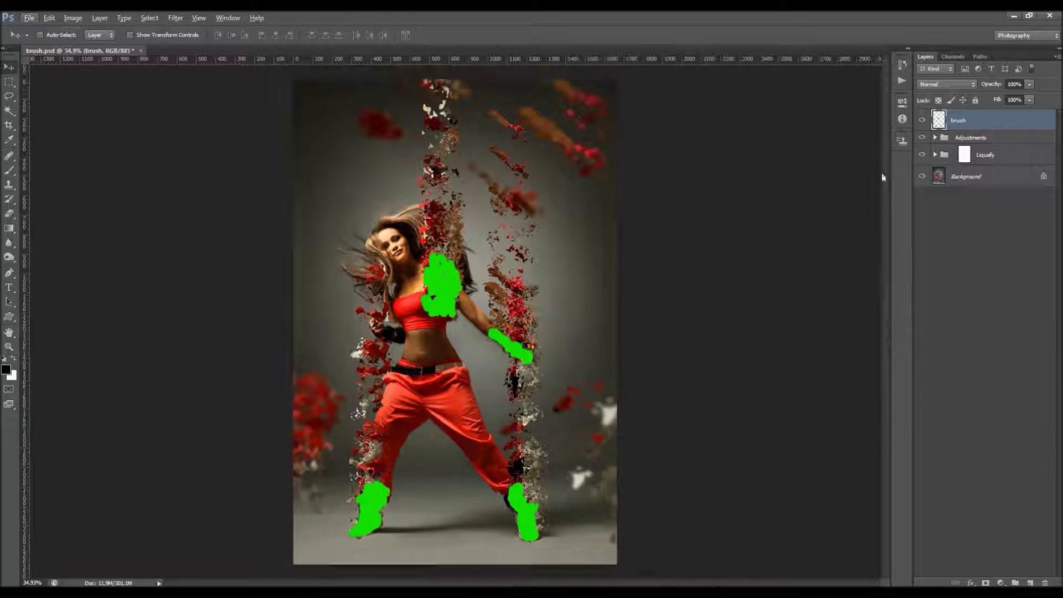
Delete the Adjustments and Liquefy groups, leaving the brush layer and the Background.
left_click(972, 141)
key("Delete")
key("Delete")
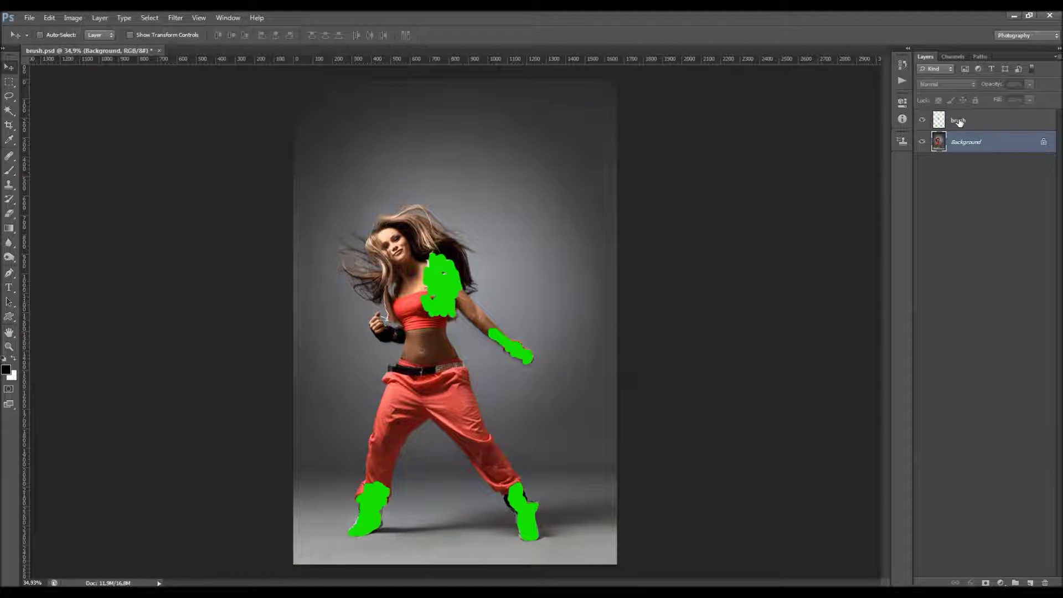
Reopen the Actions panel, go through the DOWN, LEFT and RIGHT actions, and collapse the panel again.
left_click(900, 80)
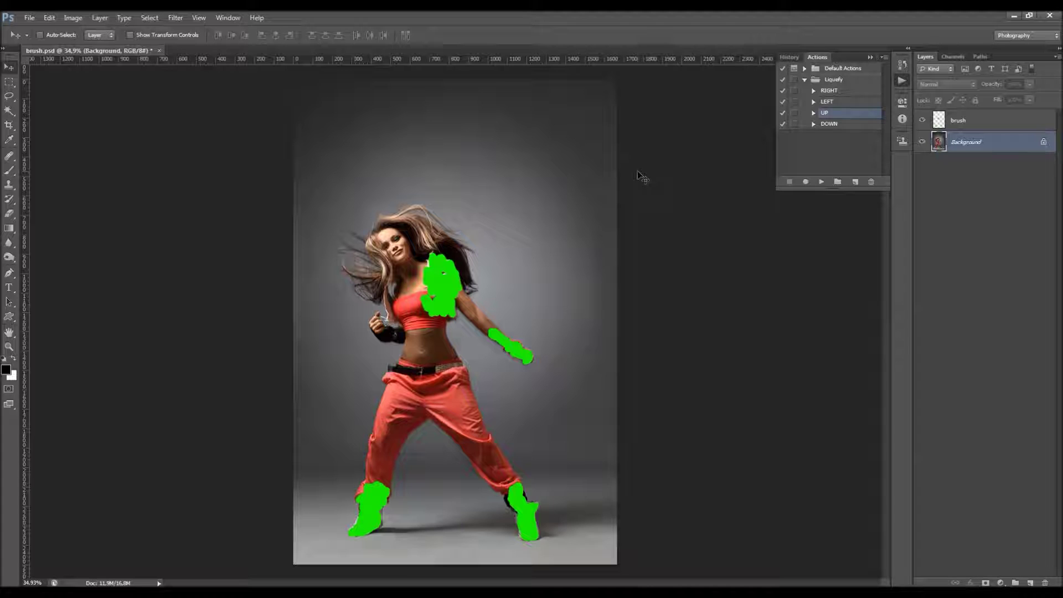
left_click(850, 125)
left_click(844, 105)
left_click(842, 93)
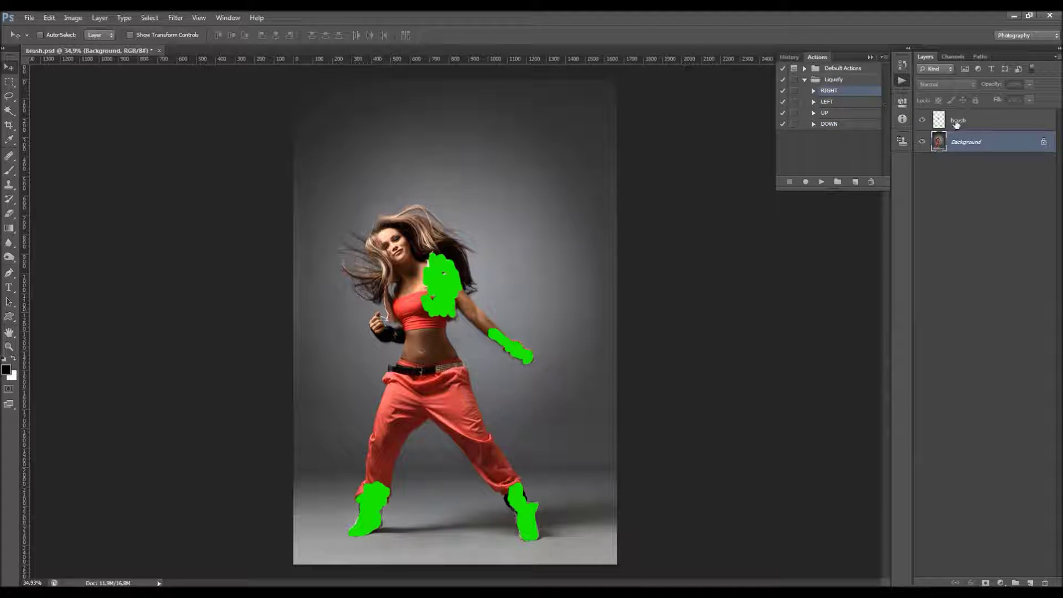
left_click(869, 57)
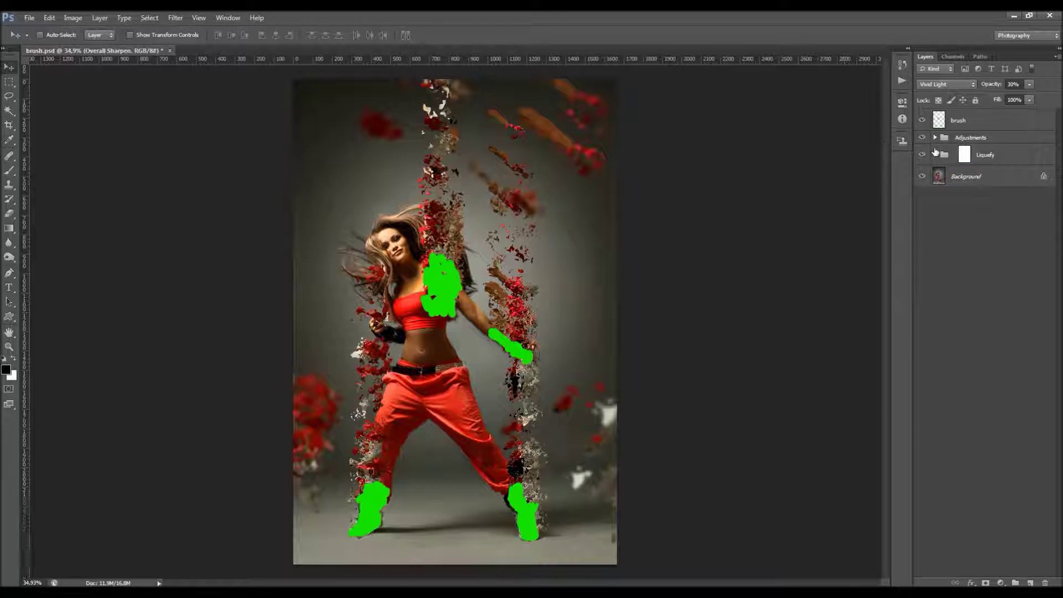
Hide the brush layer and select the Adjustments group.
left_click(961, 126)
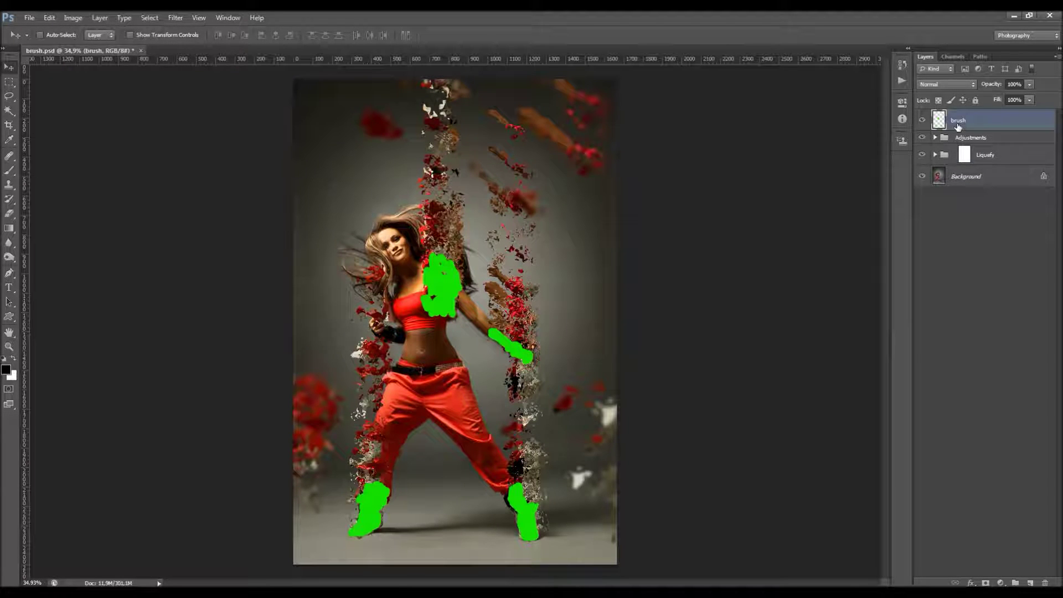
left_click(923, 120)
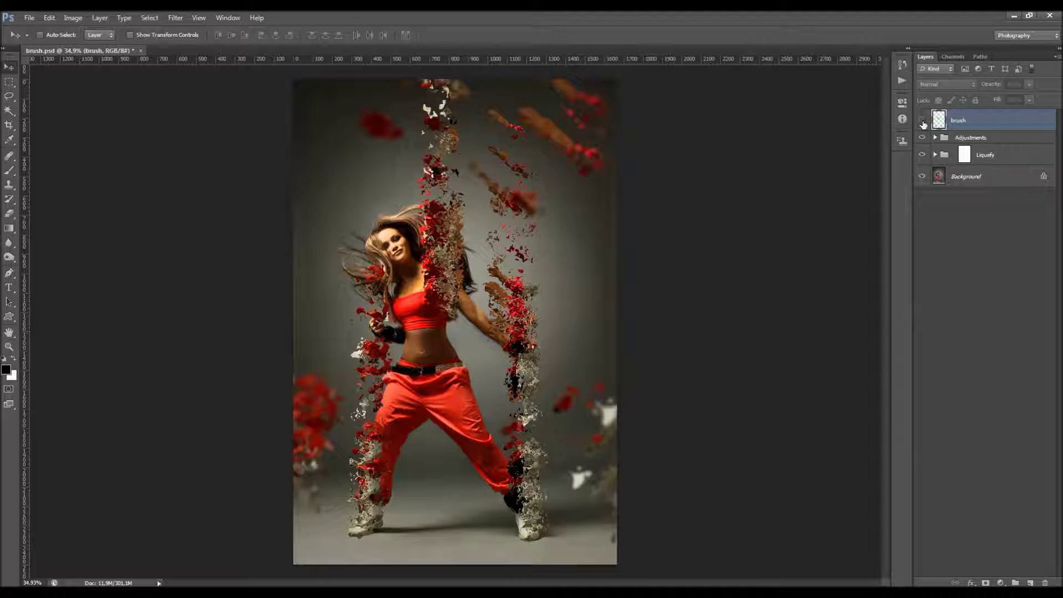
left_click(996, 139)
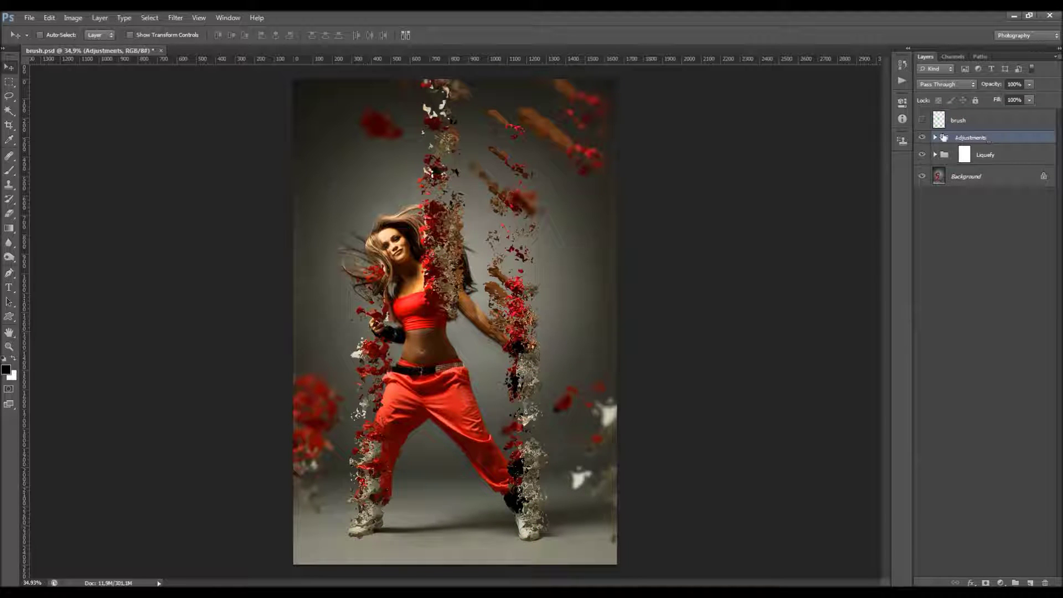
Compare the photo with and without the Adjustments and Liquefy groups, leaving Liquefy visible and Adjustments hidden.
left_click(923, 138)
left_click(922, 138)
left_click(922, 156)
left_click(922, 155)
left_click(979, 157)
left_click(976, 141)
left_click(921, 139)
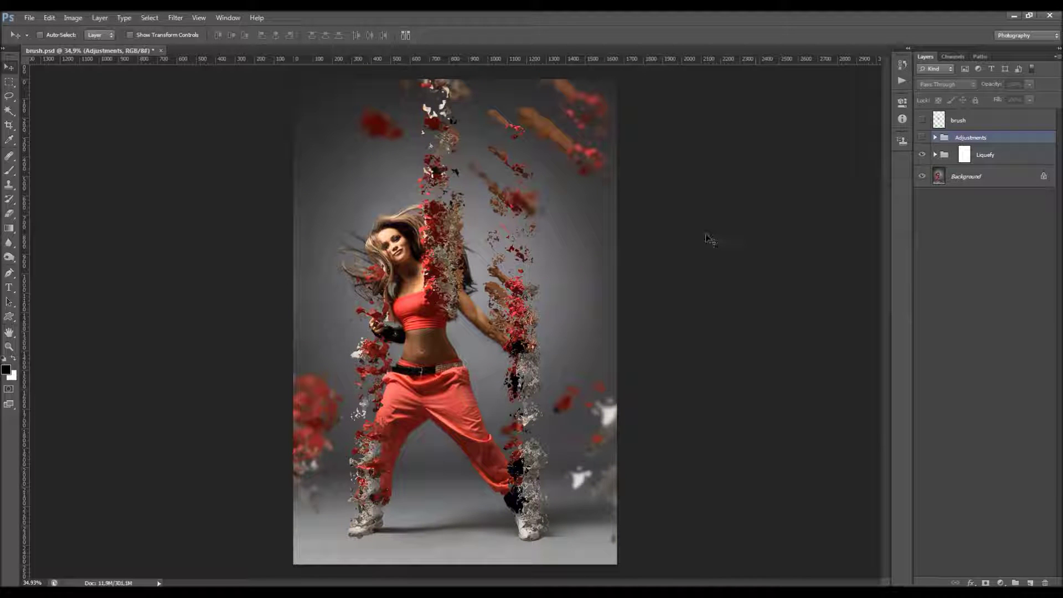
Expand the Liquefy group and toggle the Focus layer to compare its effect, leaving it hidden.
left_click(935, 154)
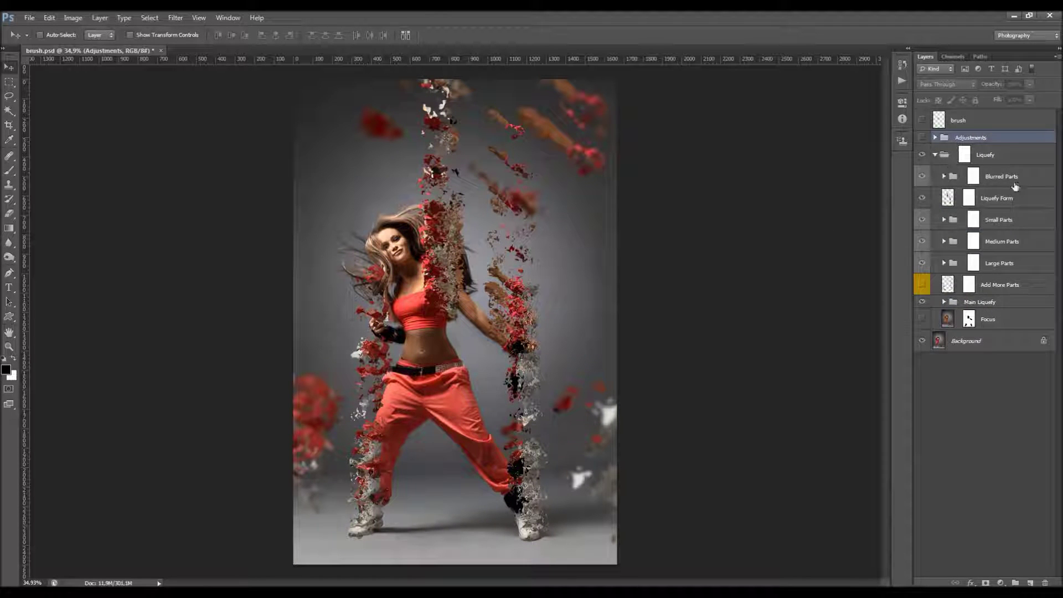
left_click(996, 174)
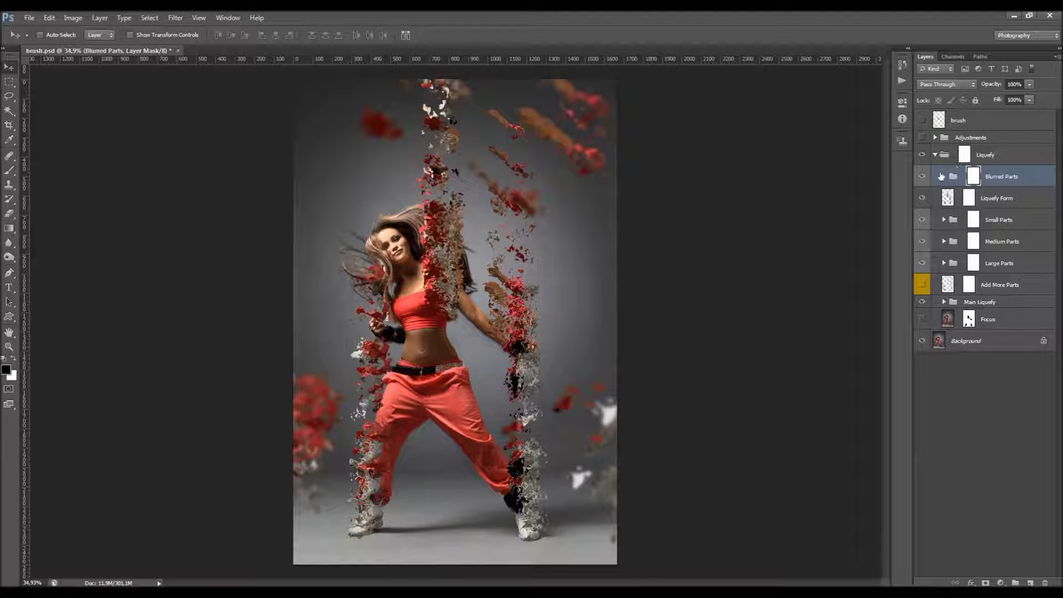
left_click(995, 320)
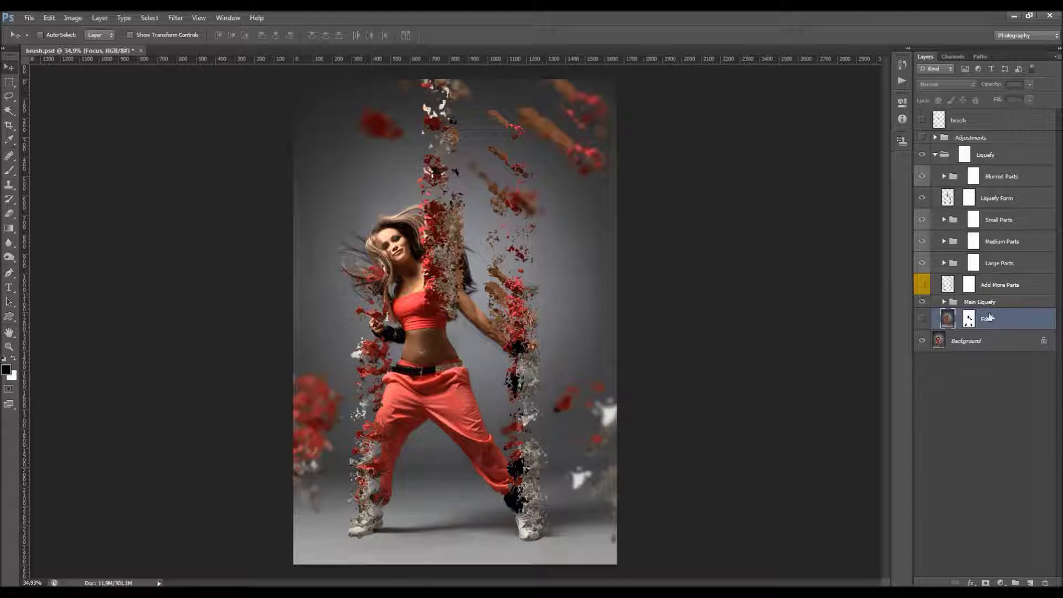
left_click(922, 320)
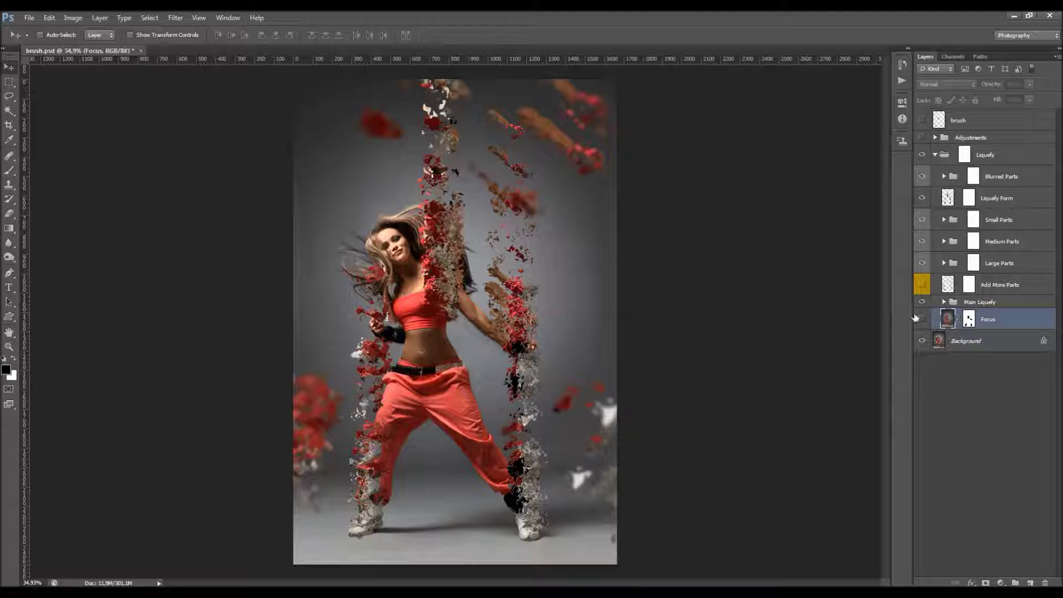
left_click(920, 320)
left_click(920, 319)
Go through the Liquefy group's contents one by one, from Main Liquefy up to Blurred Parts.
left_click(996, 303)
left_click(1002, 286)
left_click(999, 270)
left_click(998, 243)
left_click(996, 222)
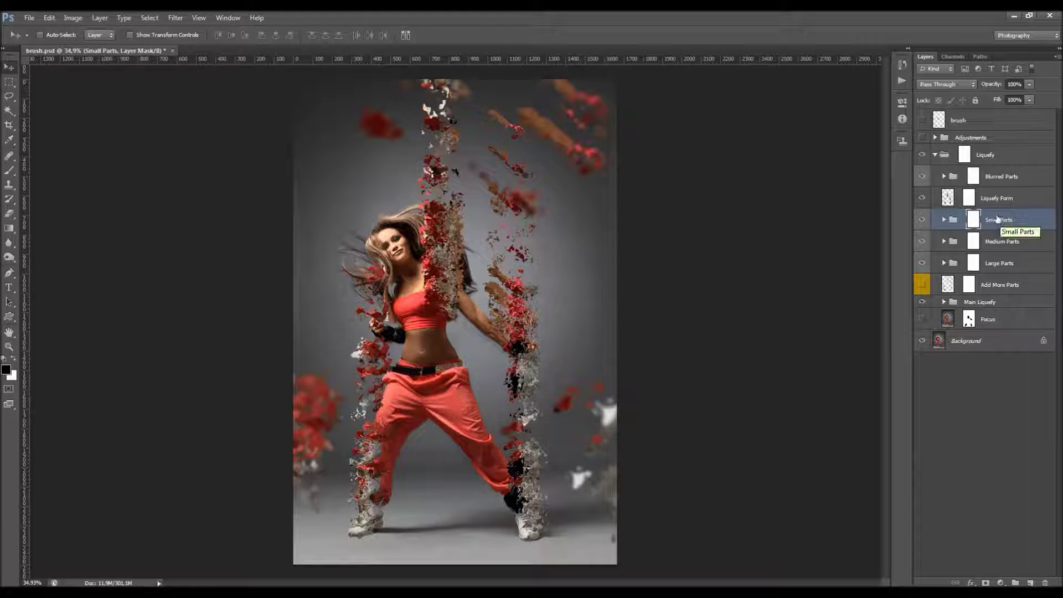
left_click(1022, 197)
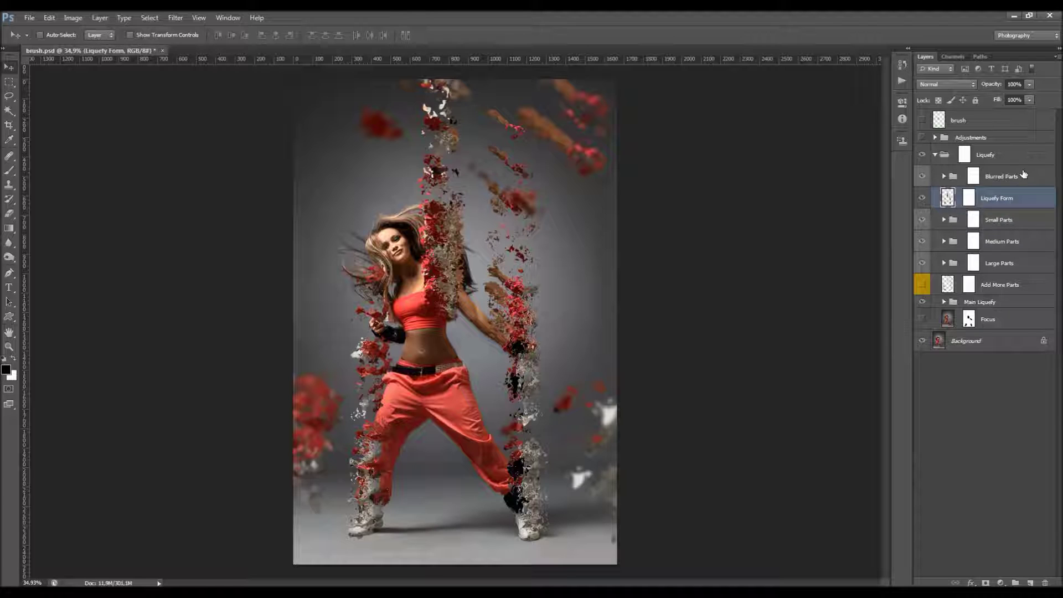
left_click(1023, 175)
Hide everything inside the Liquefy group except Main Liquefy, keeping the brush layer hidden.
left_click_drag(922, 174, 927, 299)
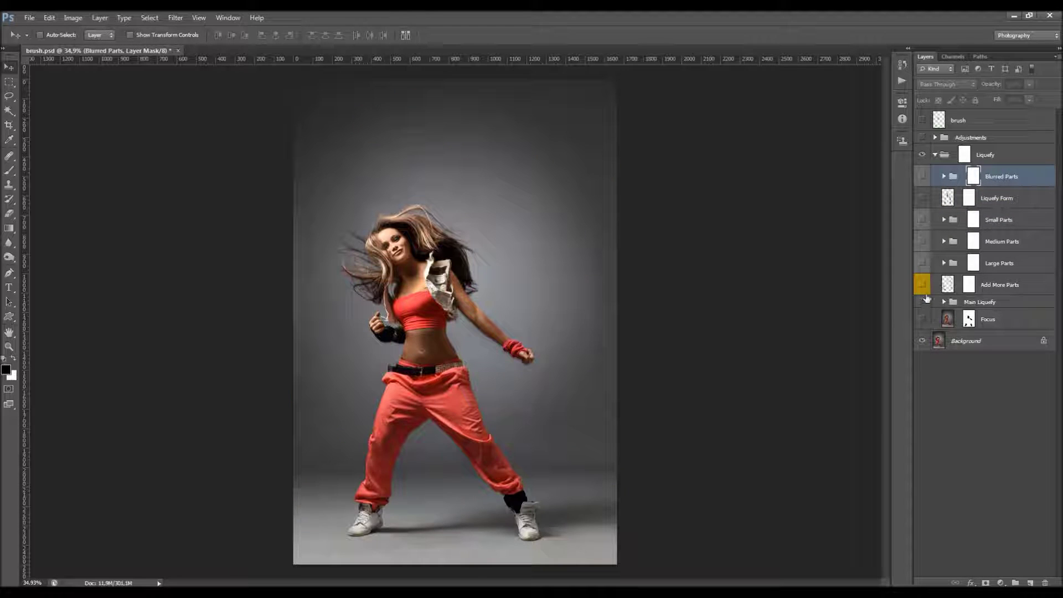
scroll(437, 282, "up", 3)
scroll(424, 289, "down", 3)
scroll(430, 293, "up", 2)
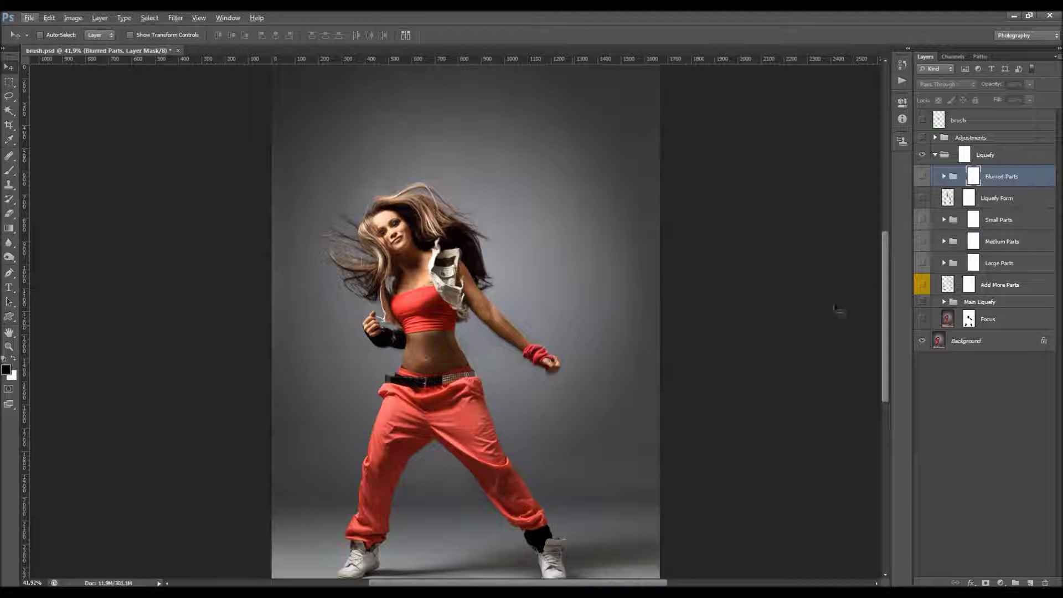
left_click(966, 304)
scroll(578, 285, "down", 1)
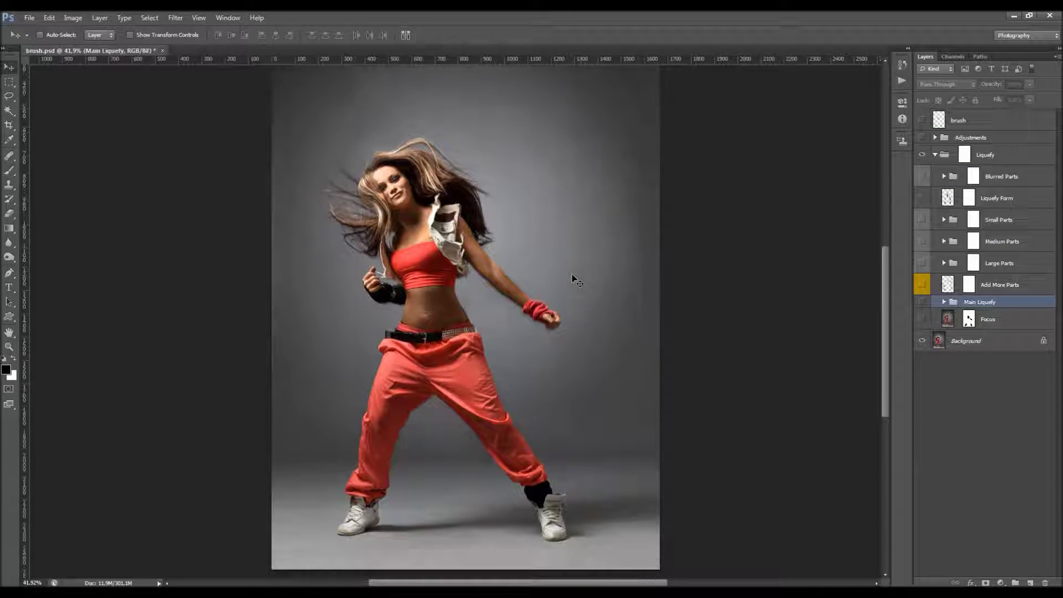
left_click(922, 303)
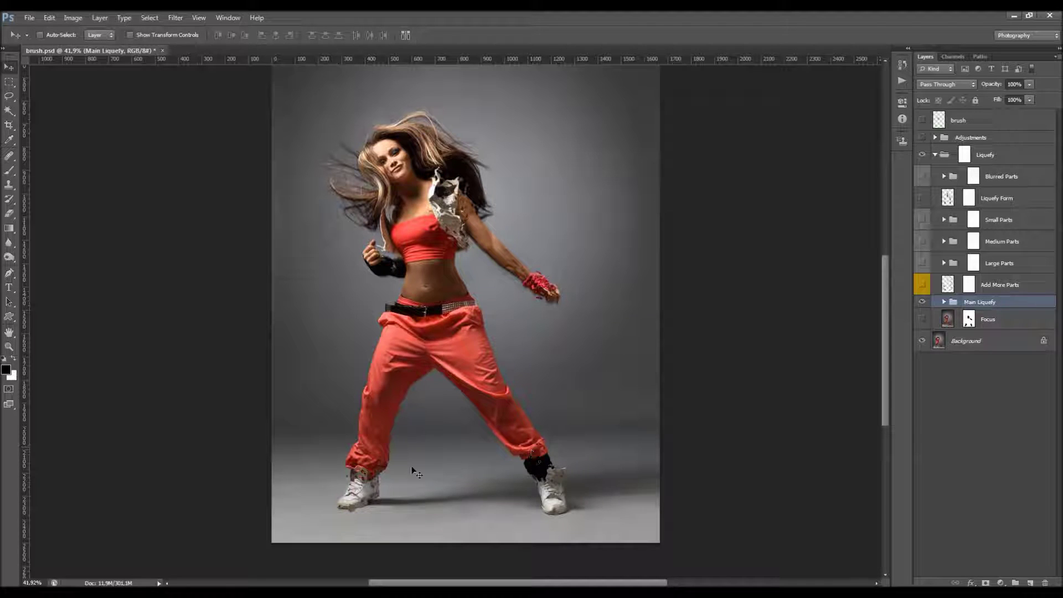
left_click(922, 120)
left_click(922, 120)
Expand the Main Liquefy group and compare the photo with and without the Liquefy Base More layer.
left_click(943, 301)
left_click(1002, 354)
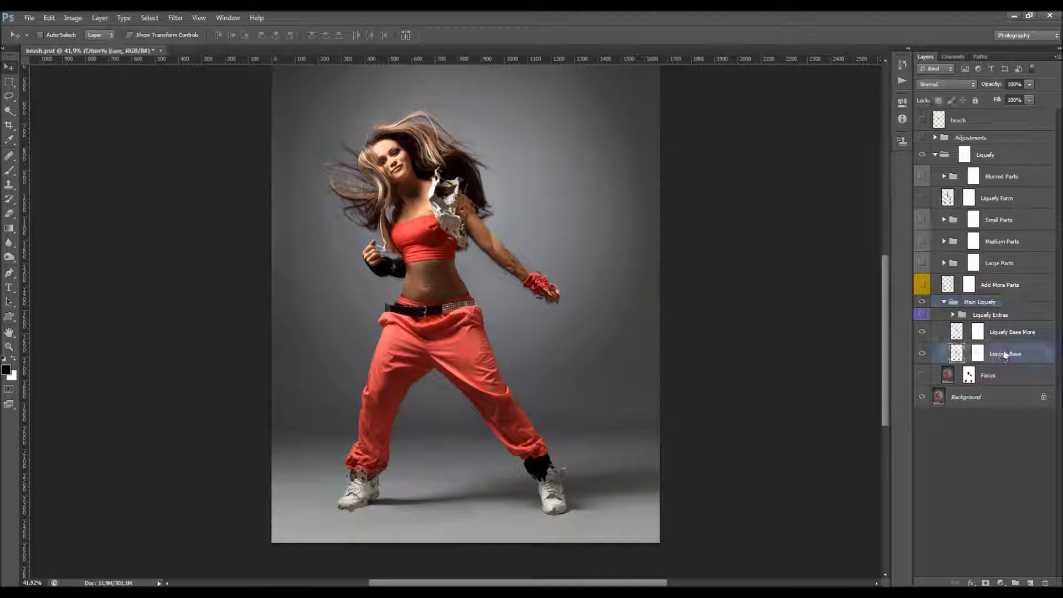
left_click(1010, 335)
left_click(922, 332)
left_click(921, 332)
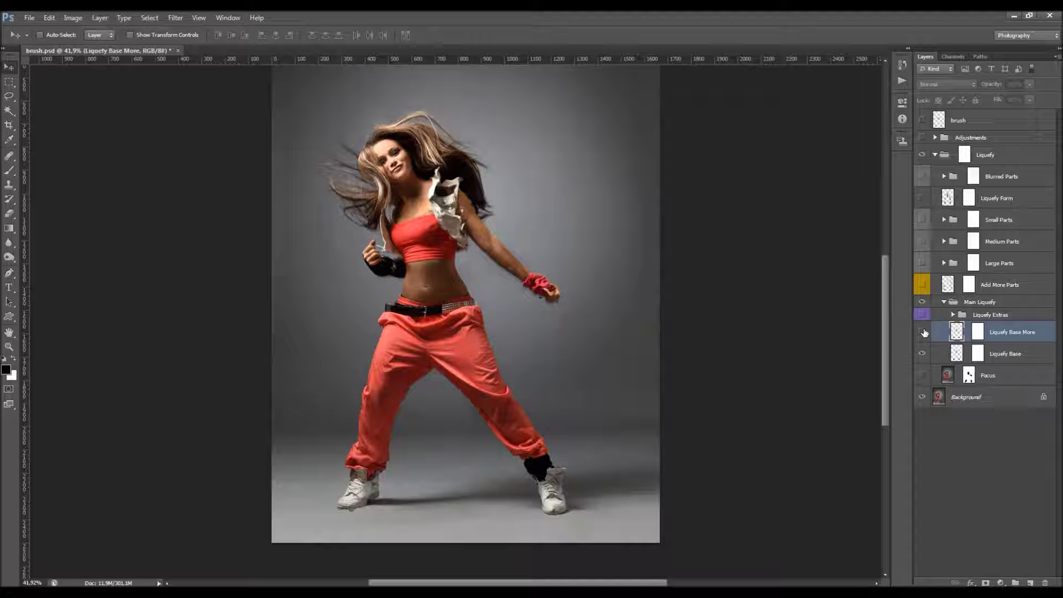
left_click(922, 332)
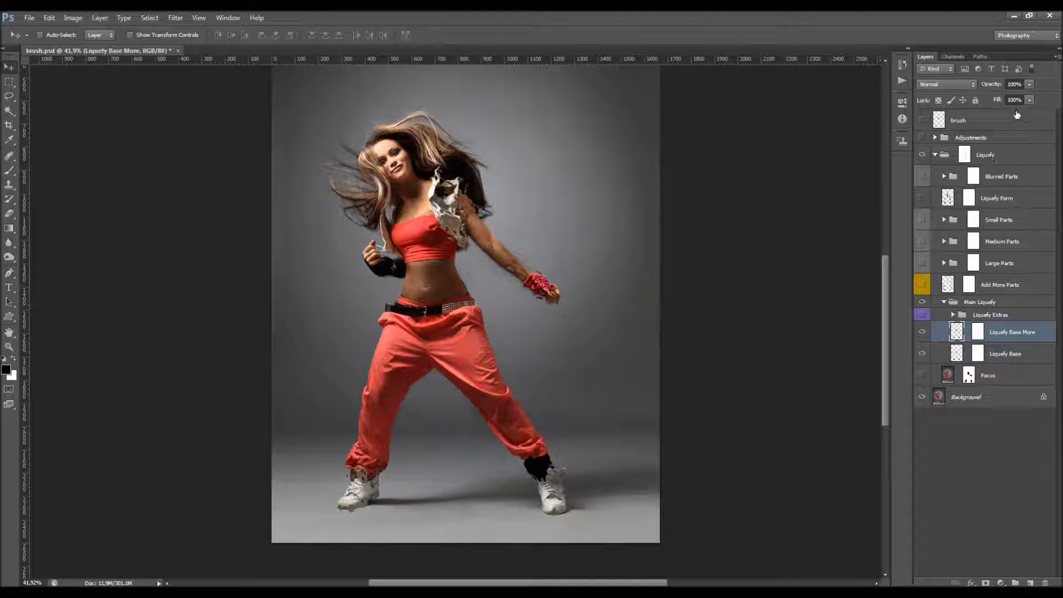
Try lower opacities on the Liquefy Base More layer and return it to 100%.
left_click_drag(991, 85, 956, 104)
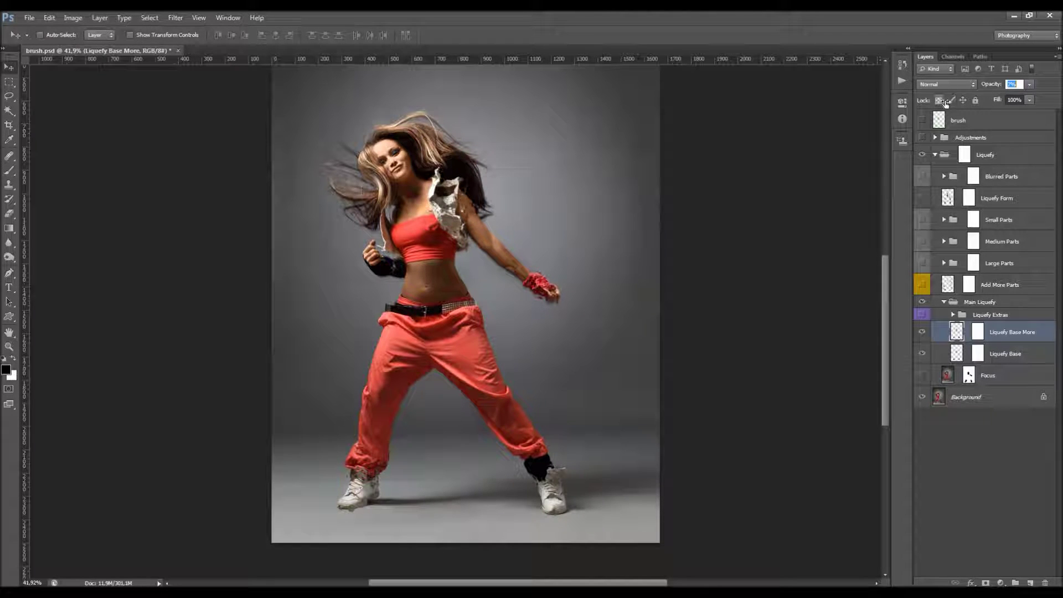
left_click_drag(1024, 104, 1014, 101)
left_click(1028, 85)
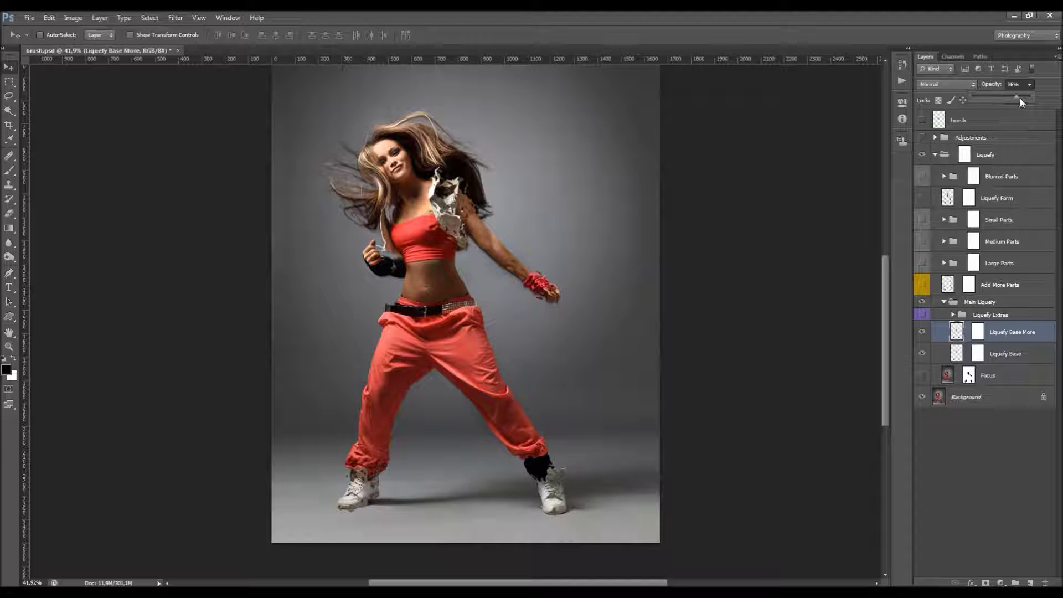
left_click(1052, 94)
Show and expand the Liquefy Extras group, and hide its layers LE_1, LE_2 and LE_3.
left_click(982, 315)
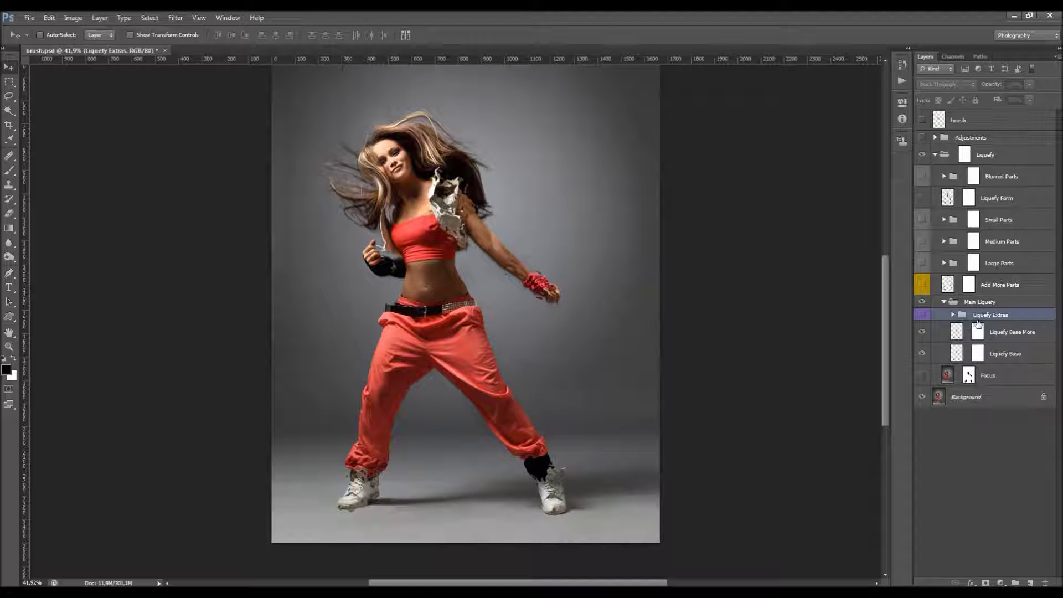
left_click(921, 314)
left_click(953, 316)
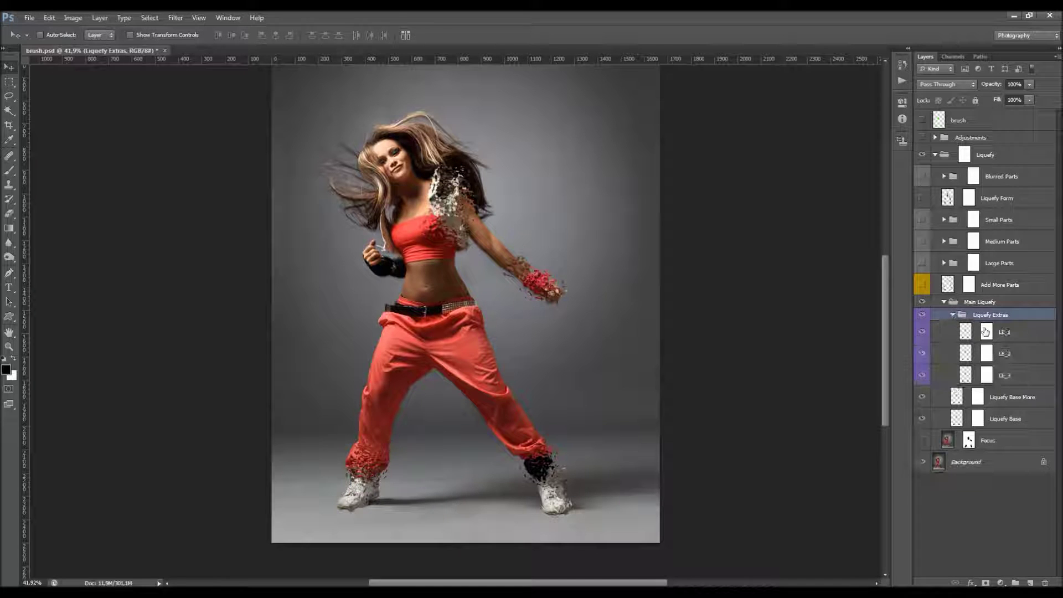
left_click(943, 337)
left_click_drag(922, 364, 922, 376)
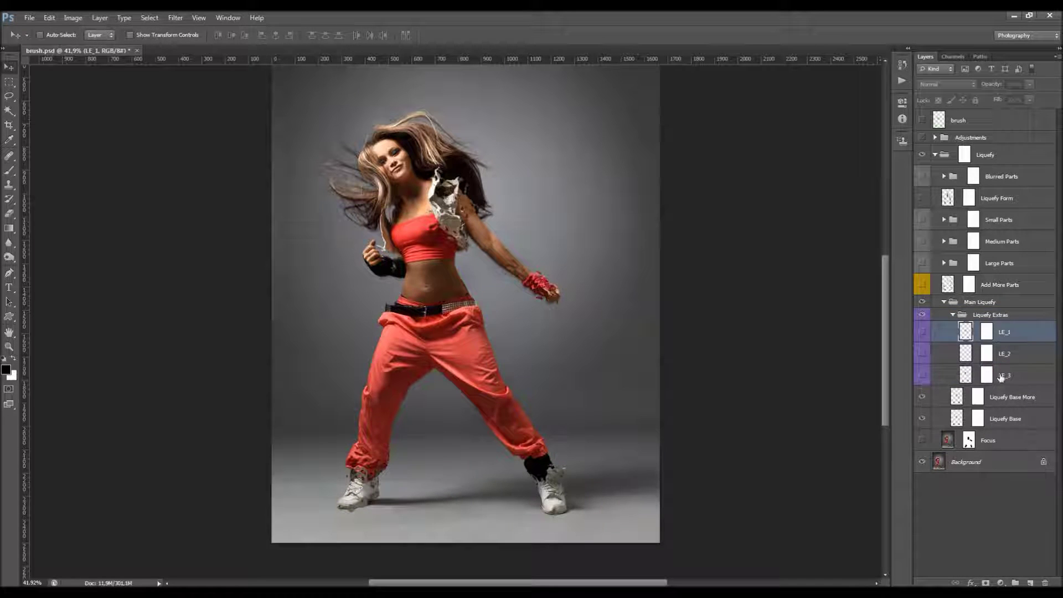
Make the LE_3 and LE_2 layers visible again and select LE_2.
left_click(1001, 375)
left_click(921, 376)
left_click(921, 377)
left_click(921, 376)
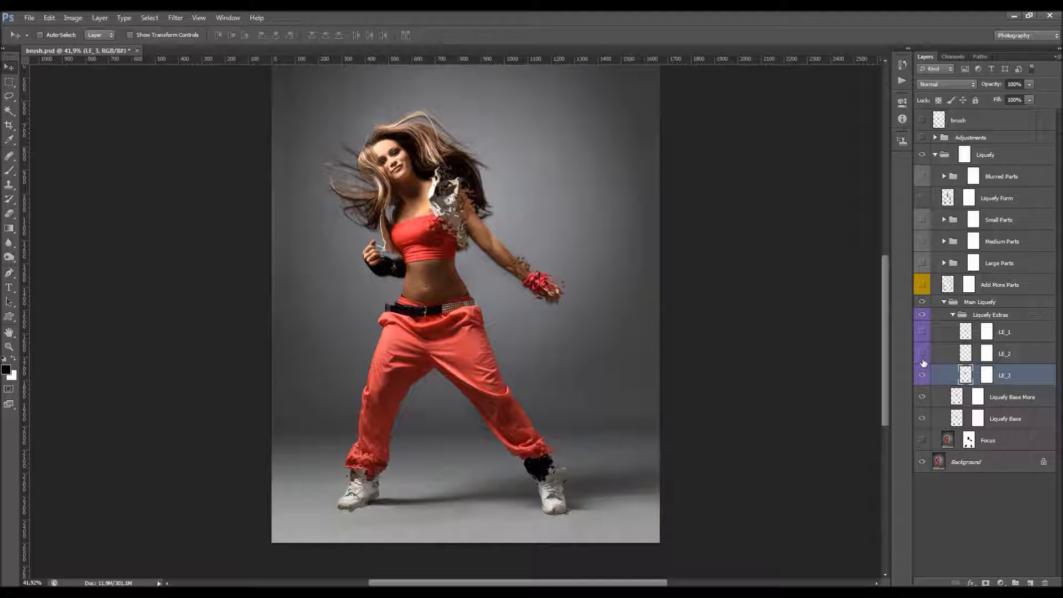
left_click(922, 353)
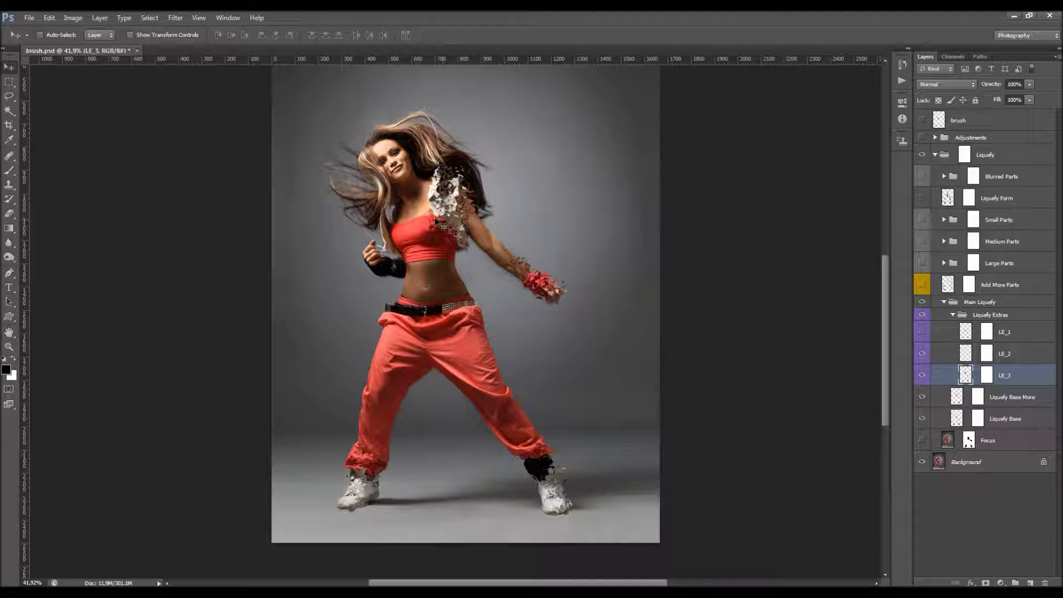
left_click(1007, 364)
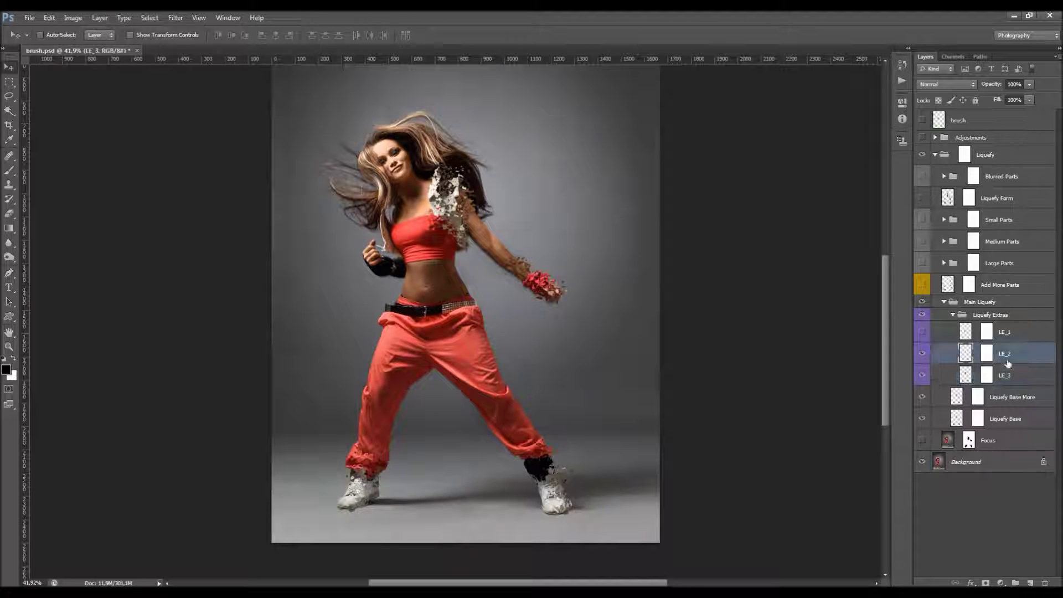
Preview the LE_1 layer's effect on the dancer and hide it again.
left_click(999, 334)
left_click(922, 331)
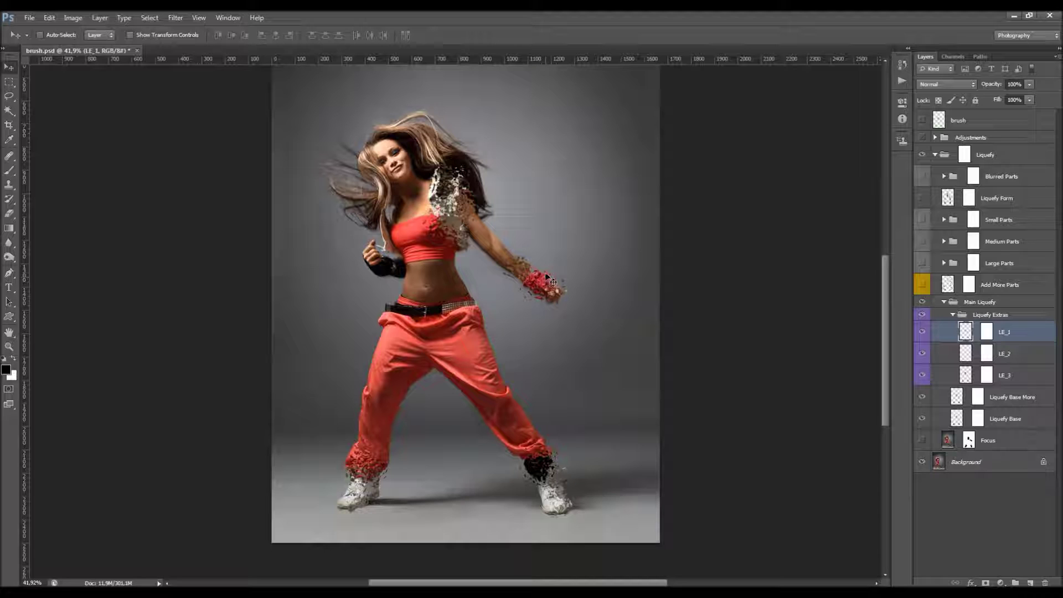
left_click(920, 331)
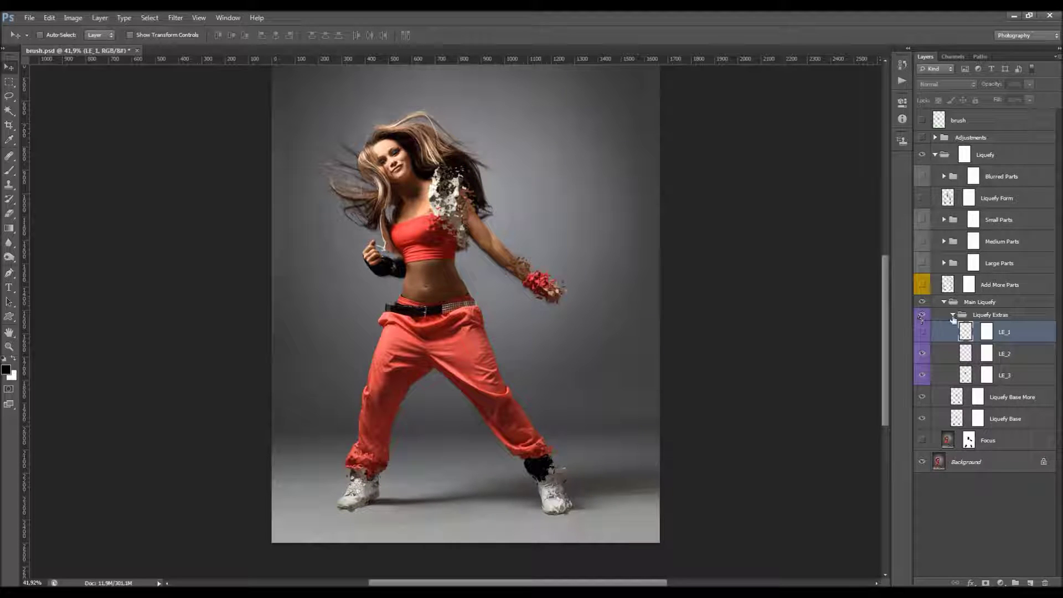
Select the Liquefy Base More layer mask and activate the Brush tool.
left_click(977, 418)
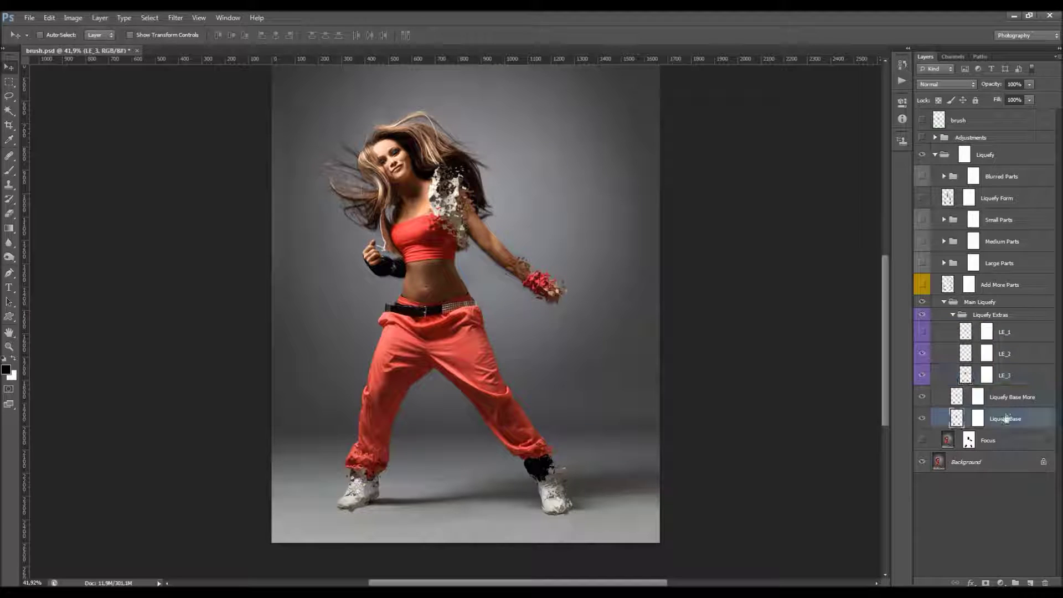
left_click(977, 396)
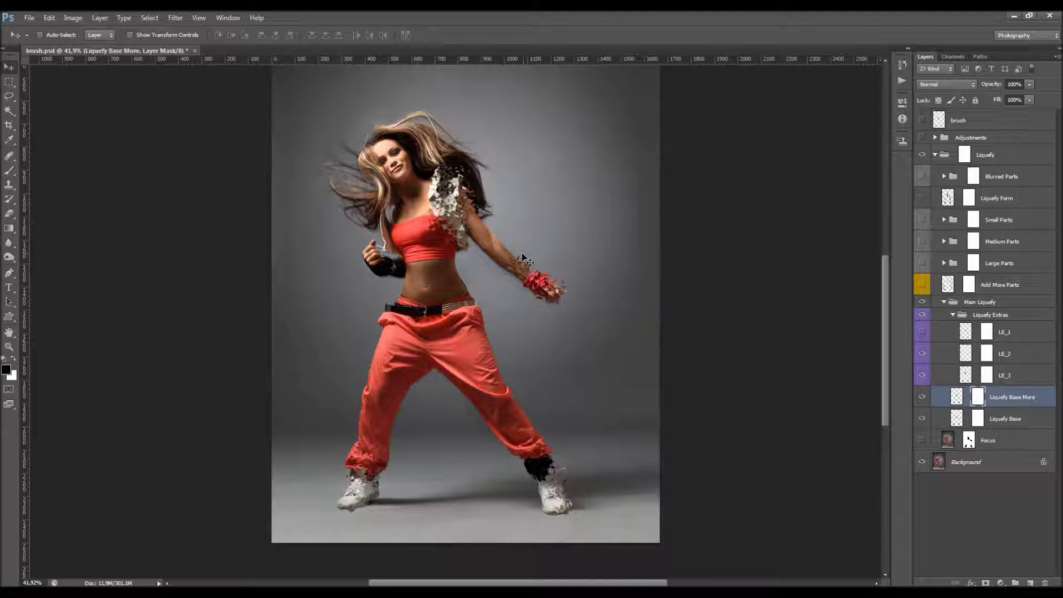
key("b")
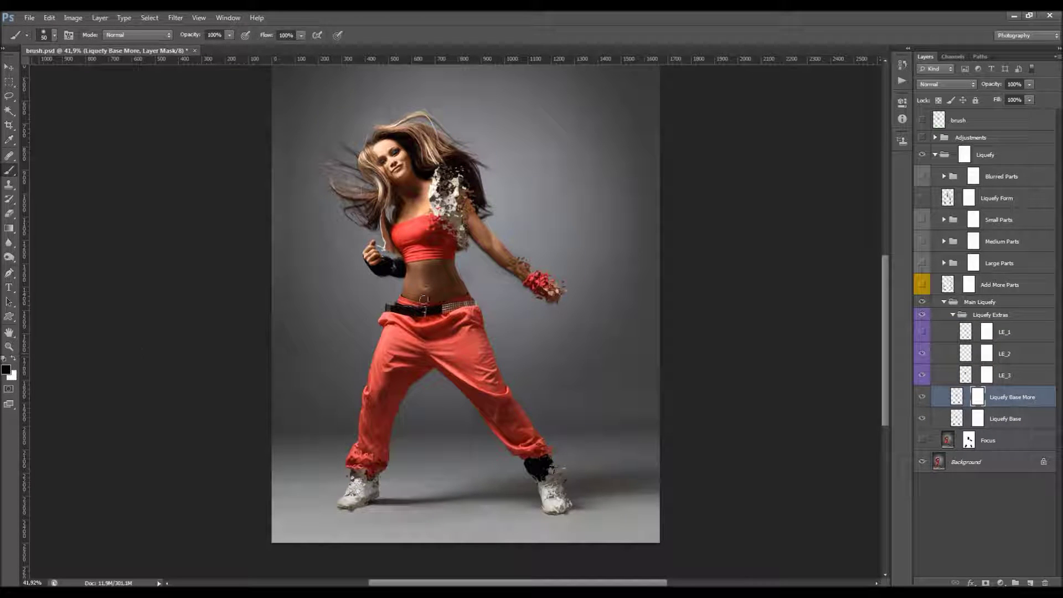
Collapse the Liquefy Extras and Main Liquefy groups, and make the Large Parts group visible.
left_click(953, 316)
left_click(966, 304)
left_click(944, 302)
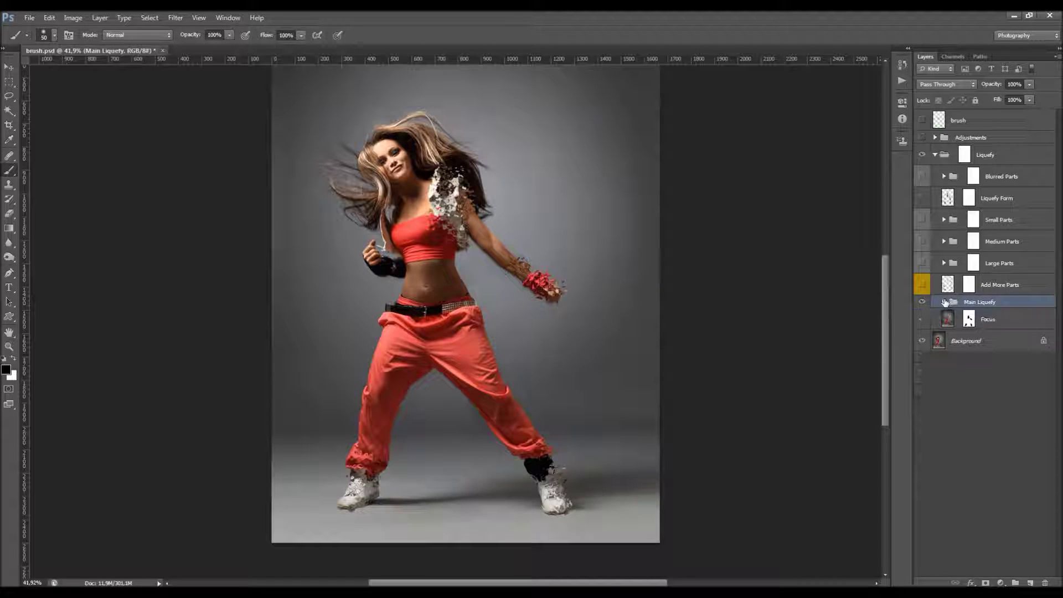
left_click(994, 268)
left_click(921, 263)
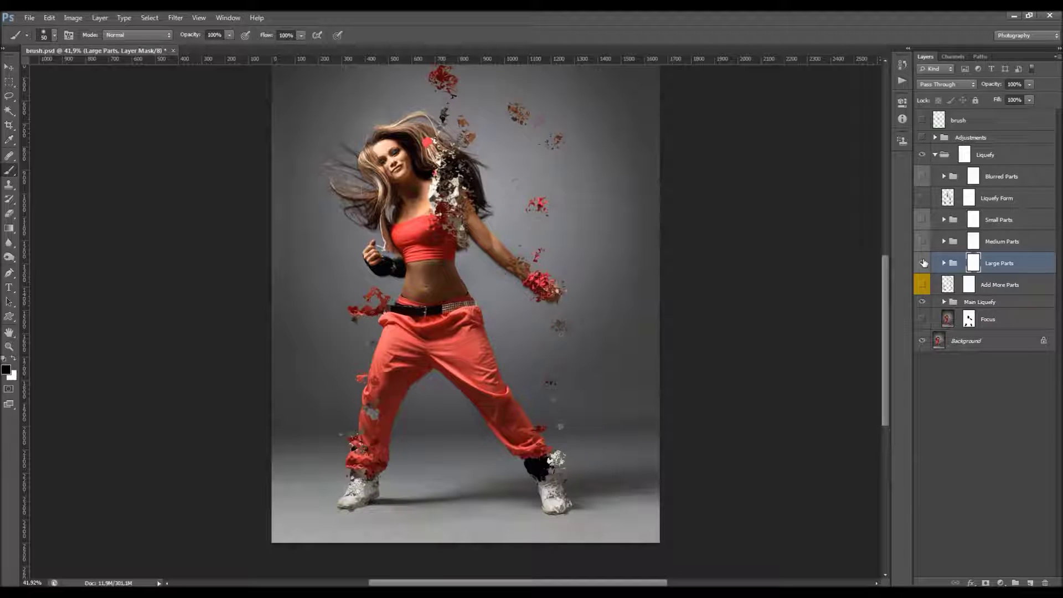
scroll(465, 321, "up", 1)
key("v")
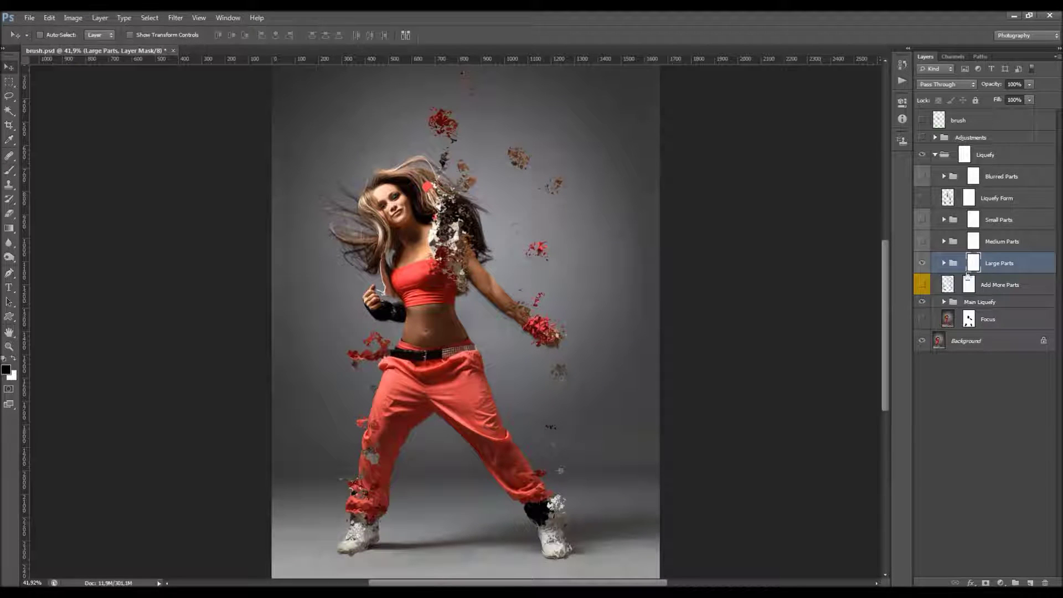
Expand the Large Parts group and select the layer mask of LP_1.
left_click(943, 263)
left_click(1001, 285)
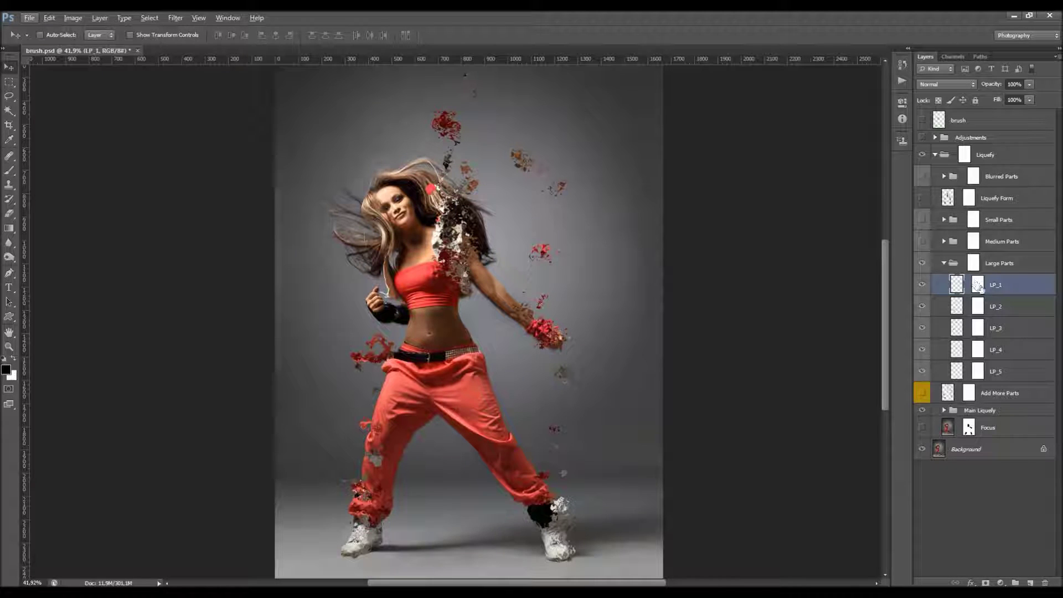
left_click(978, 287)
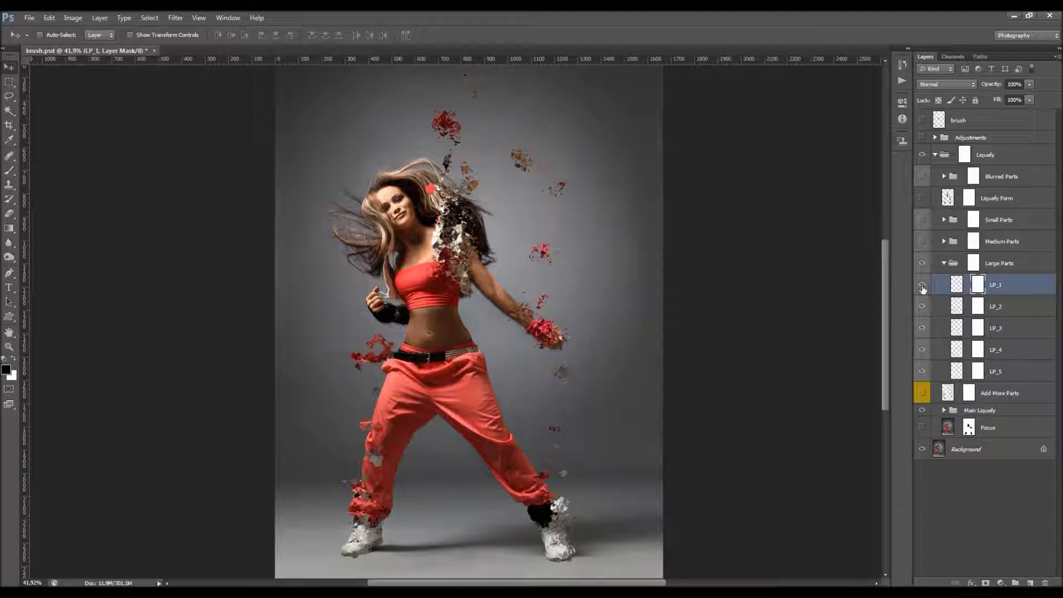
Try hiding and restoring the red fragments above the dancer's wristband by brushing on the LP_1 mask.
key("b")
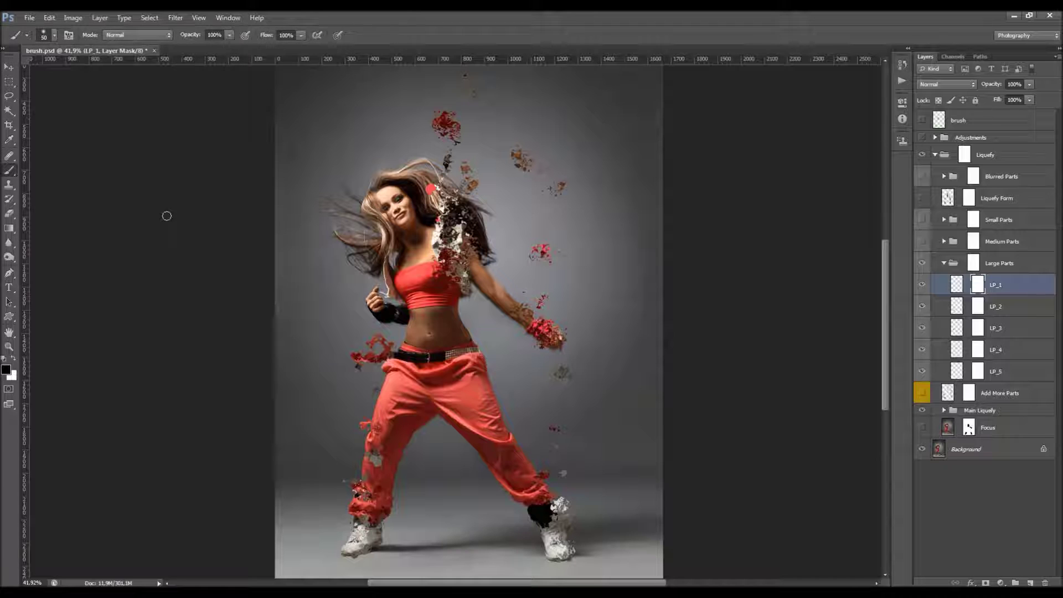
left_click(529, 254)
right_click(416, 381)
left_click(525, 410)
mouse_move(556, 257)
left_mouse_down()
mouse_move(575, 253)
mouse_move(536, 277)
left_mouse_up()
key("v")
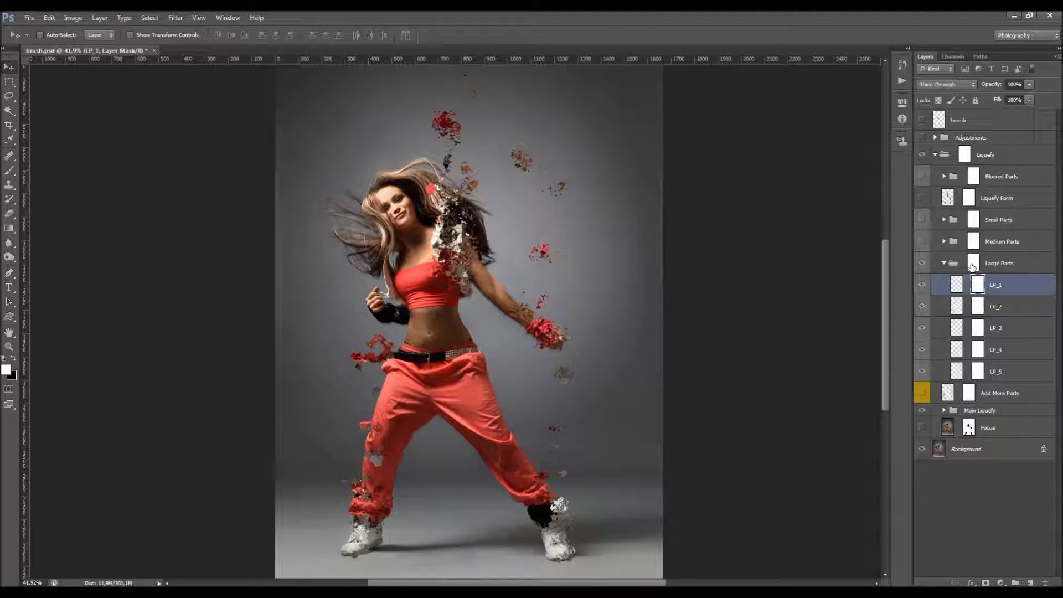
Hide the fragments above the dancer's head by painting black on the Large Parts group mask with a 400 px brush.
left_click(972, 265)
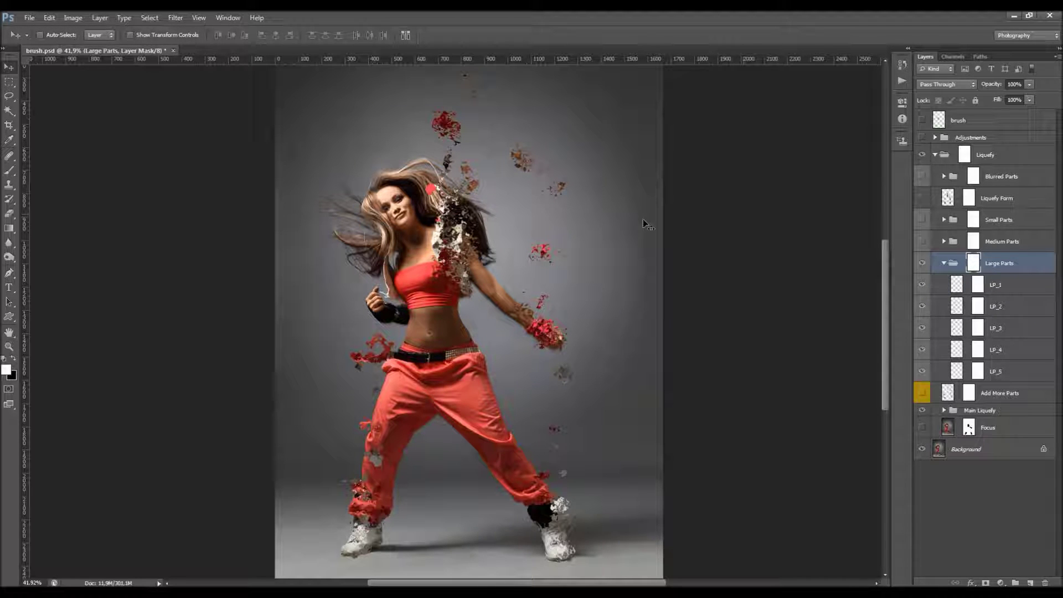
left_click(9, 170)
left_click(14, 358)
key("bracketleft")
key("bracketleft")
key("bracketleft")
key("bracketleft")
key("bracketleft")
mouse_move(458, 127)
left_mouse_down()
mouse_move(476, 105)
mouse_move(465, 155)
mouse_move(487, 166)
left_mouse_up()
scroll(460, 215, "up", 3)
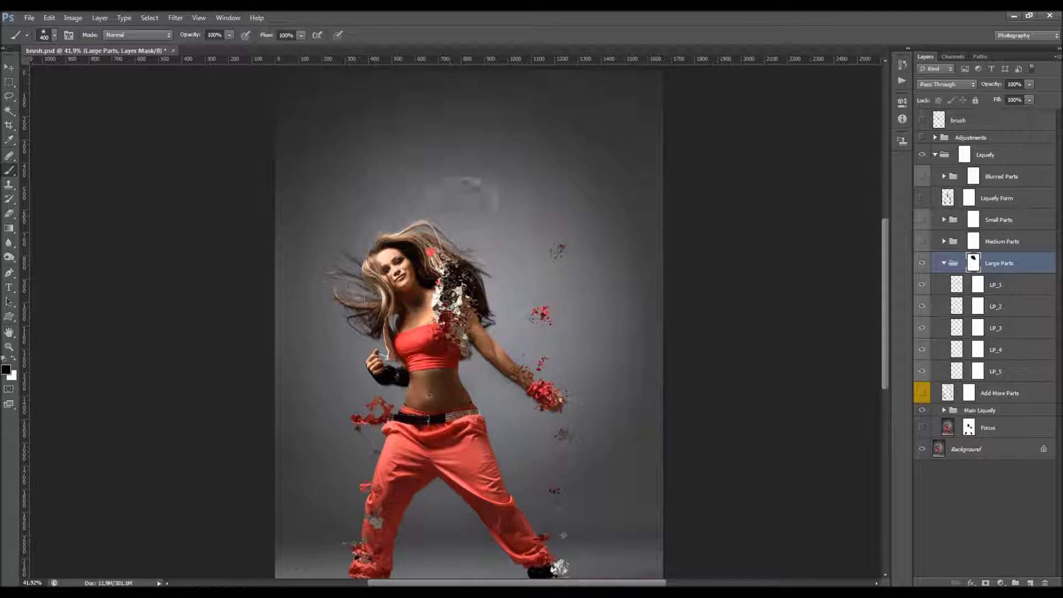
Restore the fragments above the dancer's head by painting white on the Large Parts mask with a 1000 px brush.
scroll(503, 226, "up", 1)
key("x")
key("bracketright")
key("bracketright")
key("bracketright")
key("bracketright")
key("bracketright")
key("bracketright")
mouse_move(476, 221)
left_mouse_down()
mouse_move(294, 270)
mouse_move(511, 171)
left_mouse_up()
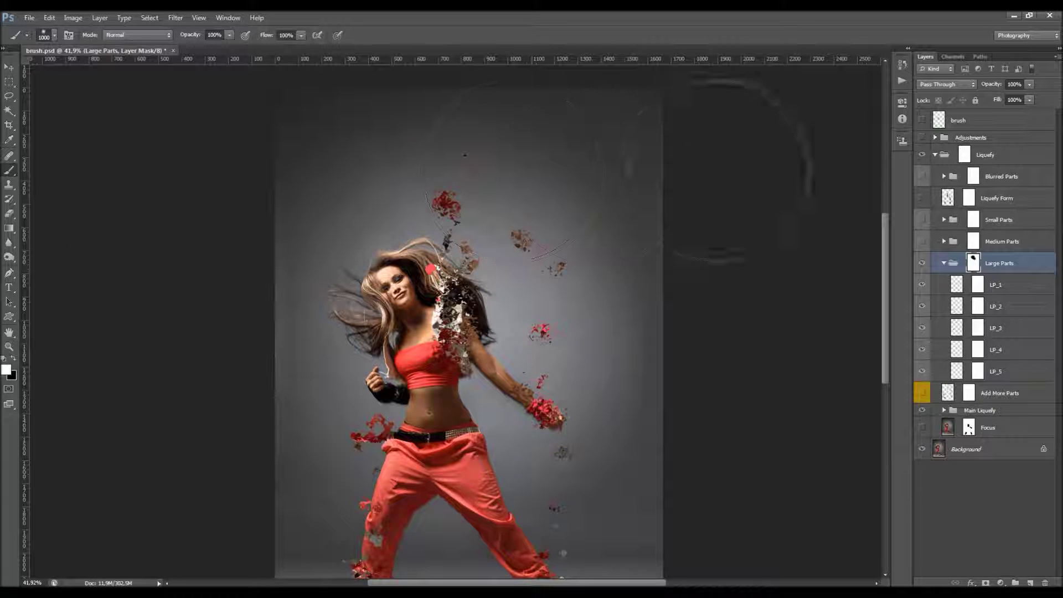
scroll(814, 299, "down", 5)
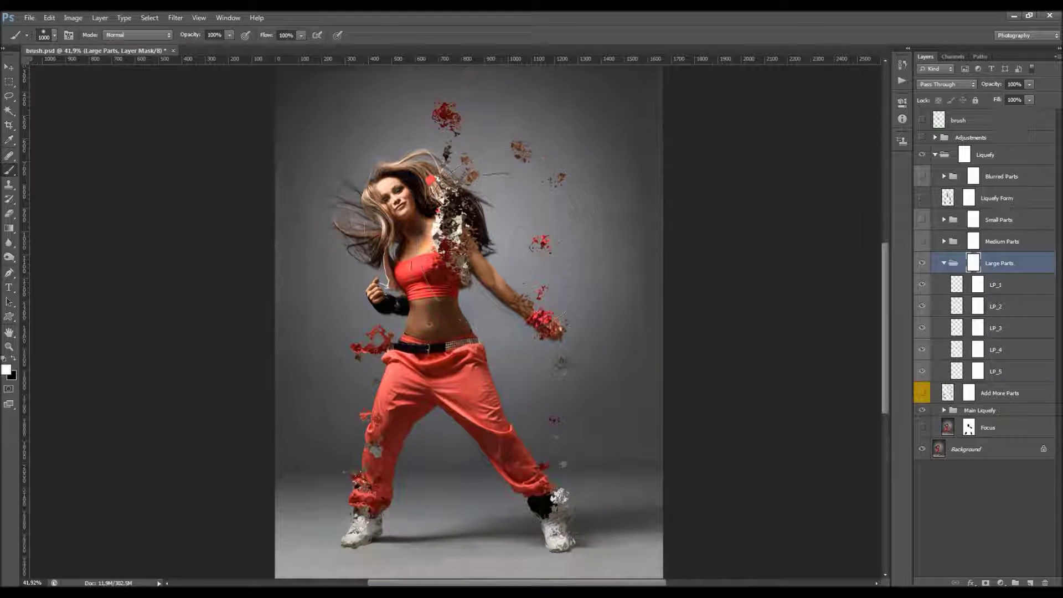
Try shifting the LP_1 fragments with the Move tool, and undo the move.
key("v")
scroll(983, 269, "up", 4)
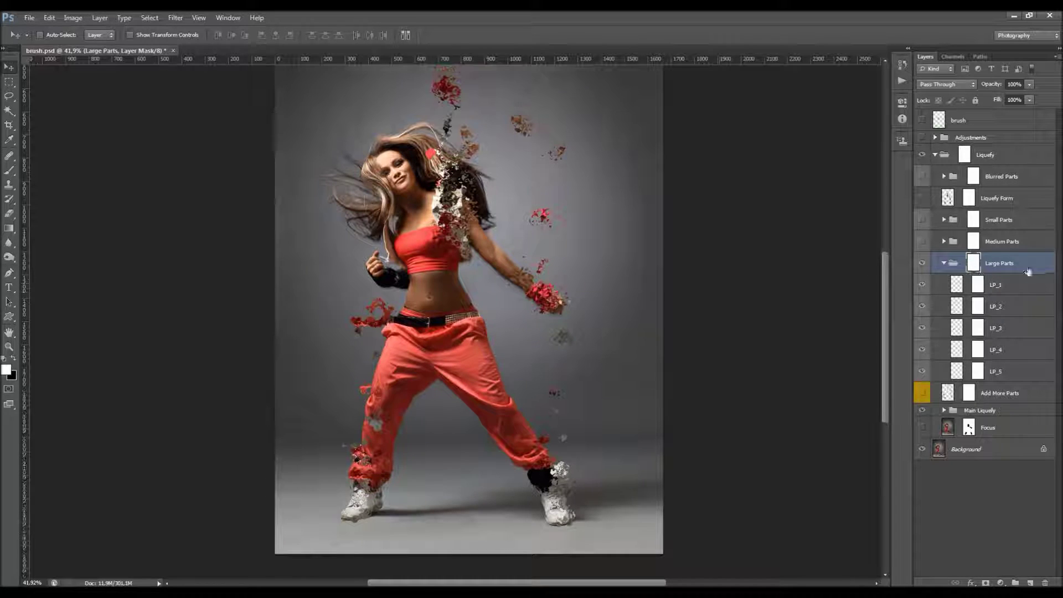
left_click(973, 264, "alt")
left_click(972, 264, "alt")
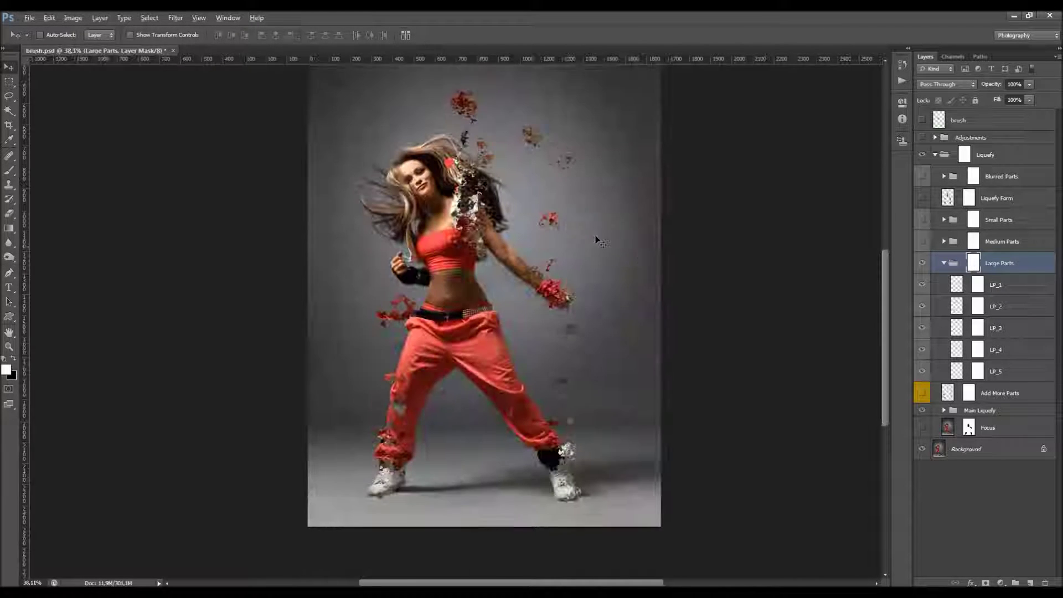
key("alt+[")
mouse_move(604, 198)
left_mouse_down()
mouse_move(628, 161)
mouse_move(613, 182)
left_mouse_up()
key("z")
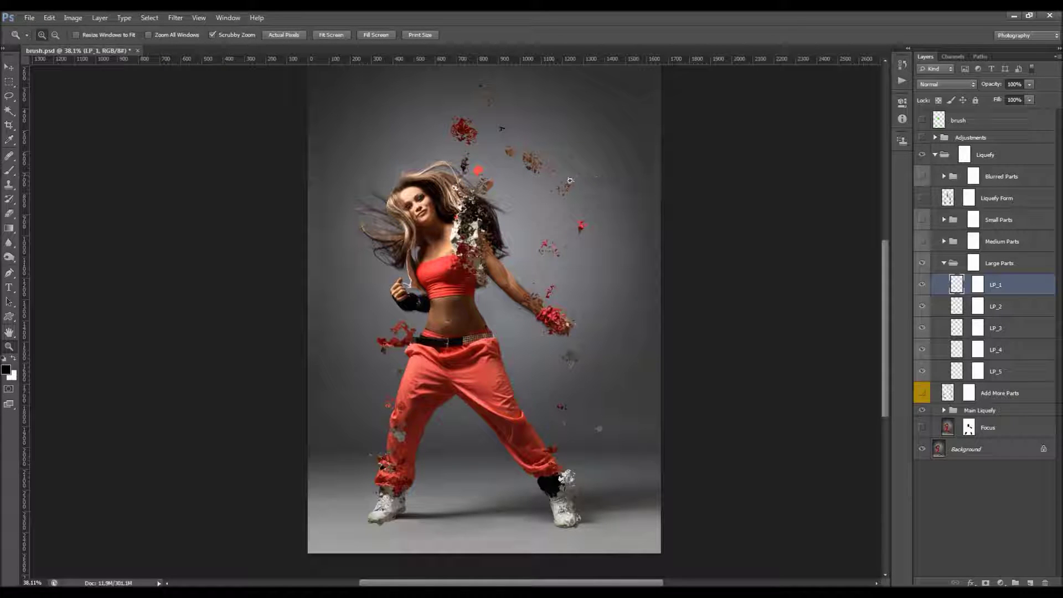
key("v")
key("ctrl+z")
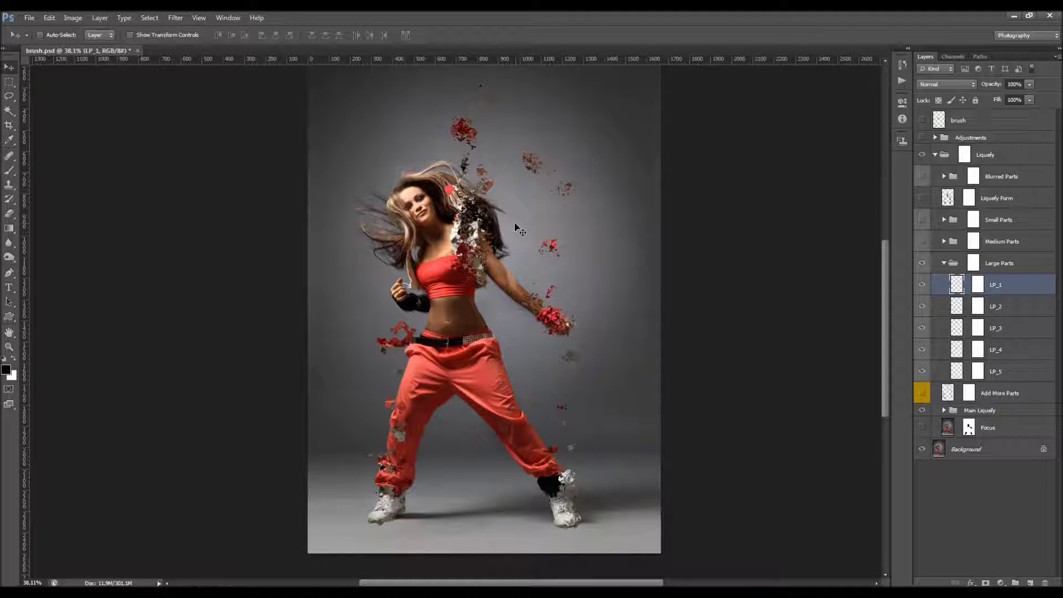
Try a free transform of the LP_1 fragments, and cancel it.
key("l")
right_click(532, 180)
left_click(559, 275)
left_click_drag(589, 160, 631, 244)
left_click_drag(628, 196, 730, 123)
left_click(555, 36)
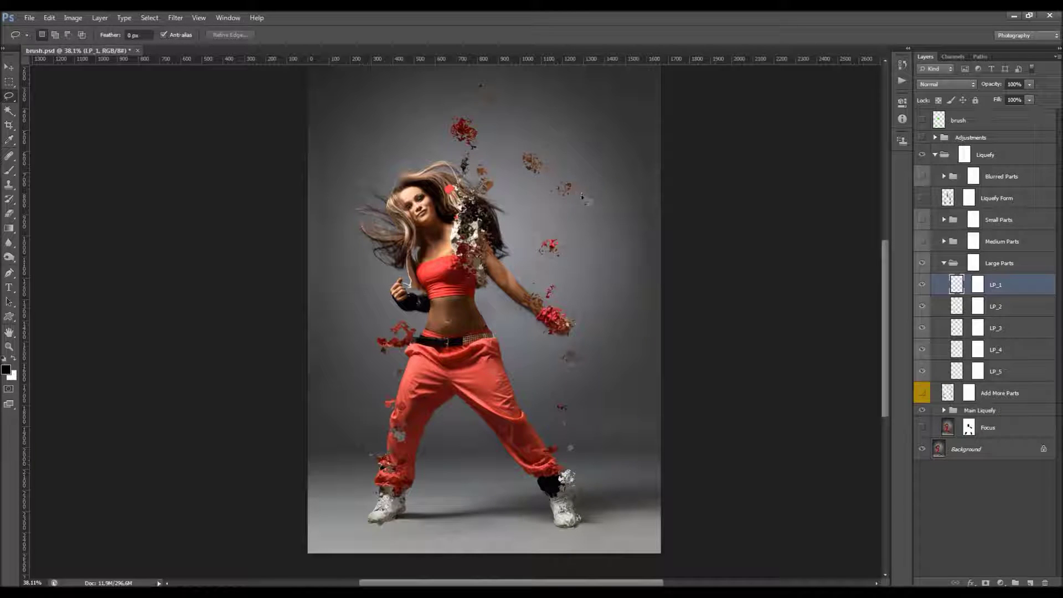
Duplicate the LP_1 layer within the Large Parts group.
right_click(1027, 285)
left_click(958, 238)
left_click(630, 207)
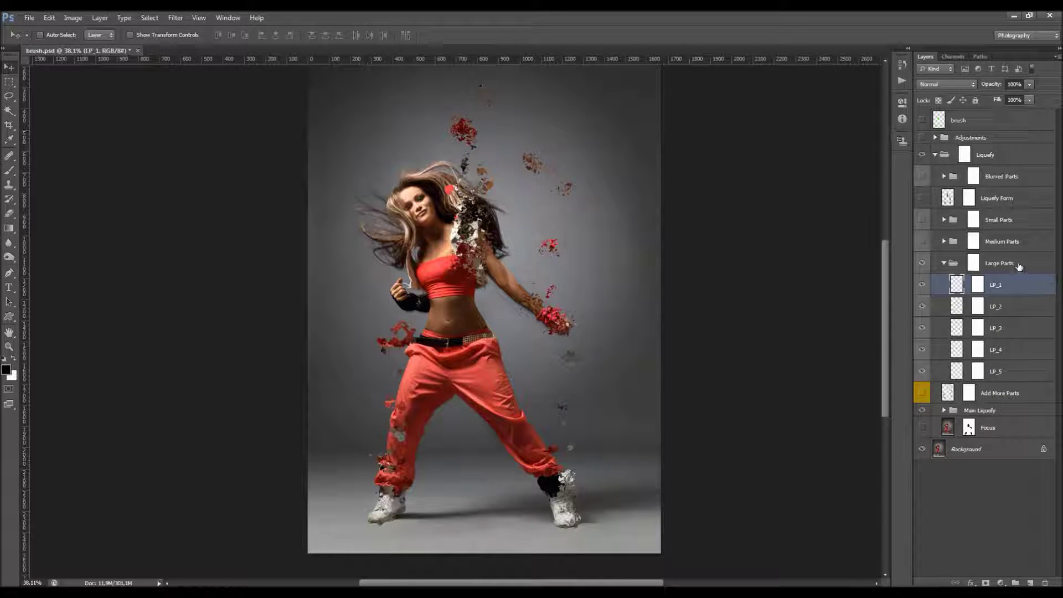
Try duplicating the Large Parts group and moving the copy, and remove the duplicate group.
left_click(1015, 265)
key("ctrl+j")
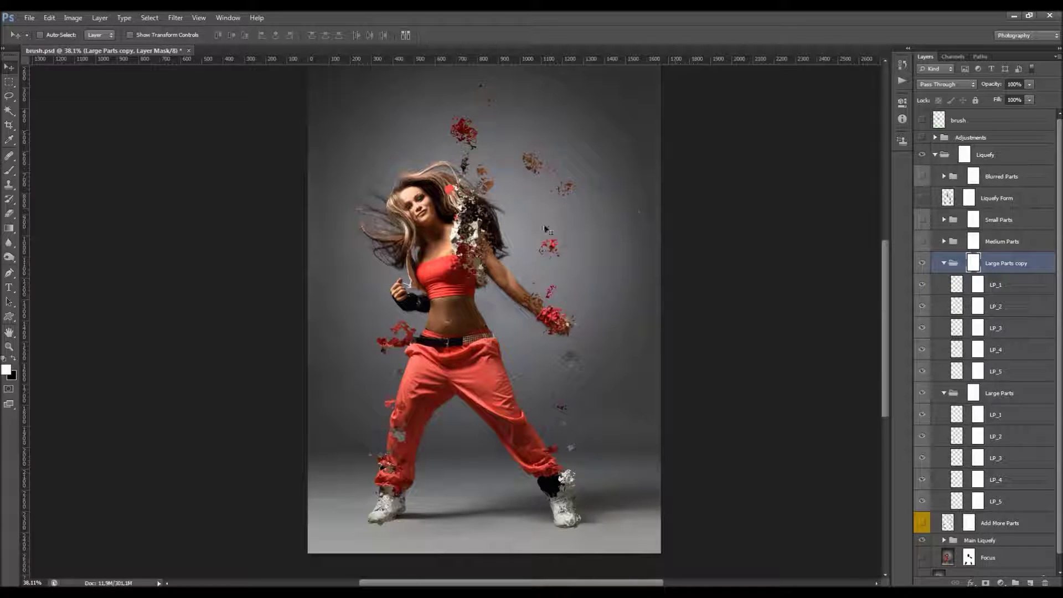
left_click(959, 266)
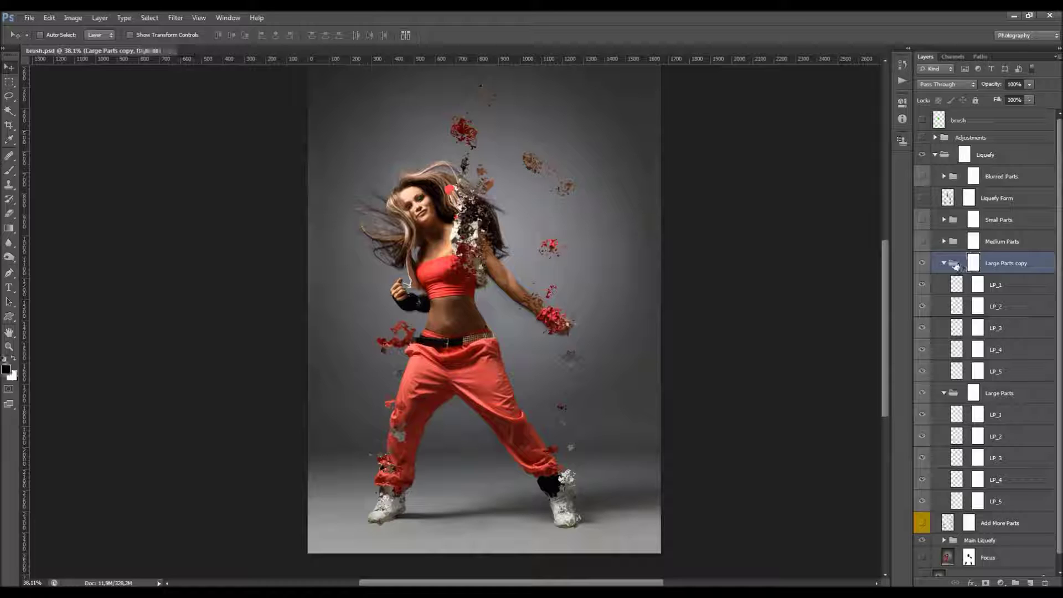
left_click_drag(446, 177, 465, 195)
key("Delete")
key("x")
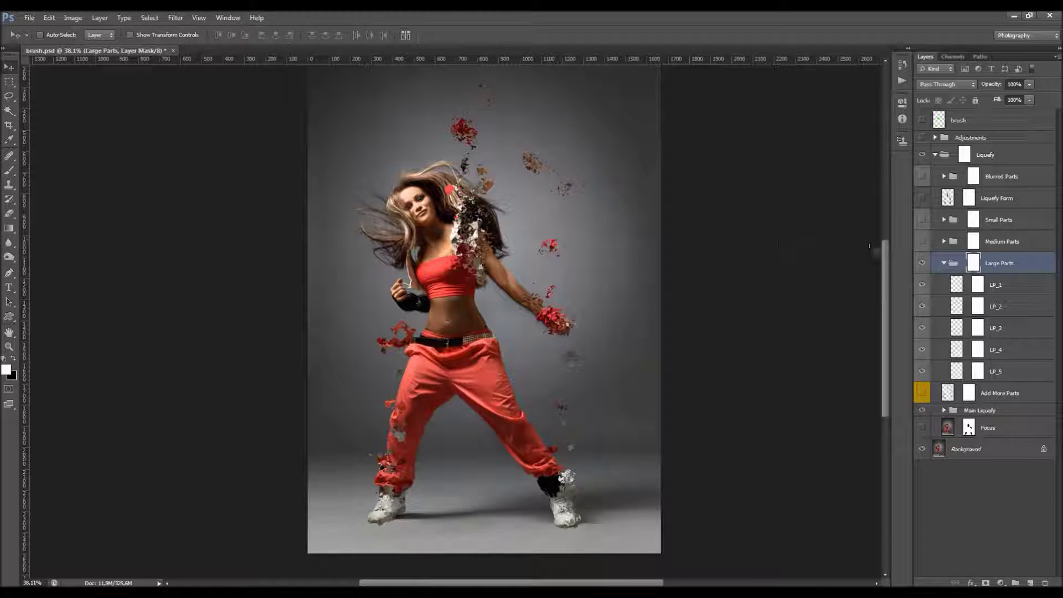
Make the Medium Parts and Small Parts groups visible, glance at their contents, and collapse the Large Parts group.
left_click(922, 242)
left_click(925, 223)
left_click(944, 242)
left_click(944, 242)
left_click(944, 221)
left_click(943, 220)
left_click(944, 263)
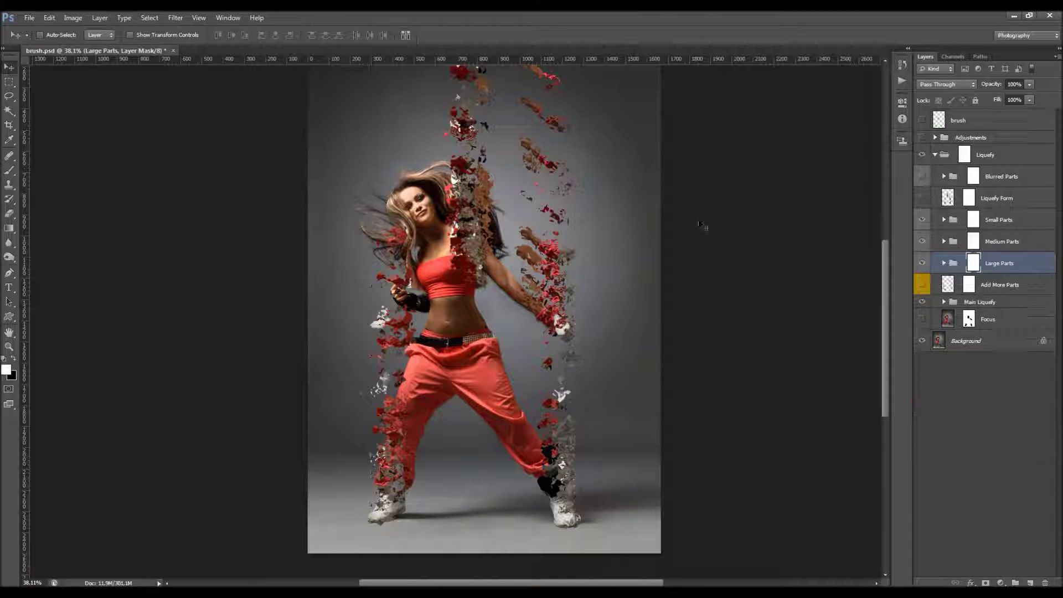
Reposition individual fragment layers around the dancer's head, shoulder and arm using the Move tool with Auto-Select set to Layer.
scroll(440, 143, "up", 2)
scroll(487, 271, "up", 3)
scroll(487, 272, "up", 1)
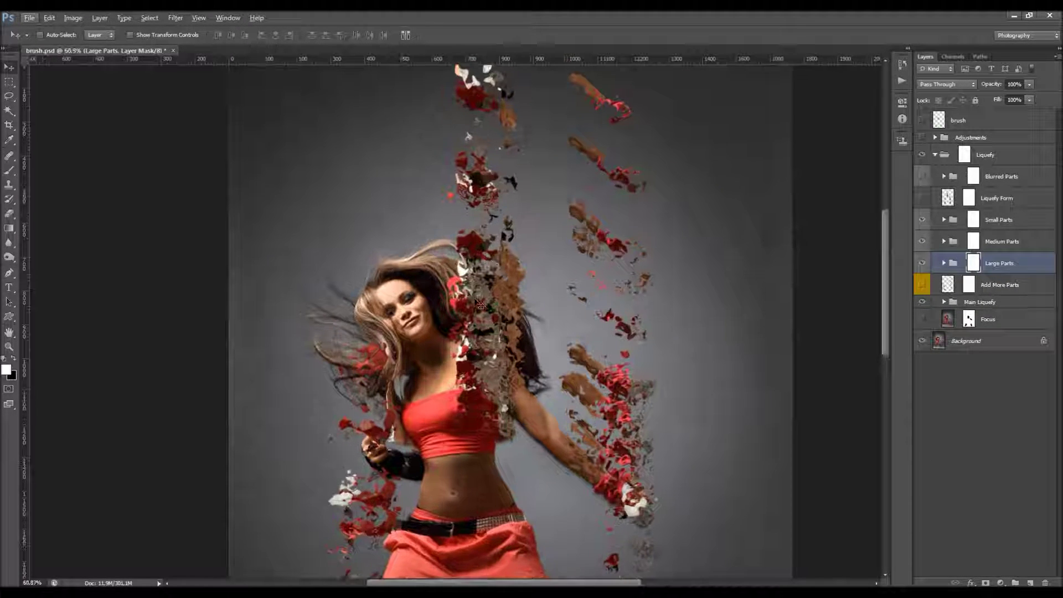
scroll(487, 271, "down", 2)
scroll(501, 443, "up", 2)
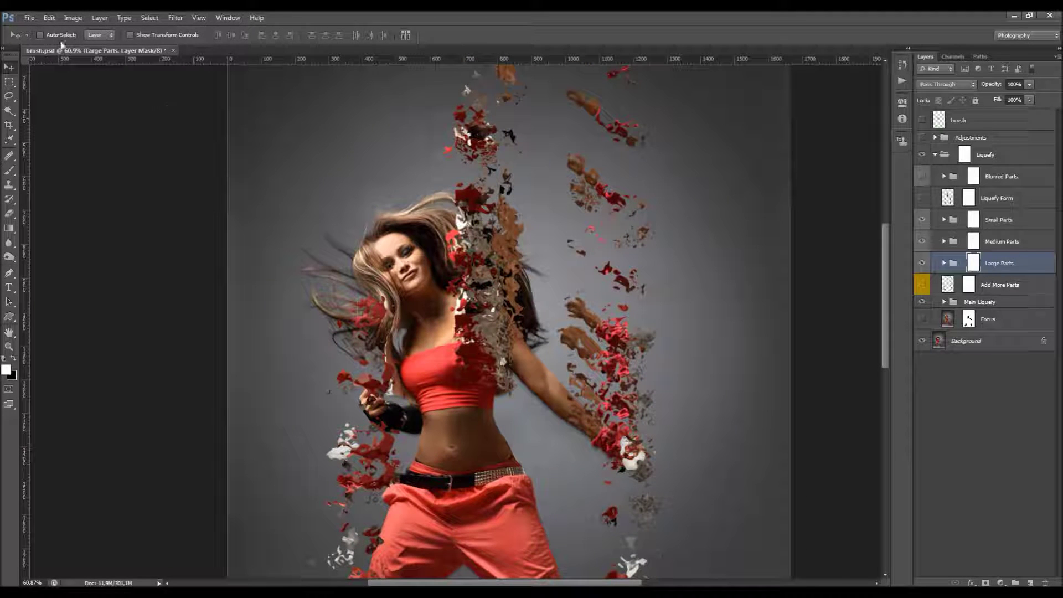
left_click(993, 287)
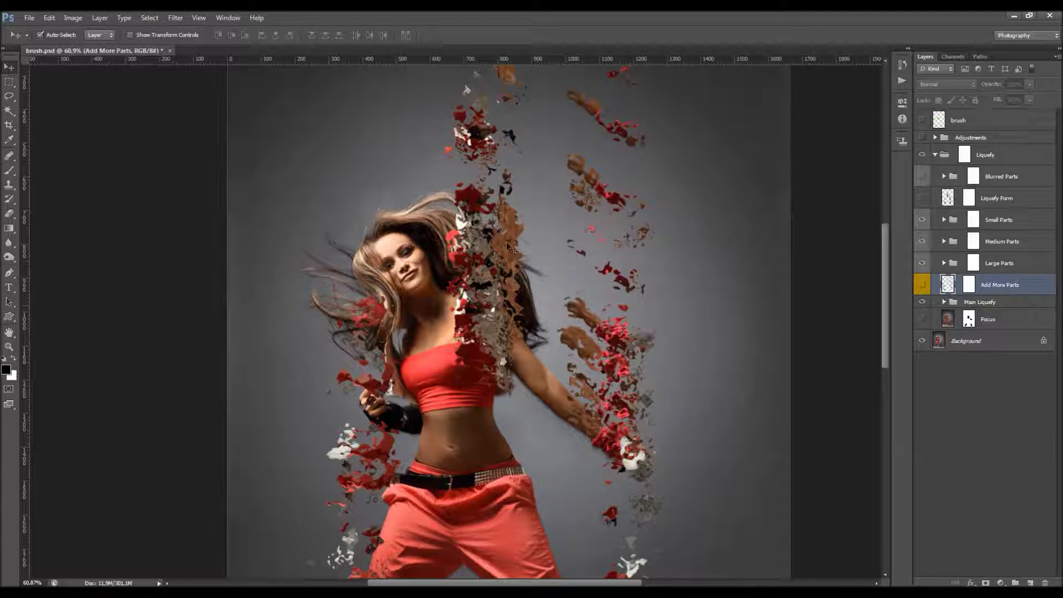
left_click_drag(472, 203, 457, 195)
left_click_drag(517, 225, 526, 223)
left_click_drag(512, 218, 524, 194)
left_click_drag(463, 254, 530, 256)
left_click_drag(469, 351, 520, 295)
left_click_drag(472, 266, 464, 264)
scroll(463, 264, "up", 3)
left_click_drag(509, 236, 513, 238)
scroll(562, 288, "down", 6)
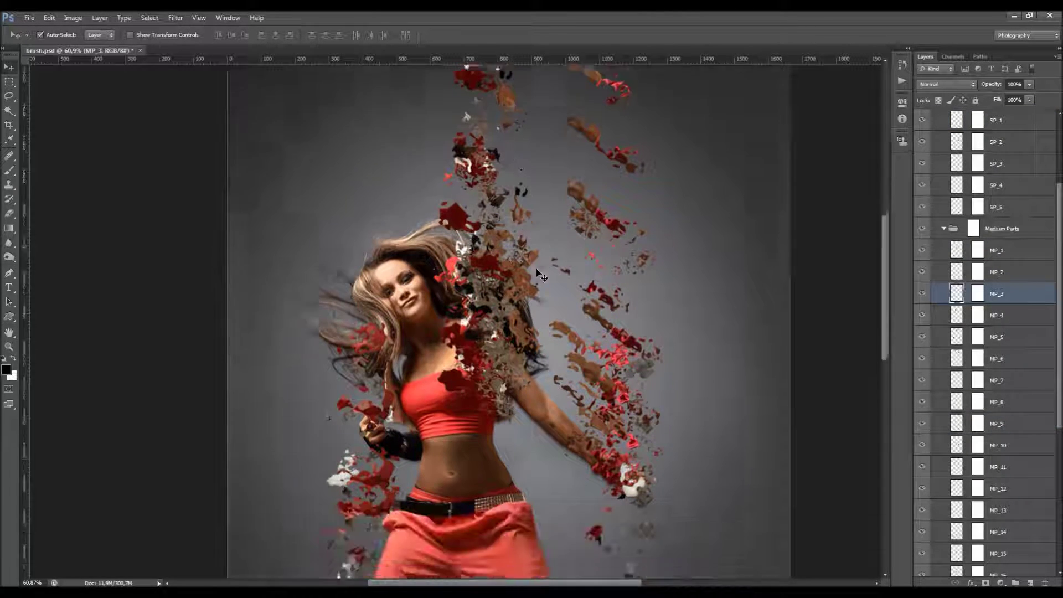
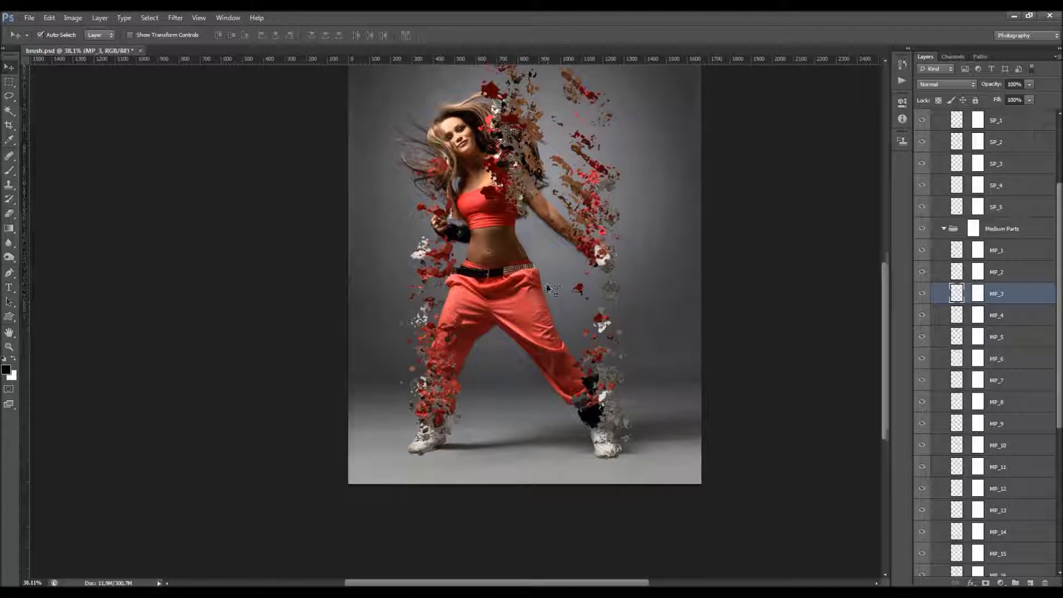
Collapse the Small Parts and Medium Parts groups so that only the group rows are listed within Liquefy.
scroll(950, 228, "up", 3)
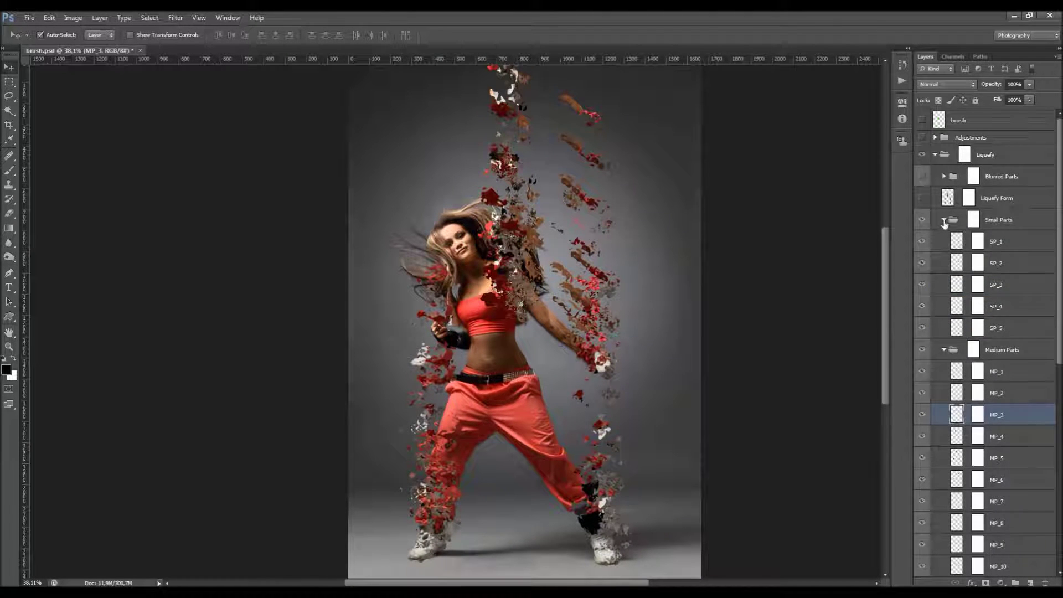
left_click(944, 219)
left_click(943, 241)
left_click(944, 263)
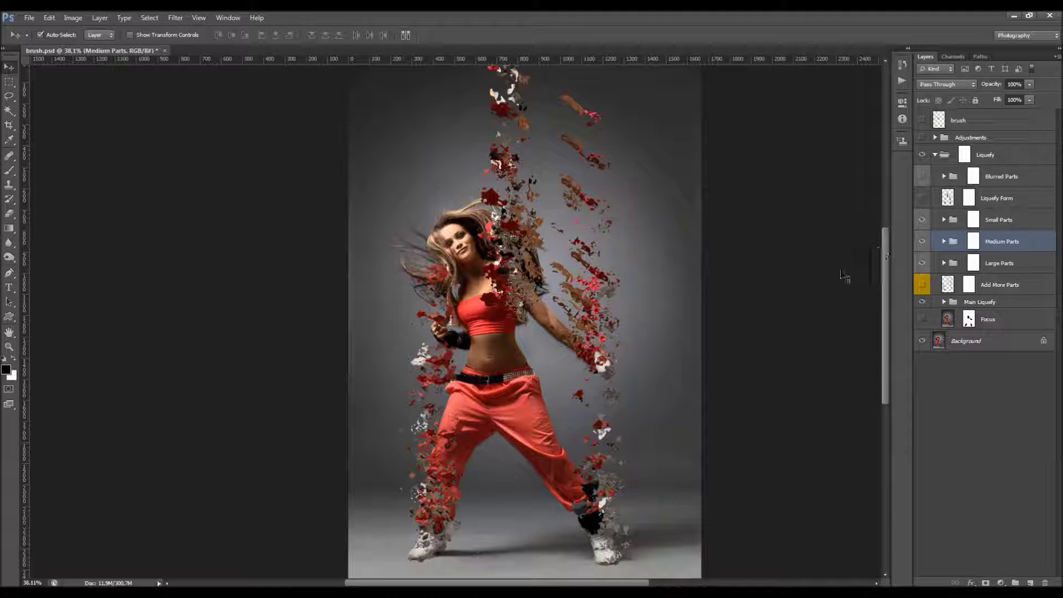
Select the Liquefy Form layer, toggle its visibility to compare, and leave it visible.
left_click(1019, 202)
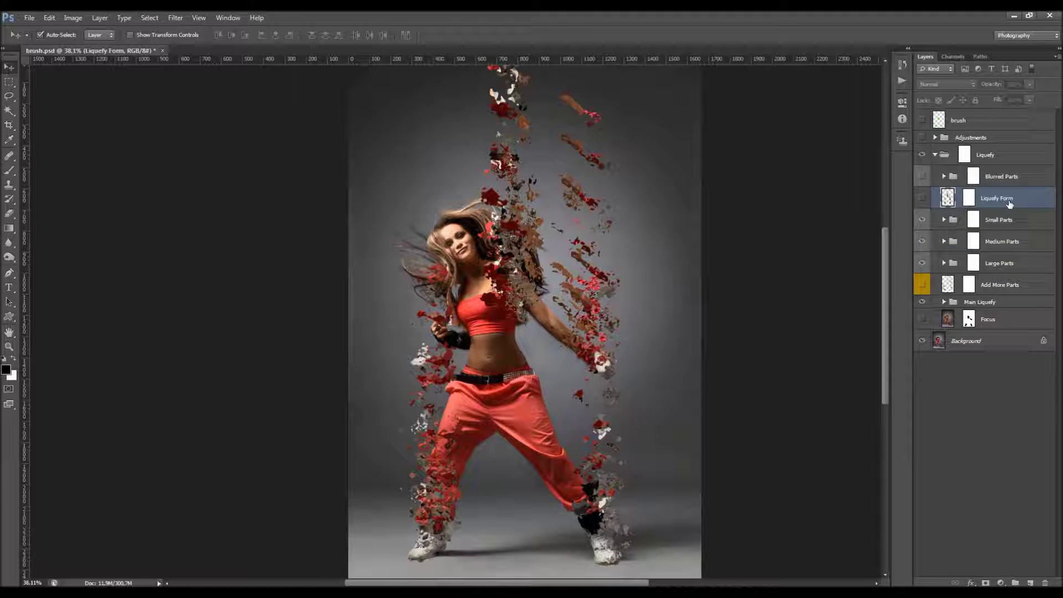
left_click(922, 199)
left_click(922, 200)
left_click(922, 199)
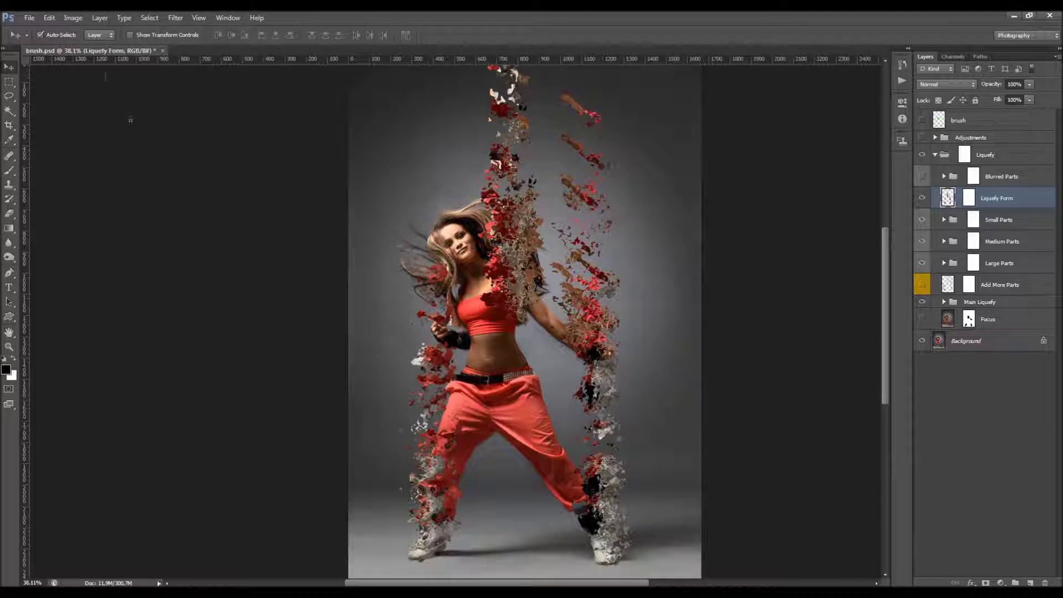
Turn off Auto-Select, try moving the Liquefy Form layer toward the left of the image, and undo the move.
left_click(926, 199)
left_click(925, 199)
left_click_drag(622, 252, 580, 244)
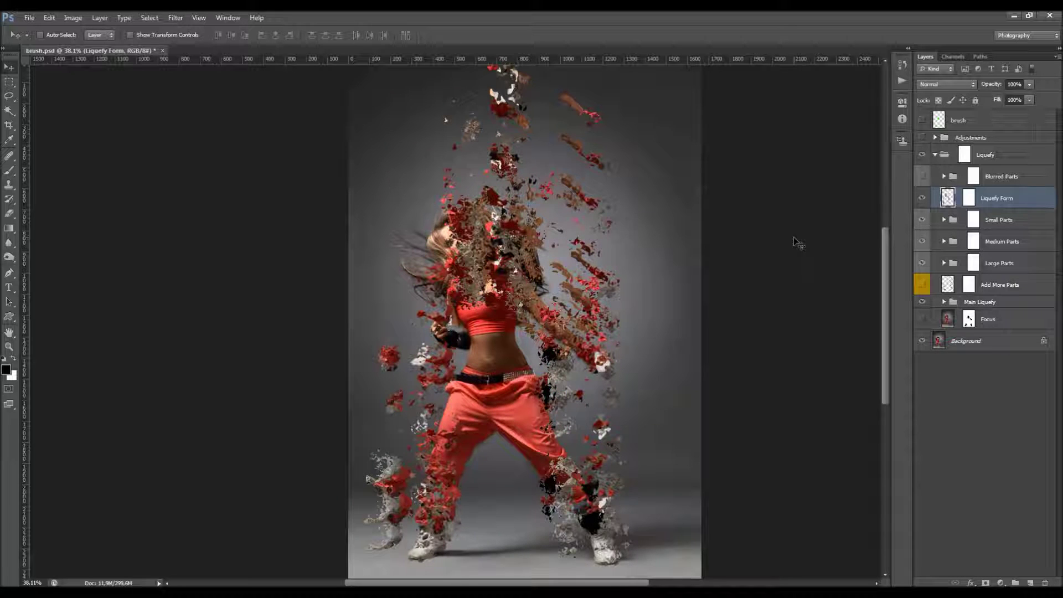
key("ctrl+z")
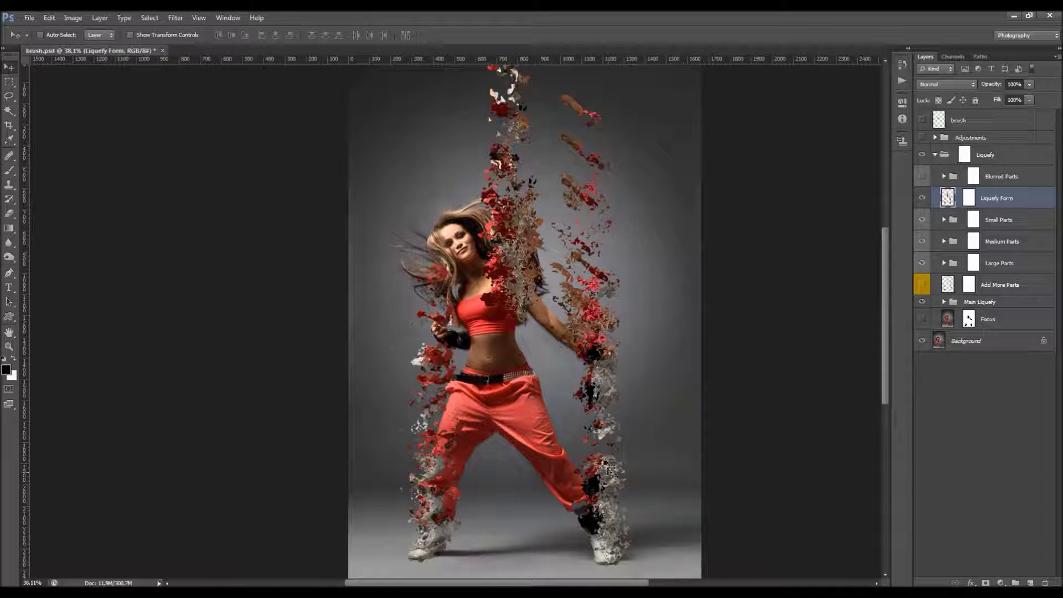
Examine the fragments over the whole figure and compare the image with the Liquefy Form layer hidden and shown.
scroll(617, 309, "down", 2)
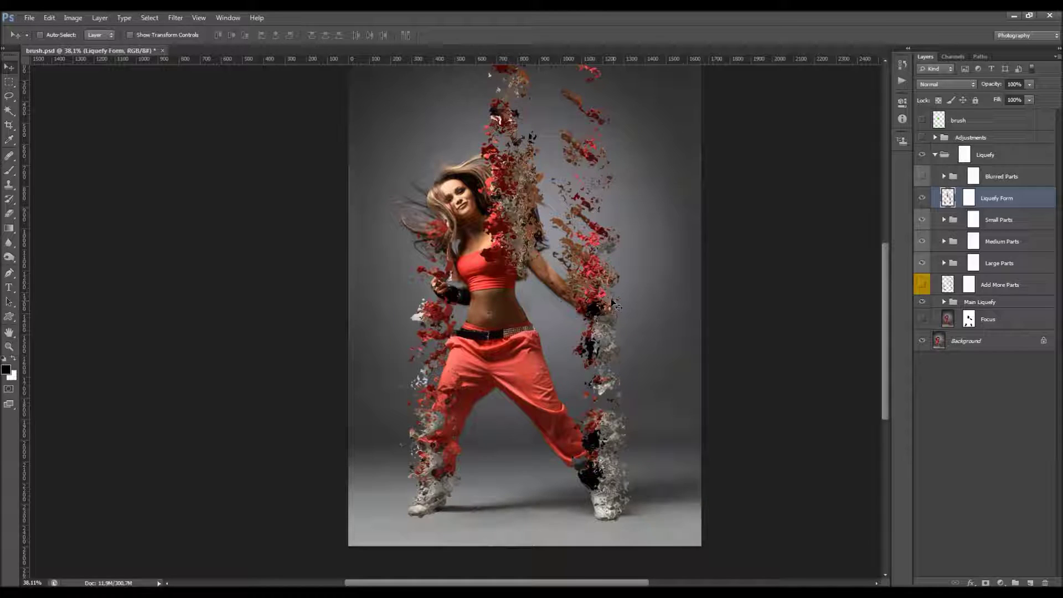
scroll(613, 303, "down", 2)
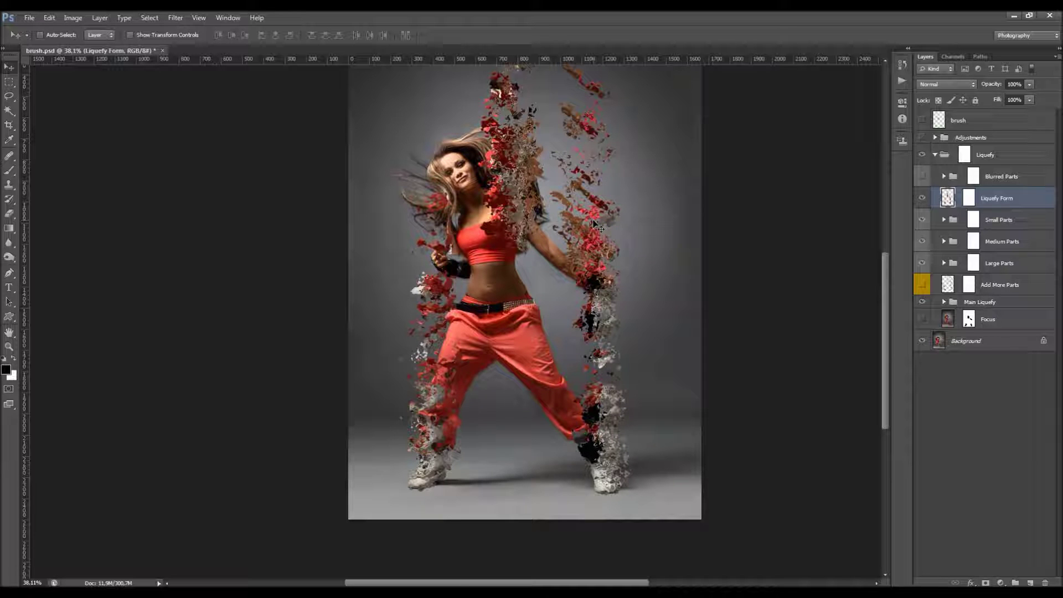
scroll(599, 231, "up", 6)
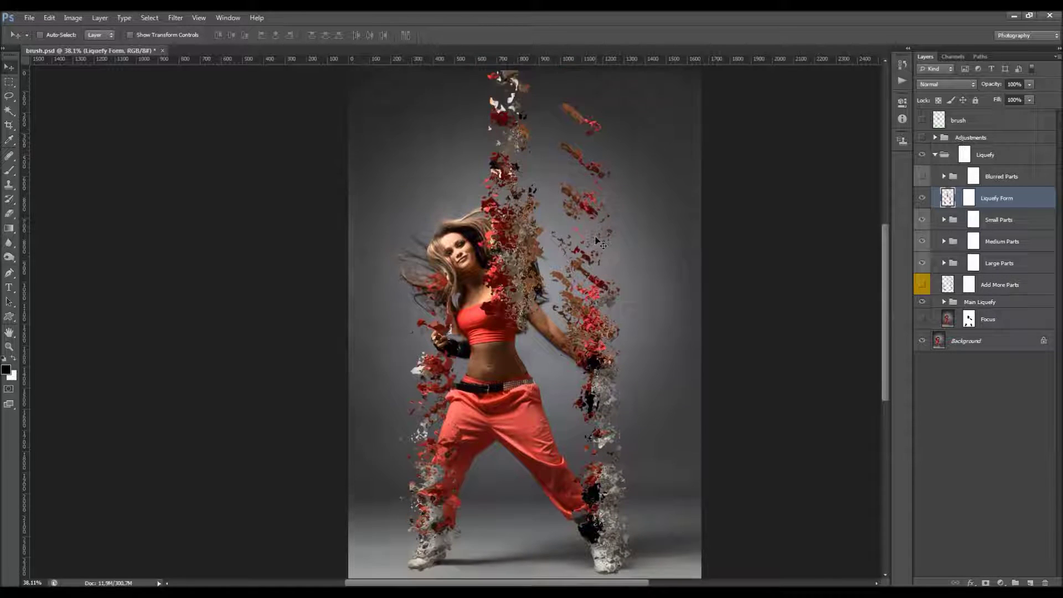
scroll(603, 246, "down", 2)
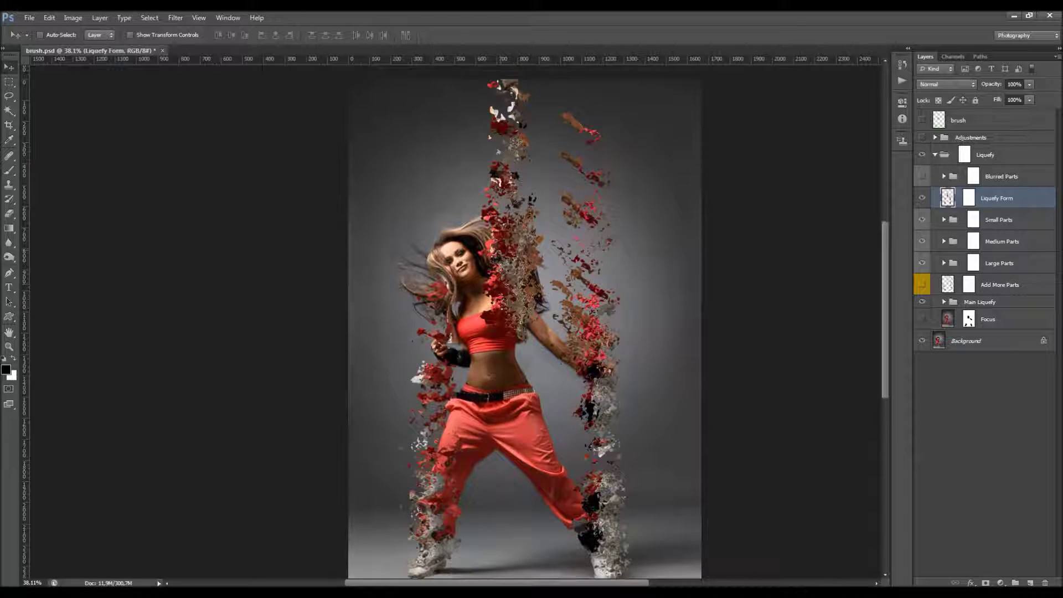
left_click(922, 202)
left_click(922, 202)
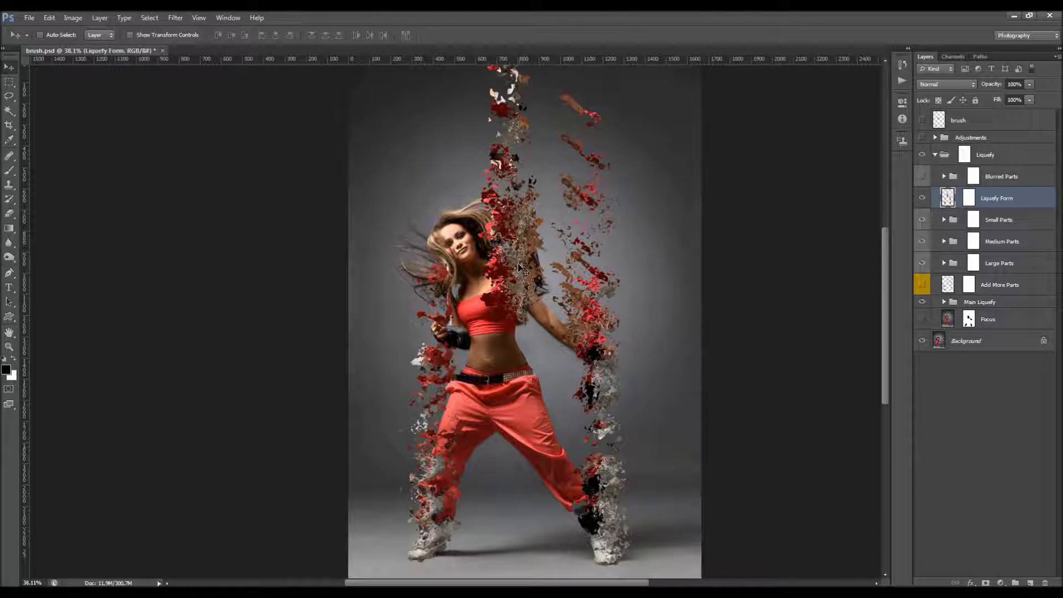
scroll(549, 265, "up", 4)
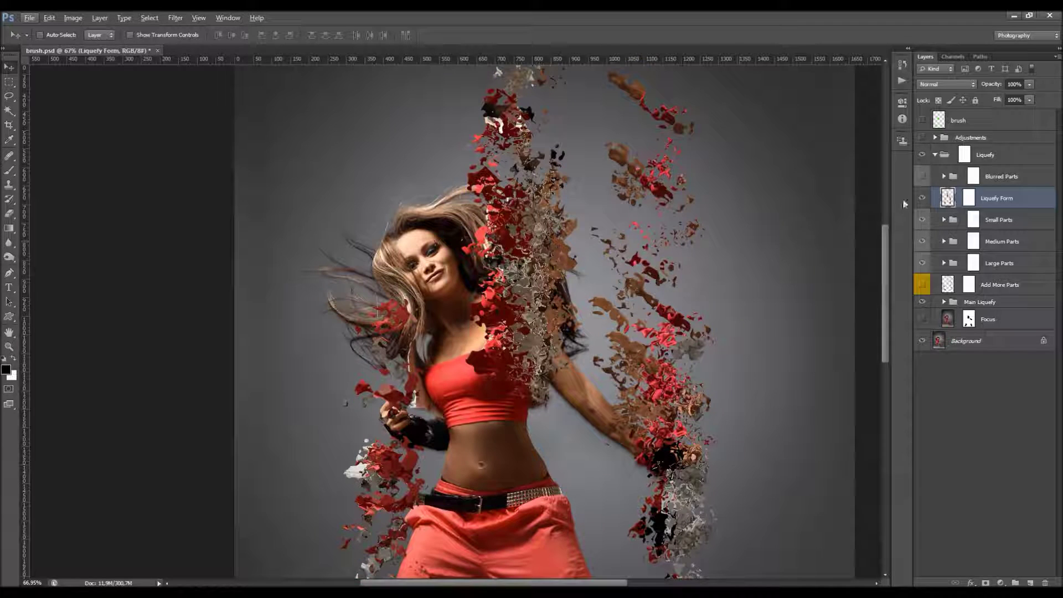
left_click(921, 198)
left_click(922, 198)
scroll(523, 326, "down", 5)
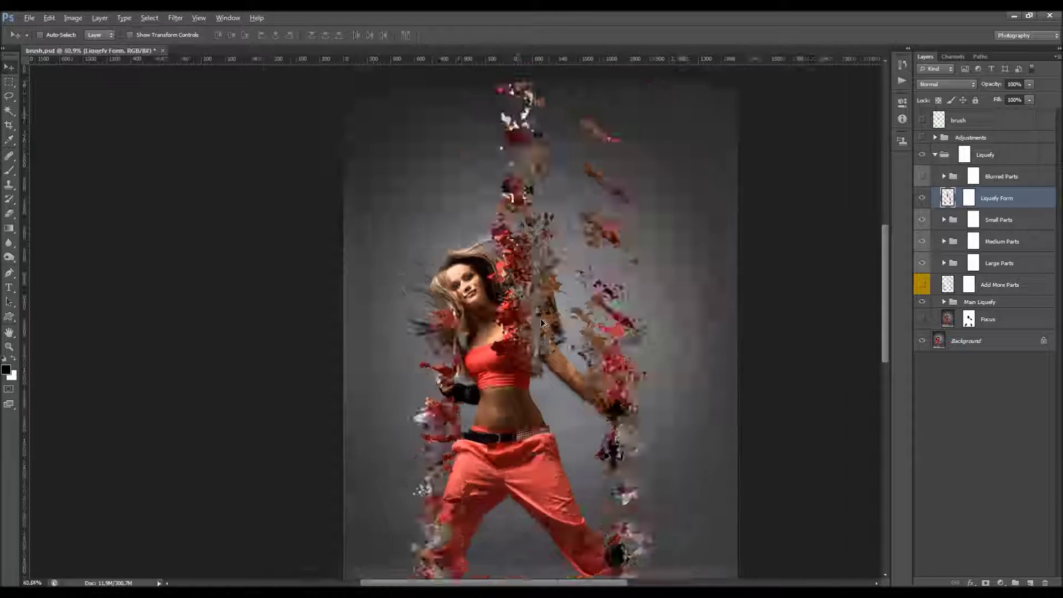
Make the Blurred Parts group visible, expand it, turn Auto-Select on for layers and select the BP_1 layer.
left_click(973, 175)
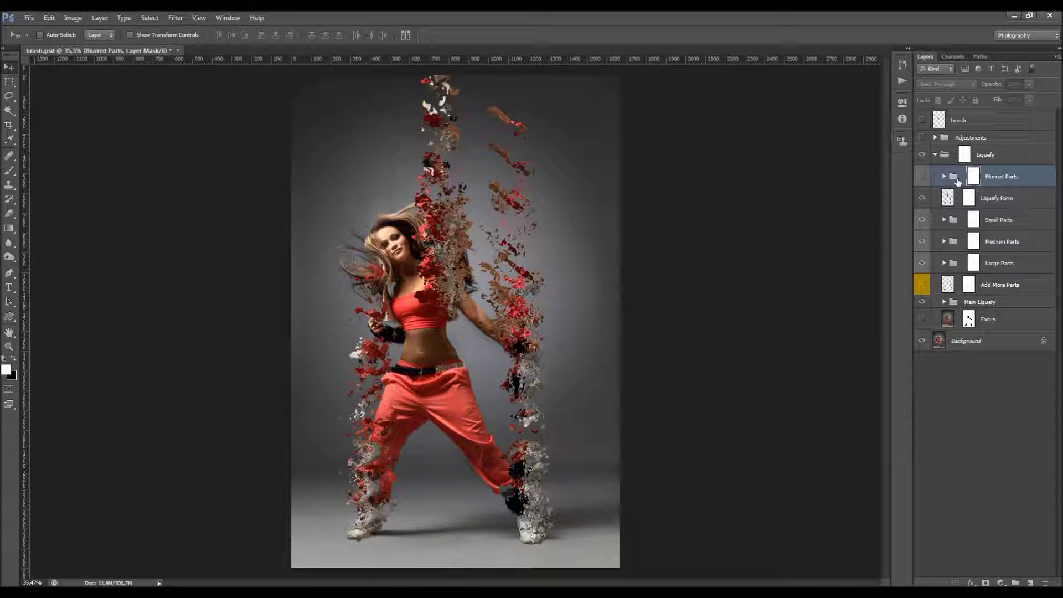
left_click(922, 176)
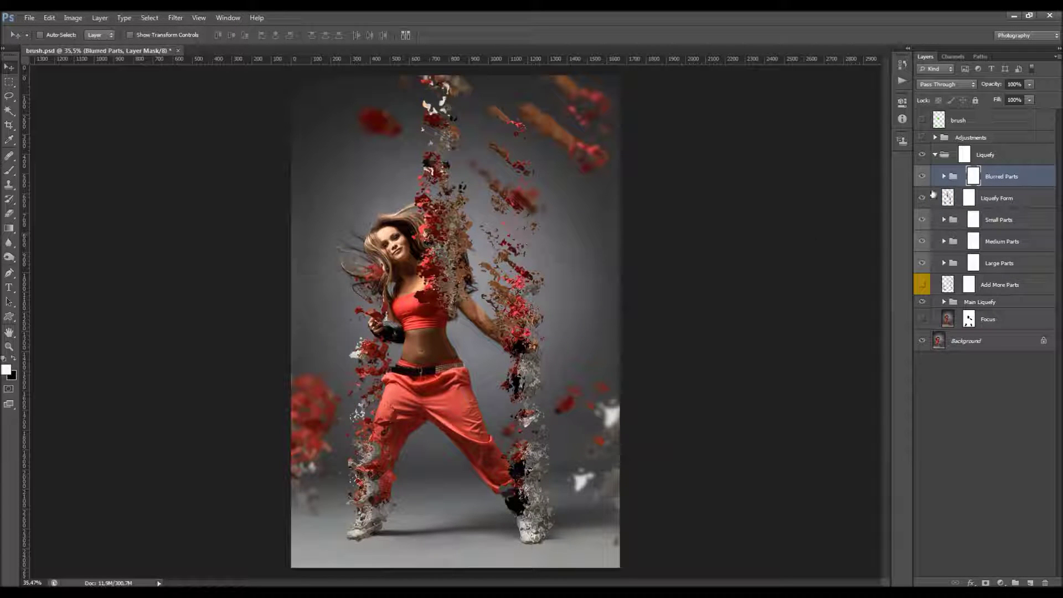
left_click(943, 176)
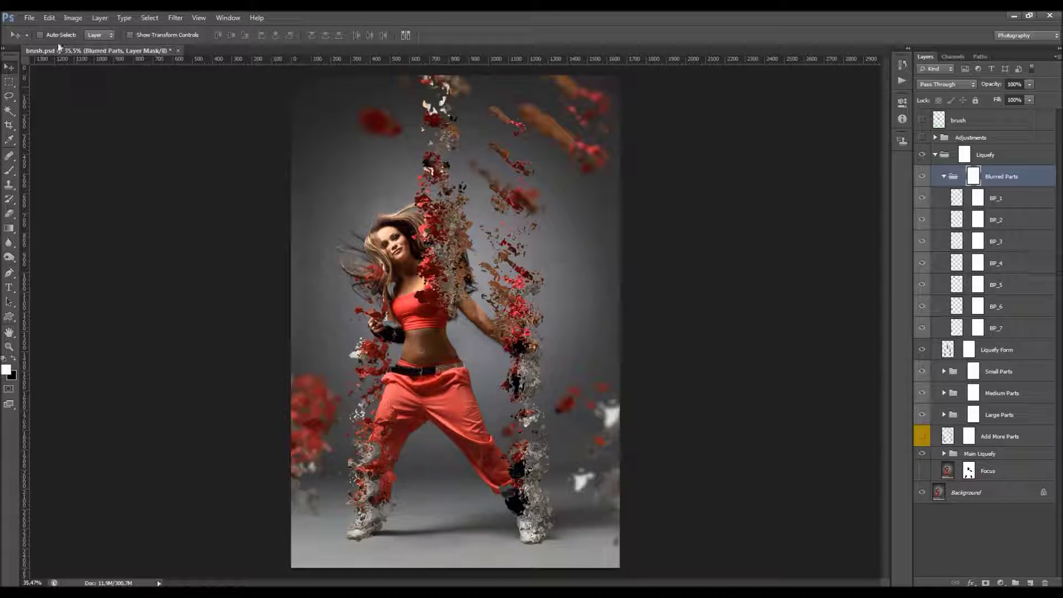
left_click(1006, 204)
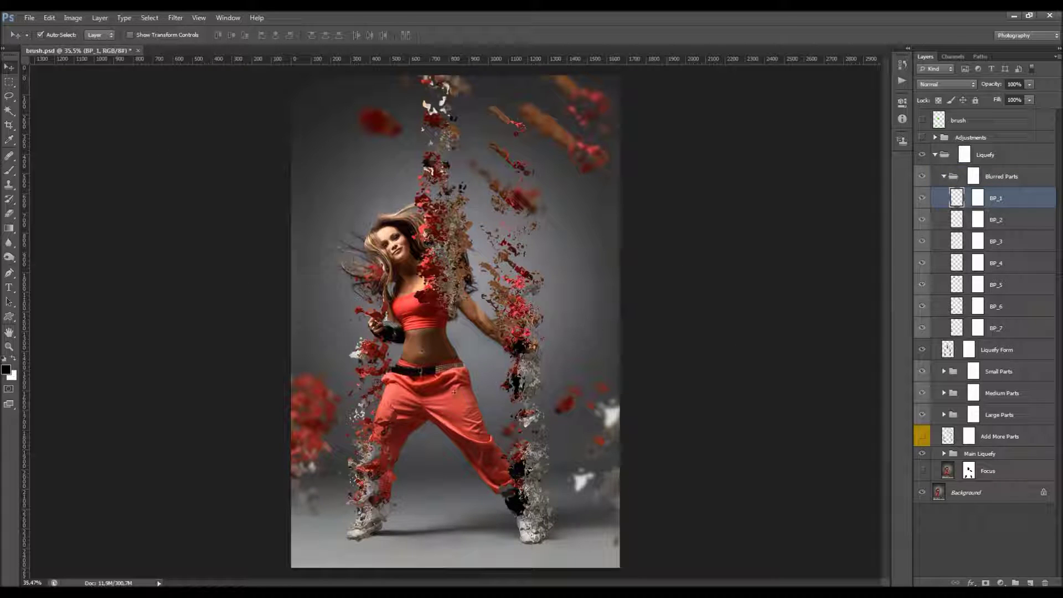
Reposition the individual blurred fragment layers around the dancer's head, arms and legs and along the image edges with the Move tool.
left_click_drag(314, 401, 330, 313)
left_click_drag(322, 444, 340, 228)
left_click_drag(297, 479, 310, 520)
left_click_drag(586, 401, 550, 403)
left_click_drag(608, 475, 551, 460)
left_click_drag(319, 331, 343, 384)
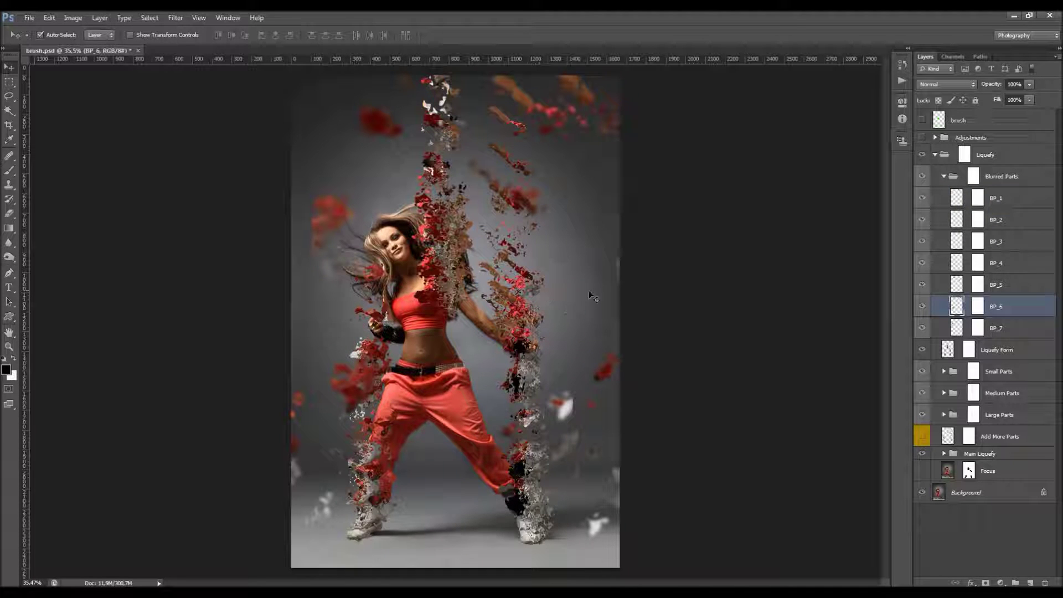
left_click_drag(626, 271, 545, 286)
left_click_drag(373, 123, 380, 210)
Paint black on the BP_5 layer mask with a 60 px brush to hide the red fragment's straight edge in the image's lower-left corner.
scroll(325, 532, "up", 2)
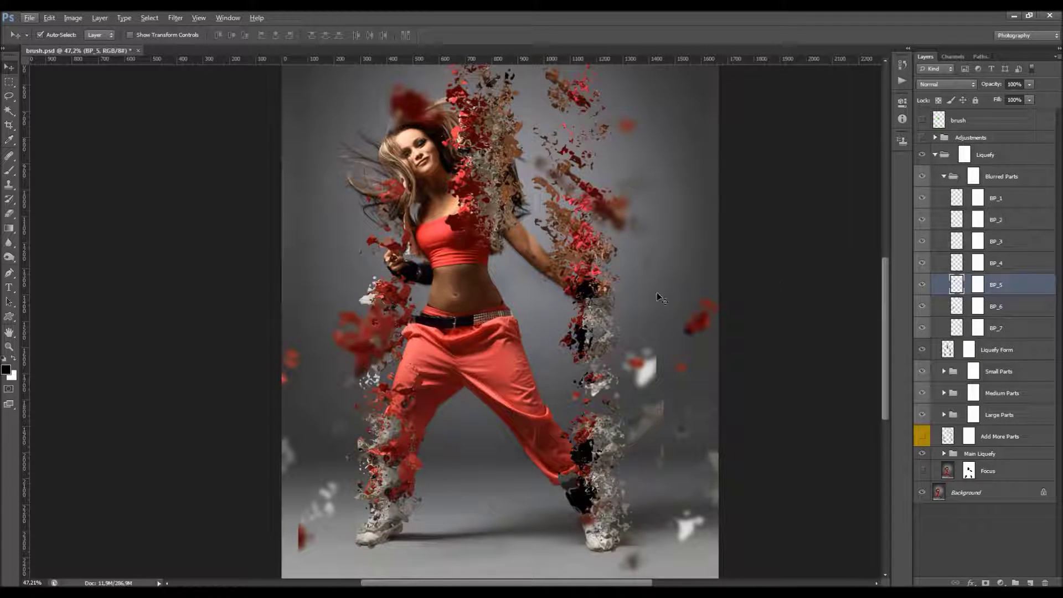
scroll(659, 297, "down", 3)
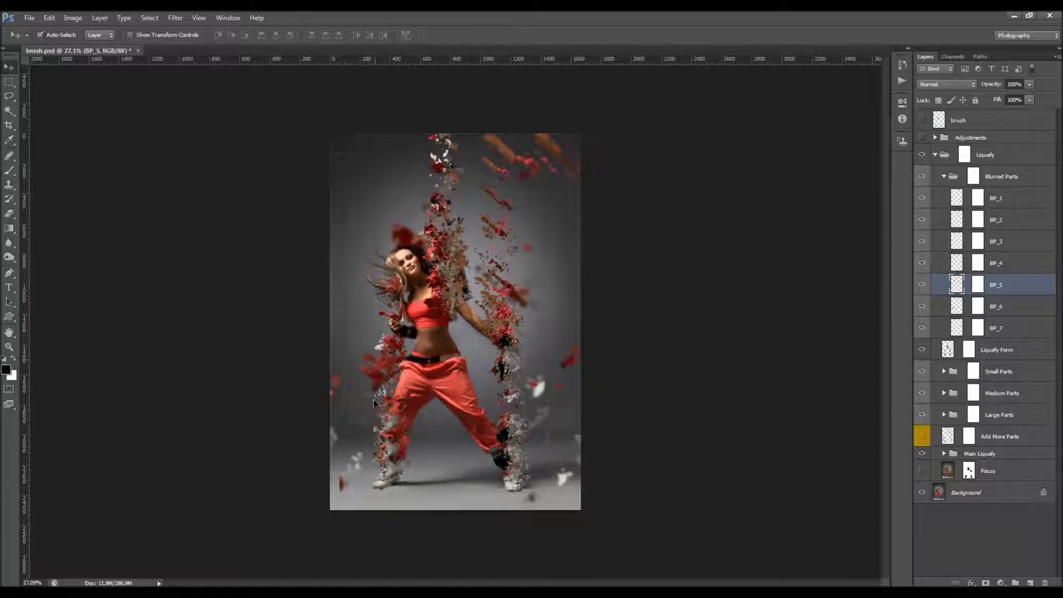
scroll(377, 391, "up", 2)
scroll(357, 393, "up", 4)
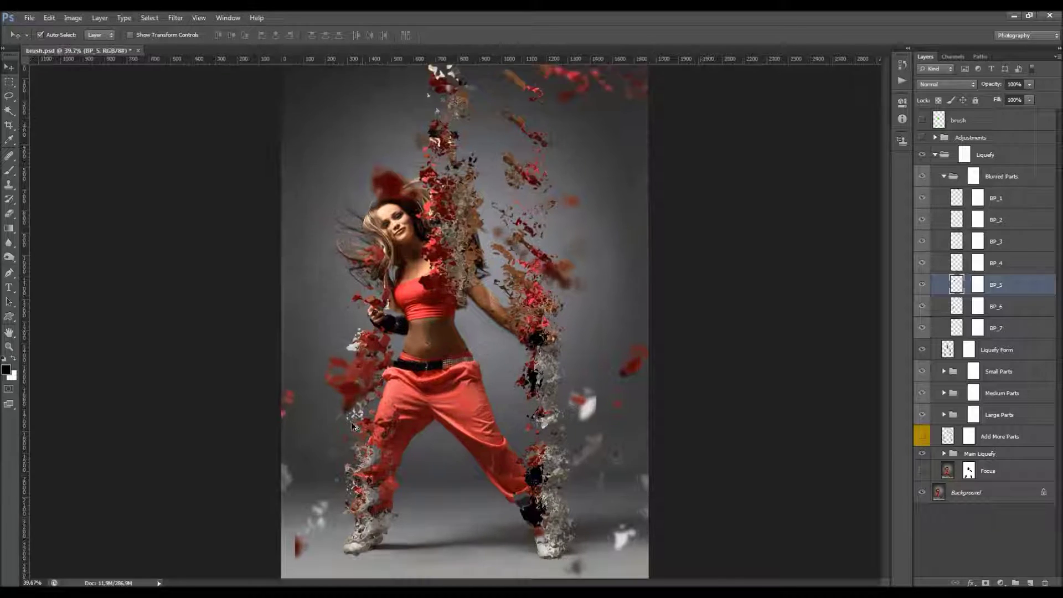
scroll(493, 166, "down", 5)
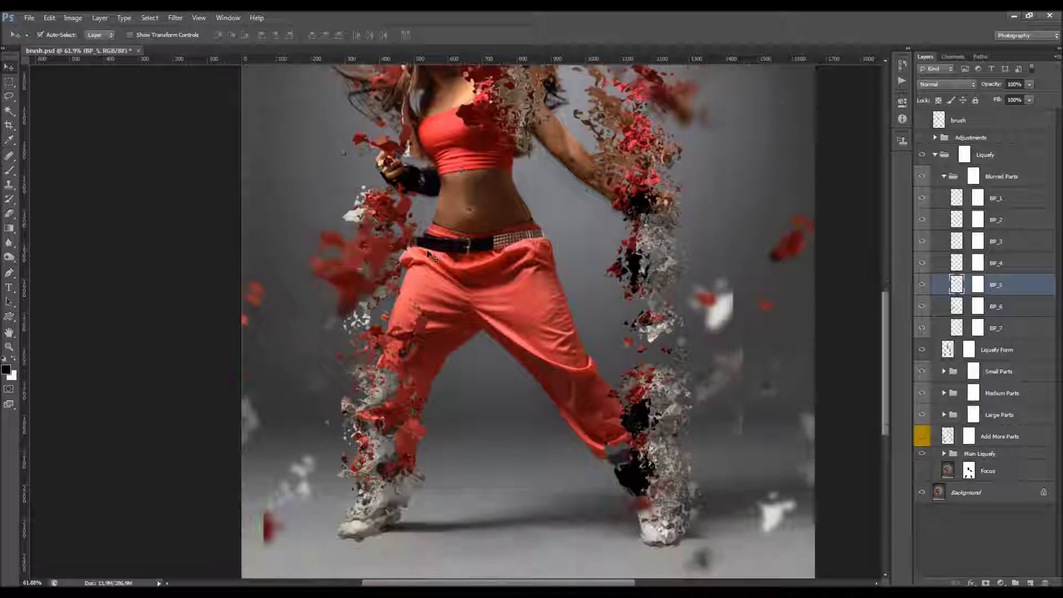
scroll(529, 298, "down", 1)
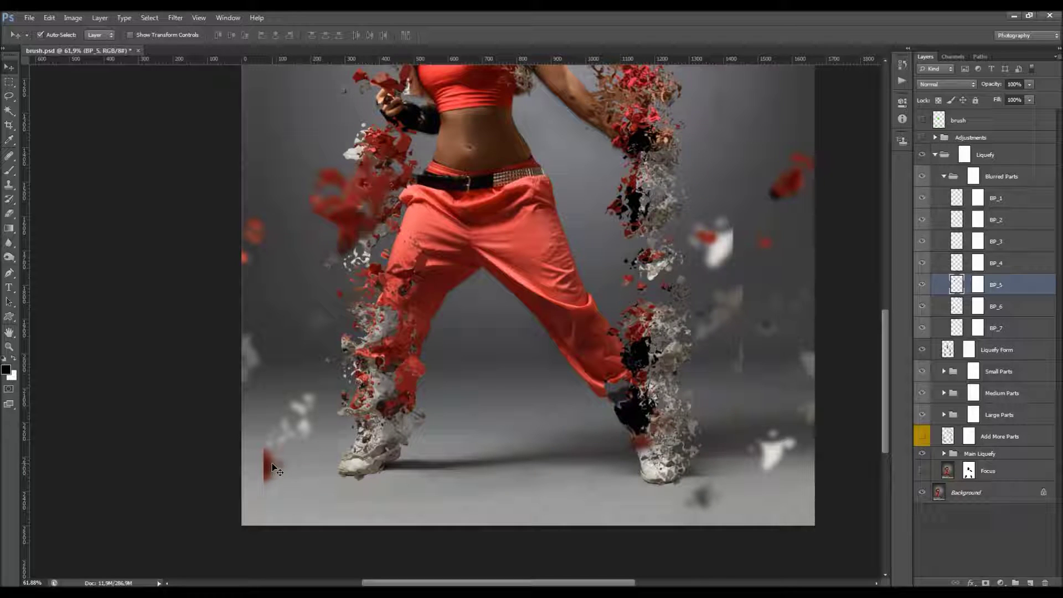
left_click(976, 284)
key("x")
key("b")
right_click(356, 330)
left_click_drag(395, 354, 404, 361)
key("Return")
left_click(15, 358)
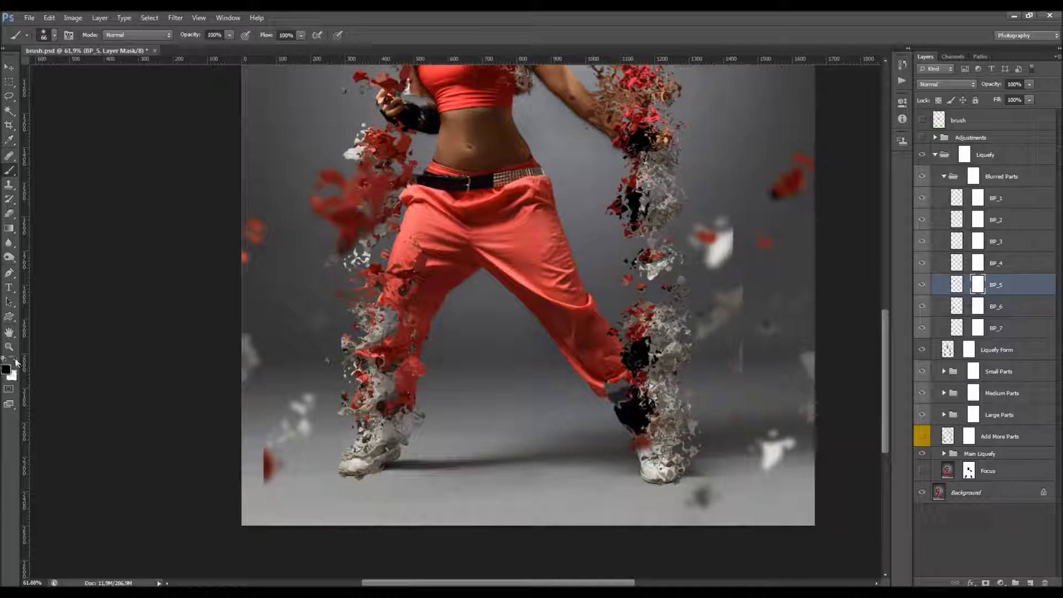
key("bracketright")
key("bracketright")
left_click_drag(260, 436, 258, 481)
scroll(812, 354, "up", 1)
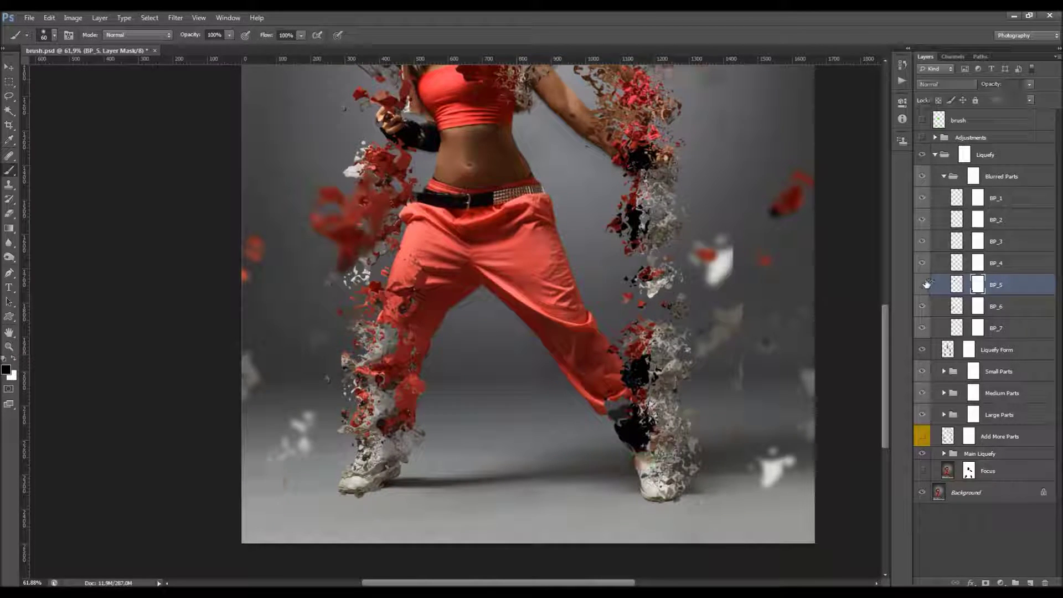
scroll(794, 270, "up", 3)
scroll(794, 270, "right", 4)
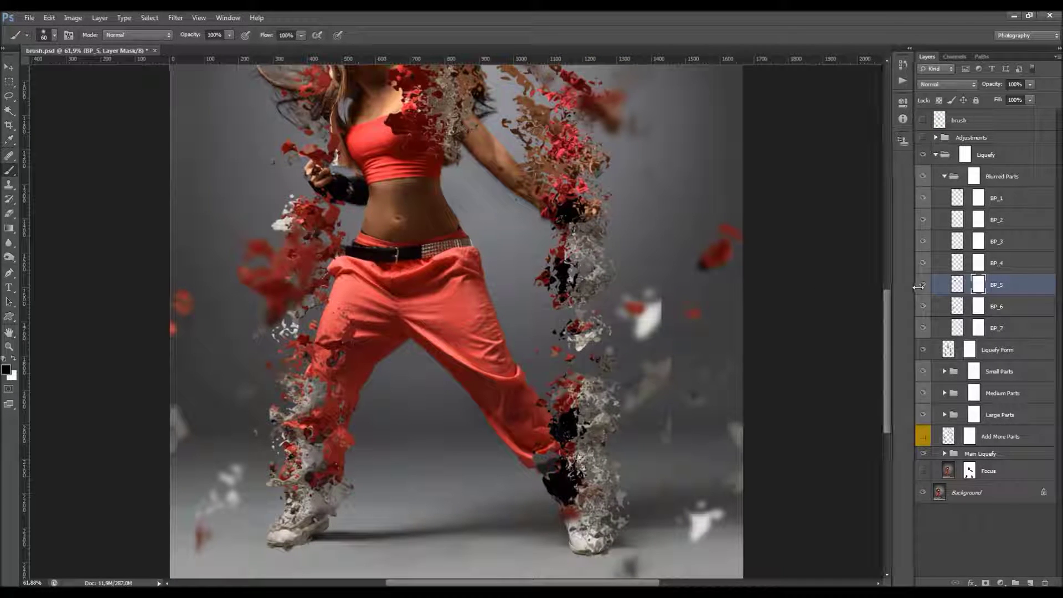
Find the layer of the white blurred fragment beside the dancer and brush away its straight edge on the BP_3 layer mask.
scroll(520, 300, "down", 2)
key("v")
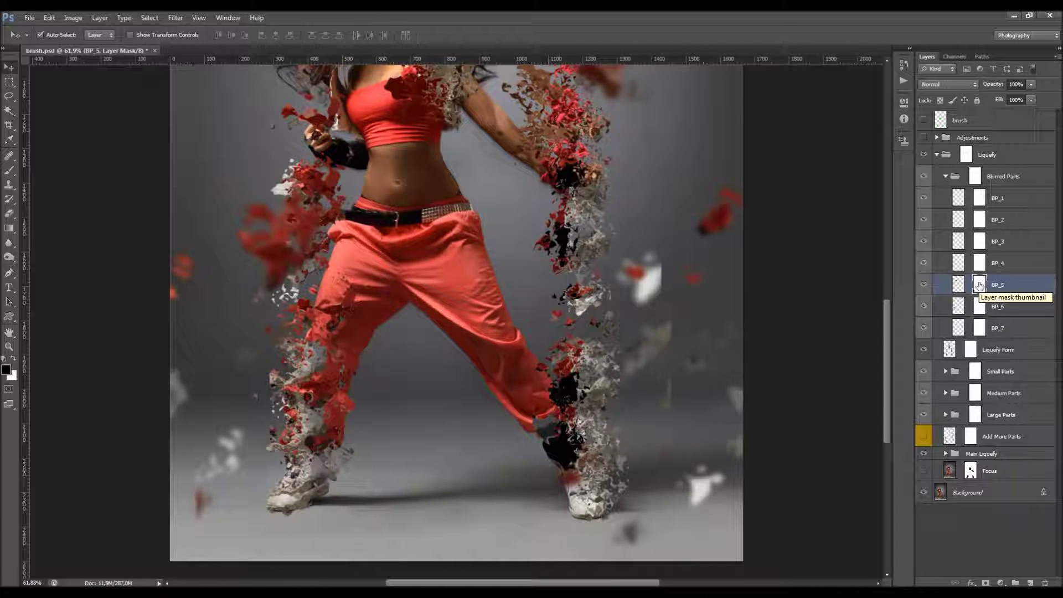
left_click(958, 285)
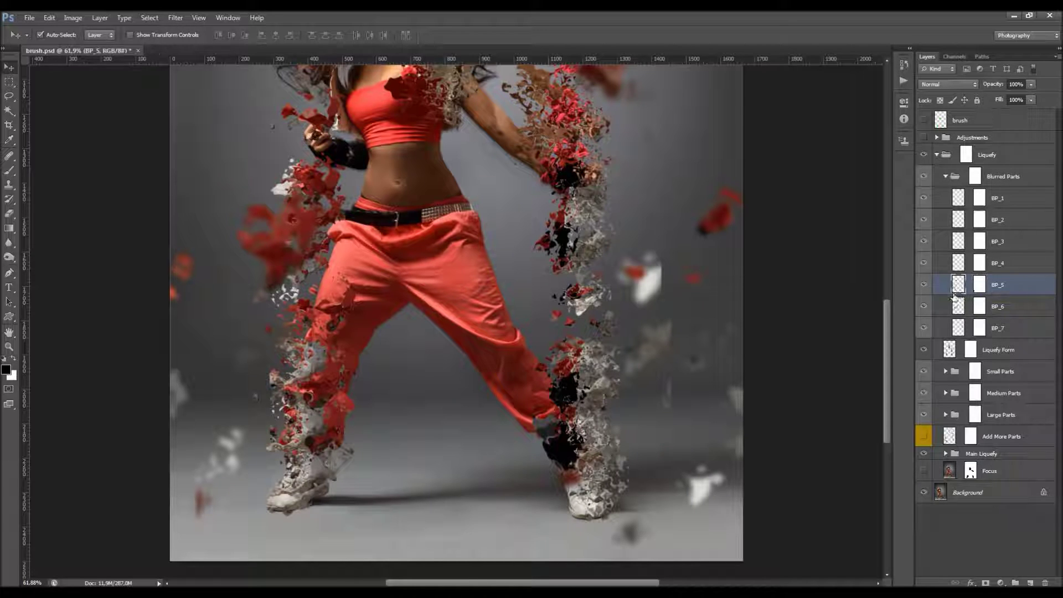
left_click(957, 306)
scroll(955, 277, "down", 2)
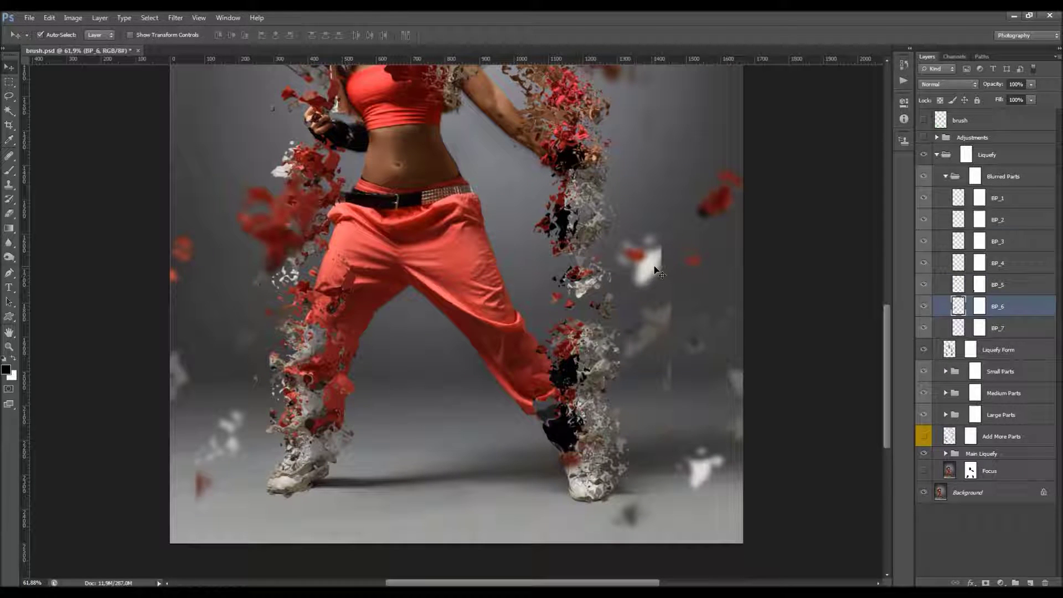
left_click(947, 240)
left_click(980, 241)
key("b")
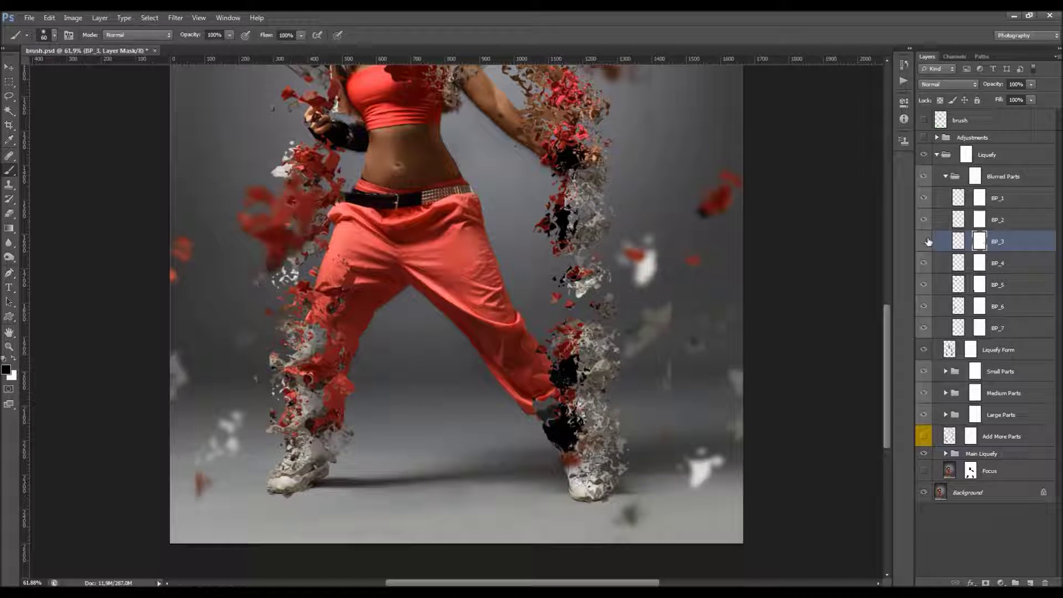
Find the layer of the grey blurred fragment beside the dancer's legs and brush away its straight edge on the BP_1 layer mask.
scroll(641, 236, "up", 5)
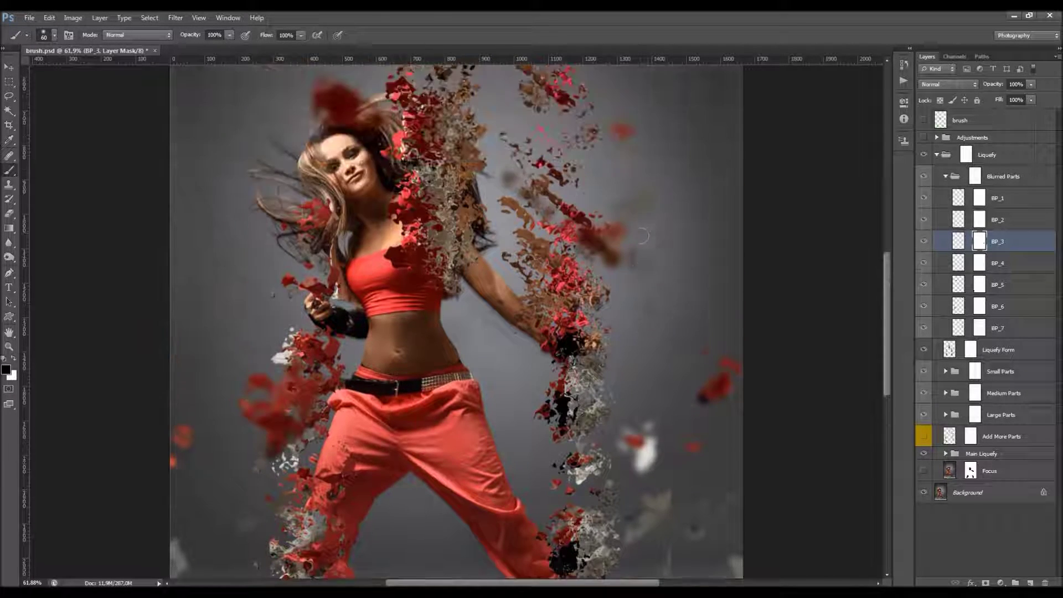
scroll(641, 236, "down", 5)
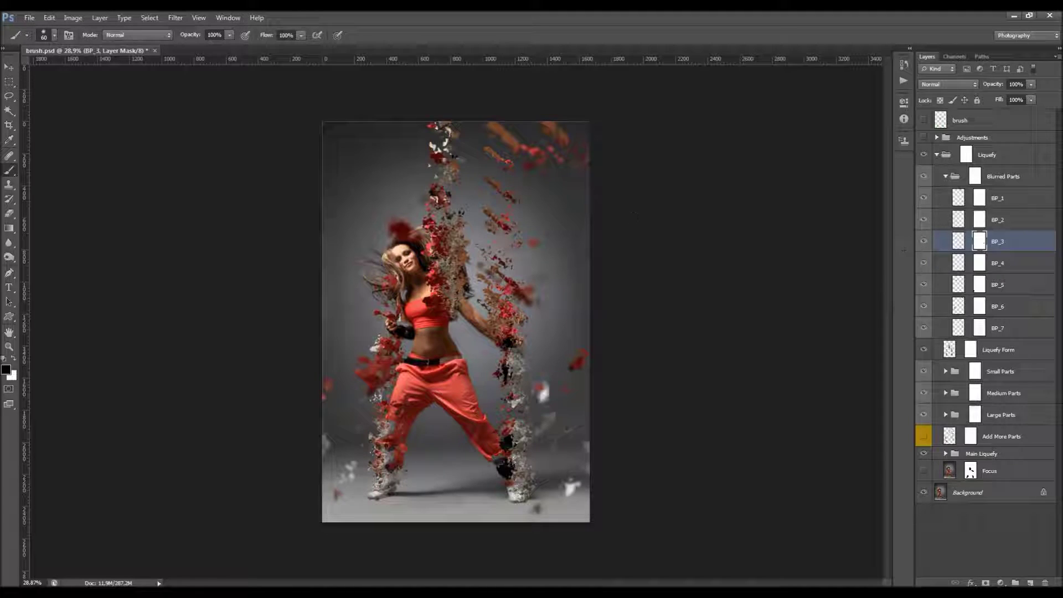
scroll(444, 397, "up", 4)
scroll(444, 398, "down", 2)
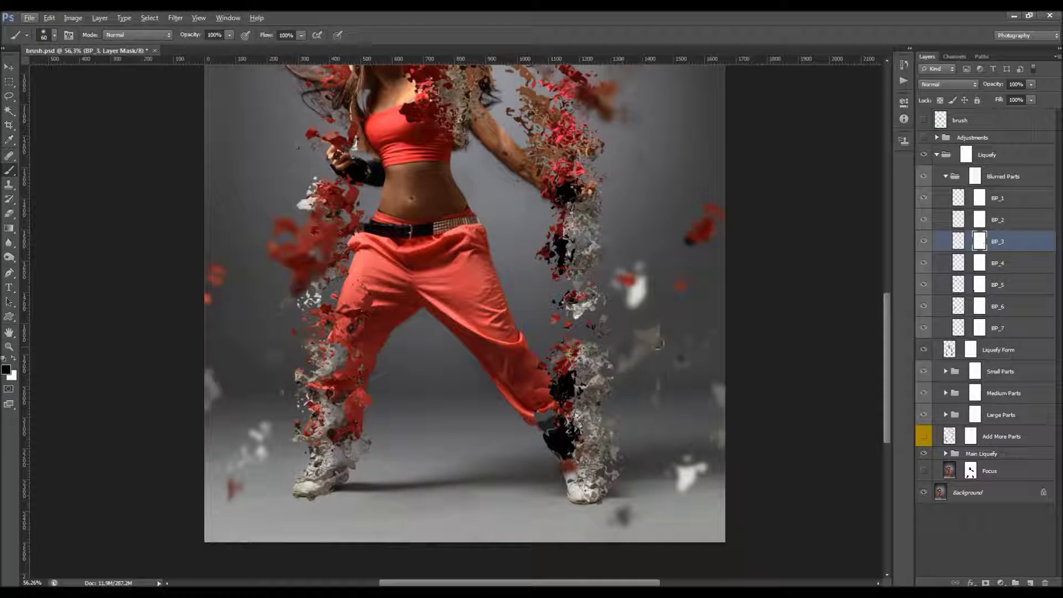
key("v")
left_click(958, 241)
key("b")
key("v")
left_click(652, 333)
left_click(979, 198)
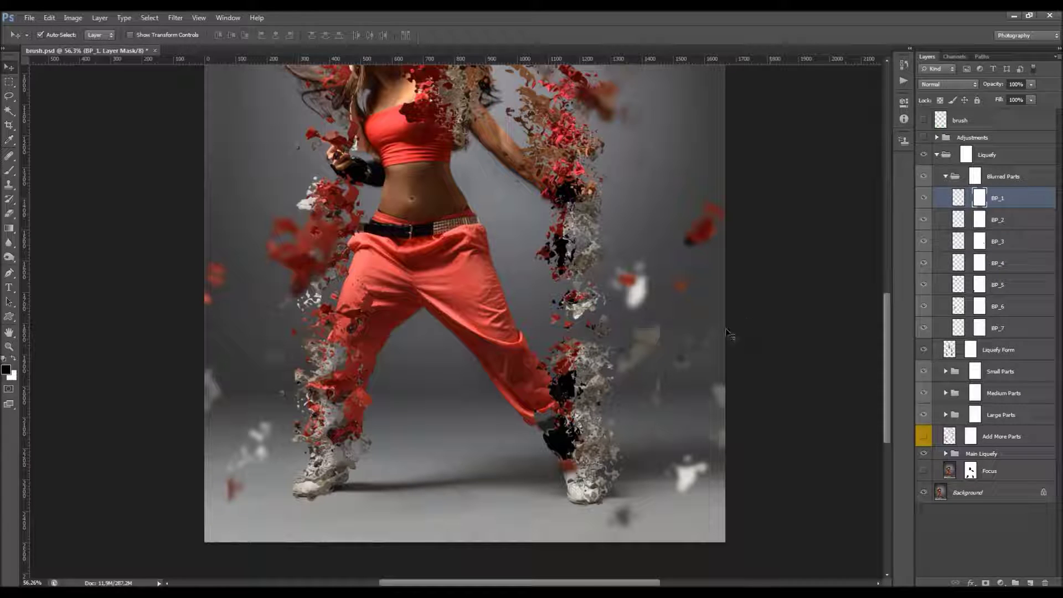
key("b")
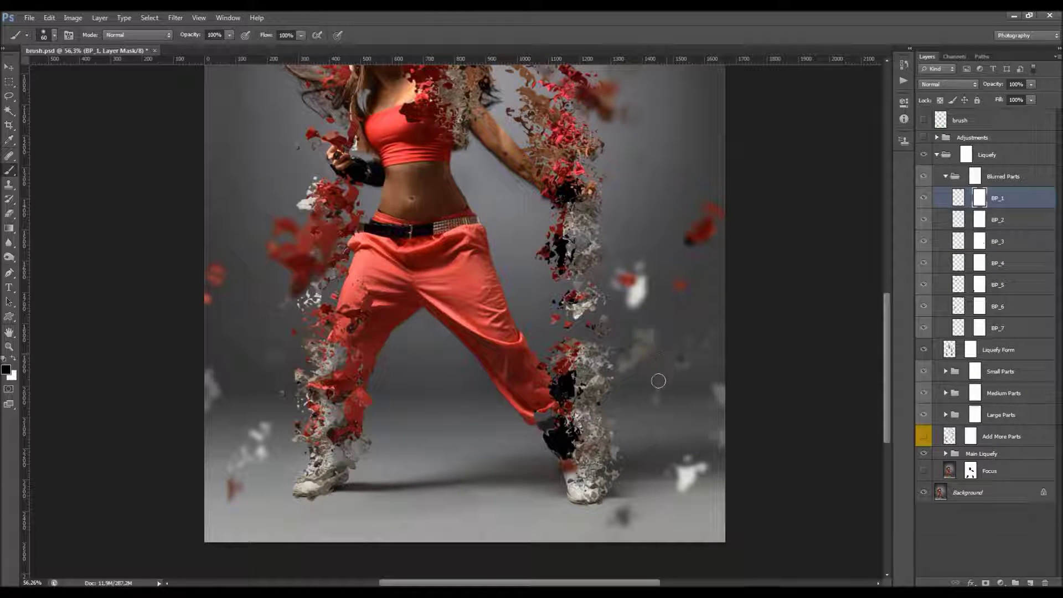
Paint black on the BP_6 layer mask to clean up the blurred part's hard edge beside the dancer's legs.
scroll(273, 367, "up", 2)
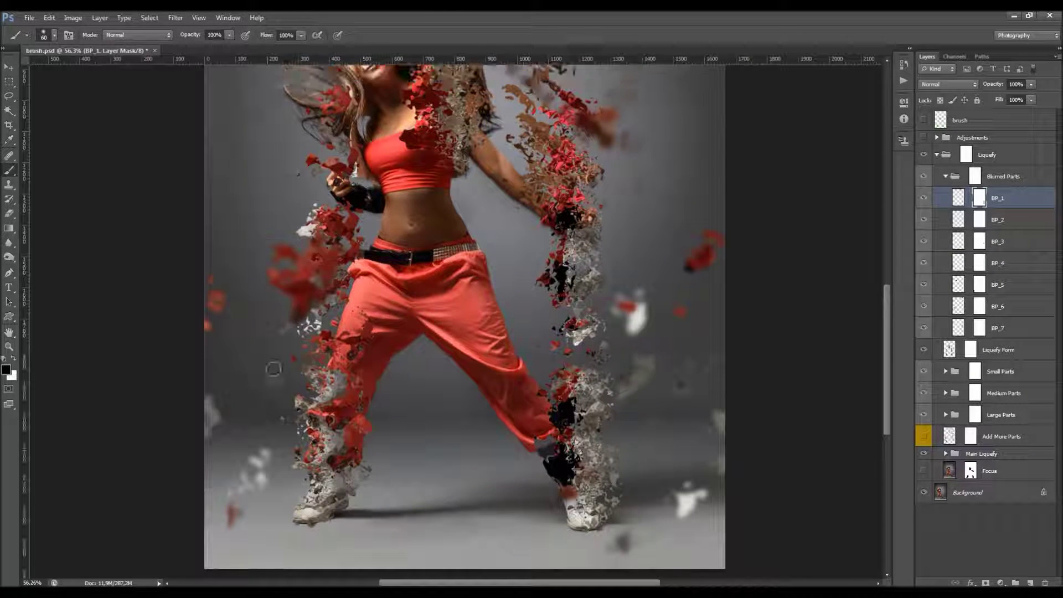
key("v")
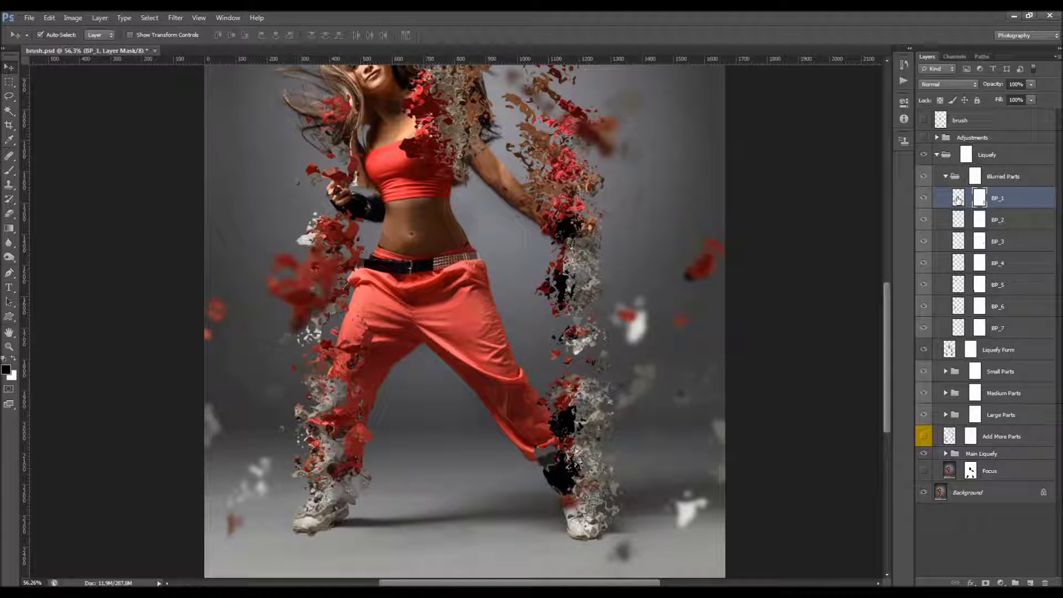
left_click(978, 306)
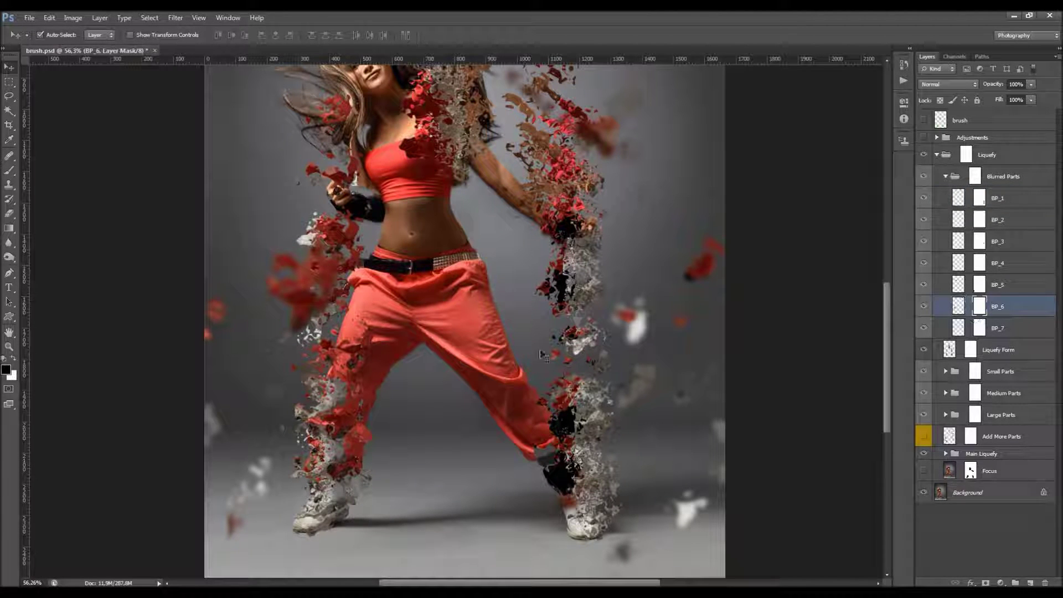
key("b")
scroll(223, 476, "down", 2)
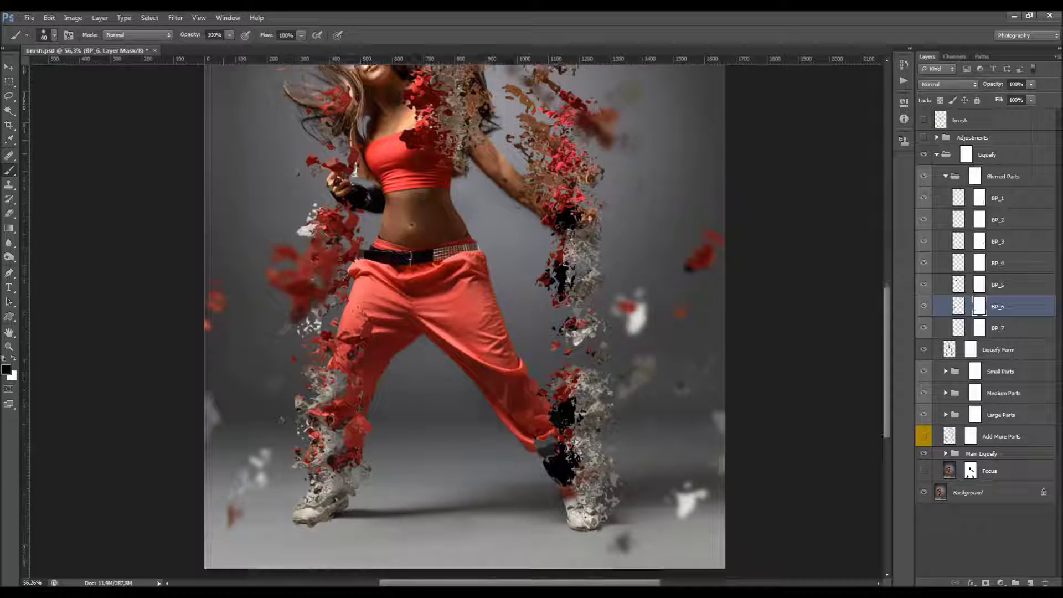
scroll(230, 476, "down", 2)
key("v")
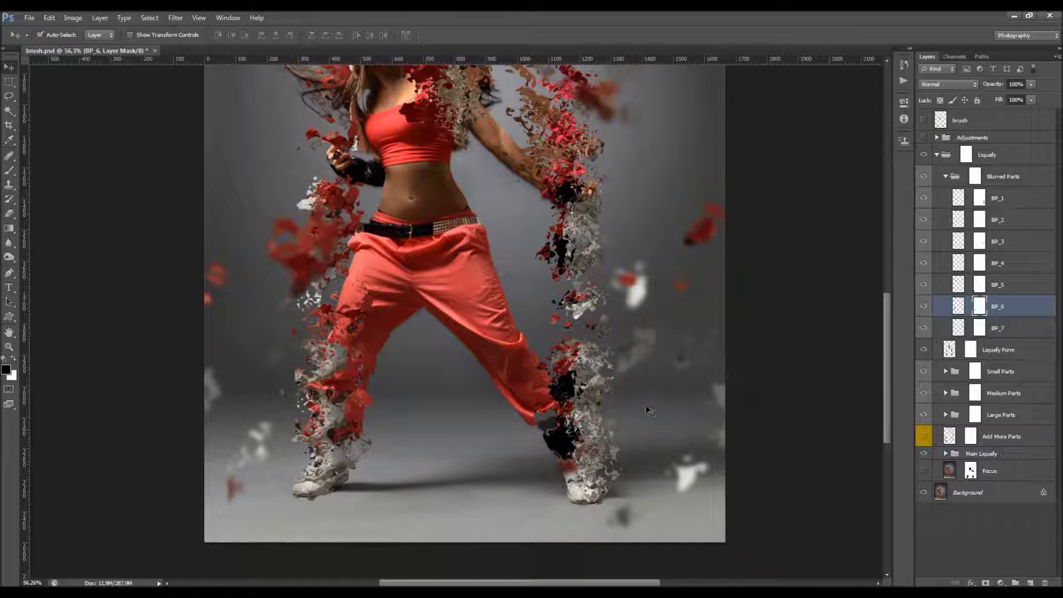
Find the layer of the white blurred fragment in the image's lower-left area and brush away its hard edge on the BP_2 layer mask.
left_click(926, 308)
left_click(927, 308)
left_click(961, 308)
left_click(229, 467)
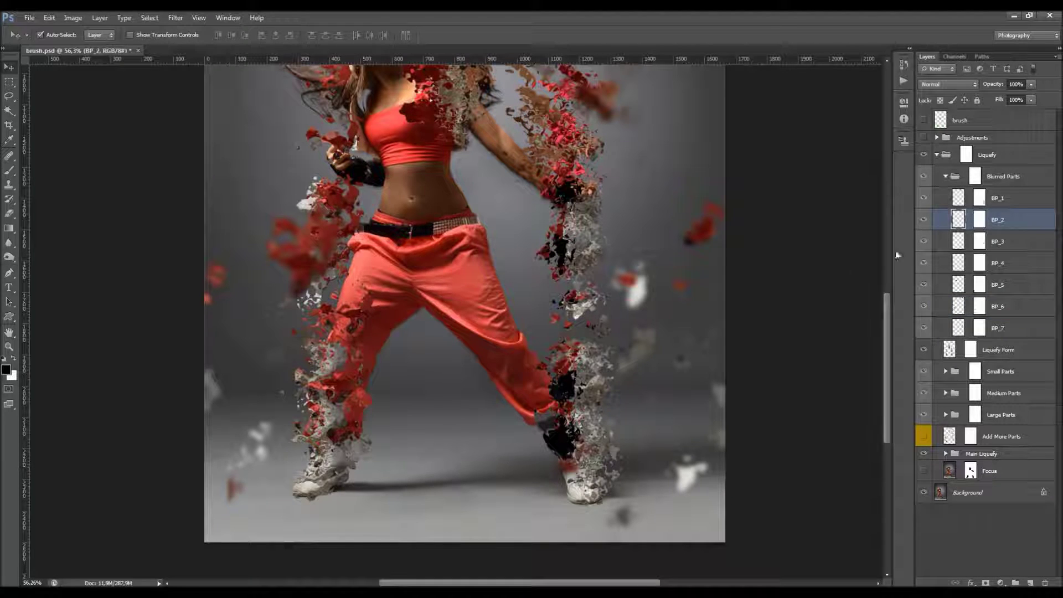
left_click(979, 219)
key("b")
left_click_drag(225, 474, 233, 487)
scroll(514, 348, "down", 4)
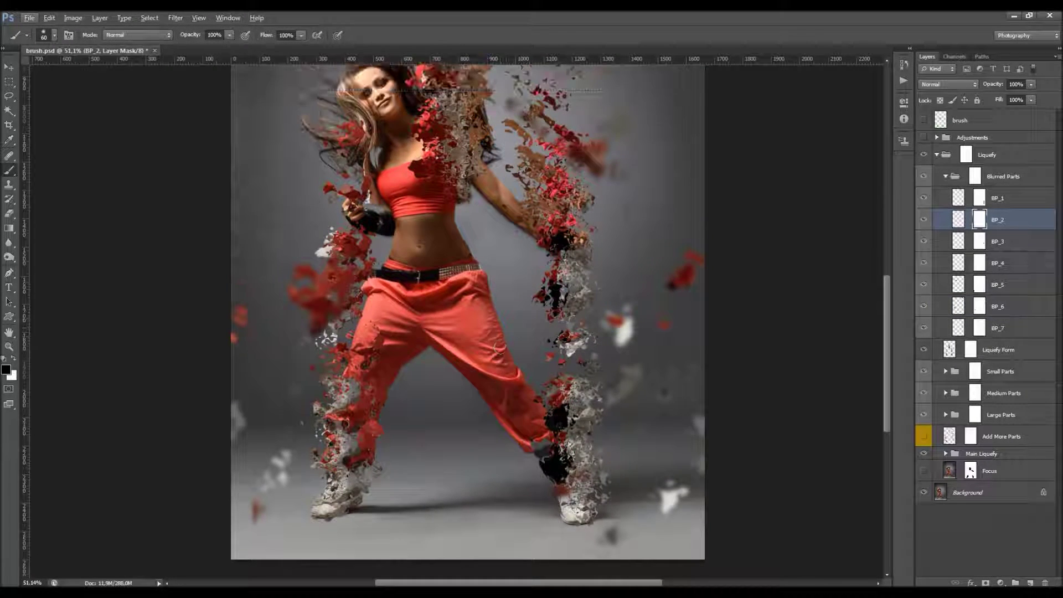
Try moving the orange blurred fragment from the image's upper-right corner toward the dancer's arm.
scroll(714, 280, "up", 5)
key("v")
scroll(660, 271, "down", 2)
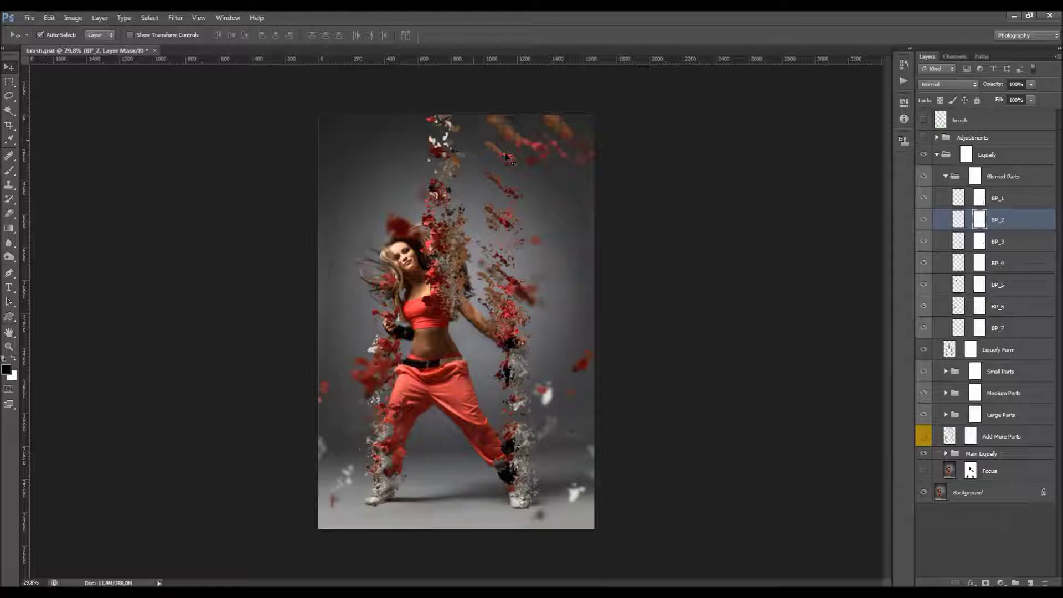
left_click(958, 219)
left_click_drag(560, 133, 530, 245)
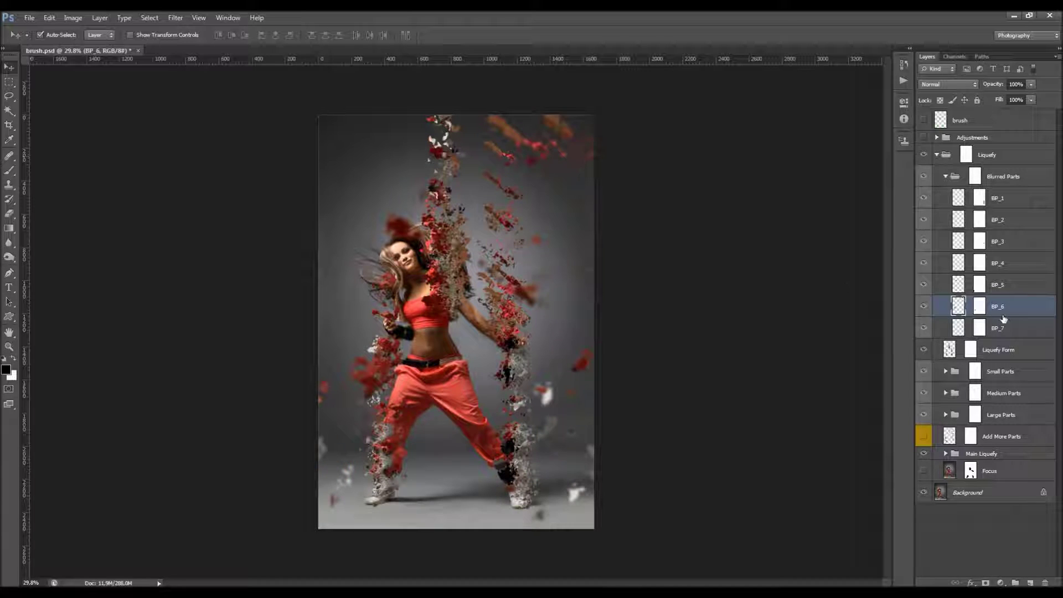
Hide the red blurred fragment above the dancer's head by painting black on the BP_5 layer mask with a 250 px brush.
scroll(832, 254, "up", 1)
left_click(397, 214)
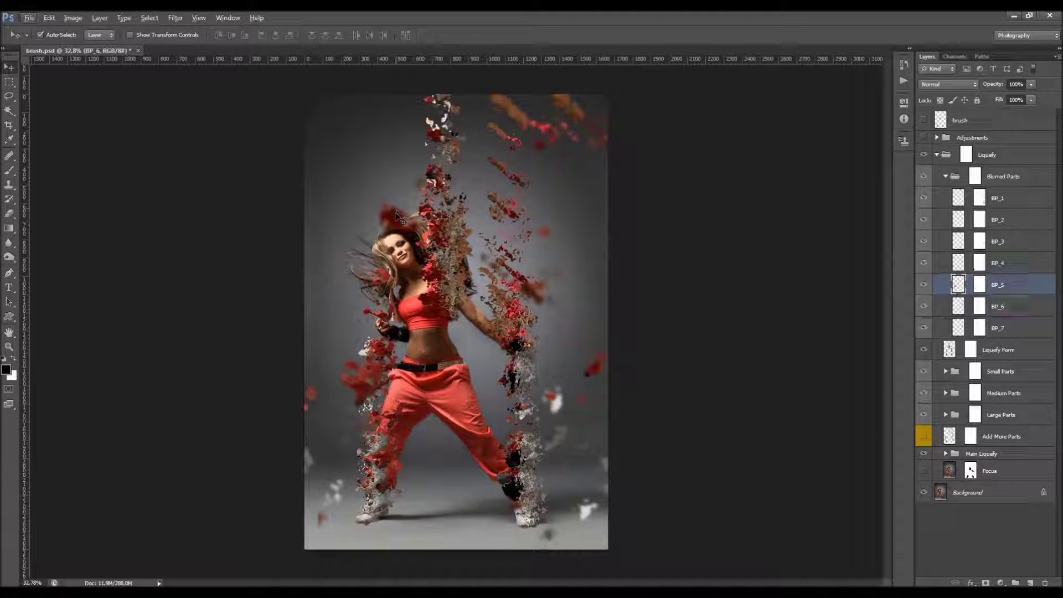
left_click(978, 285)
key("b")
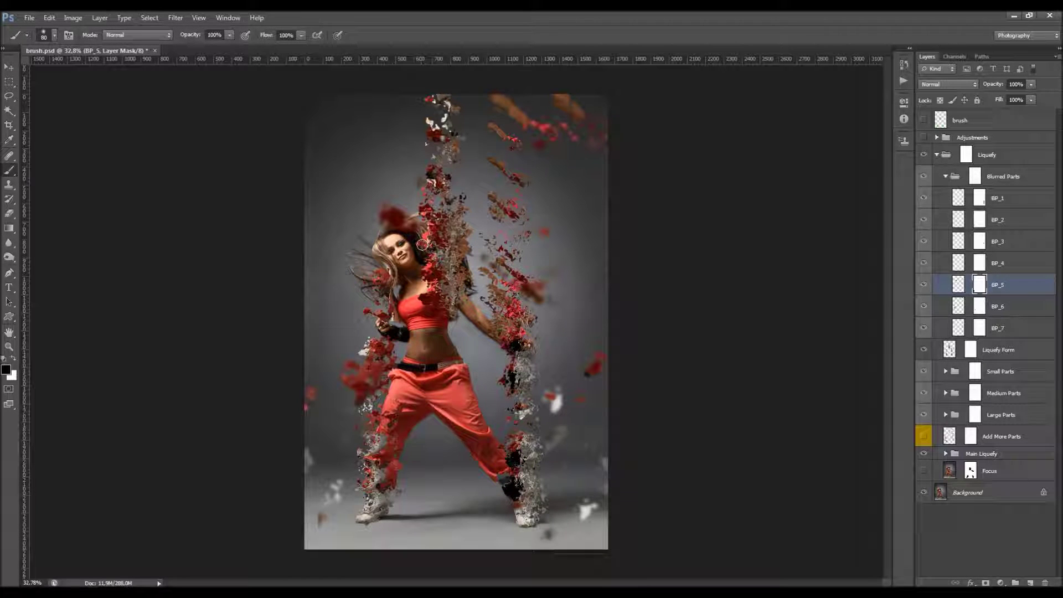
key("bracketright")
key("bracketright")
key("bracketright")
key("bracketright")
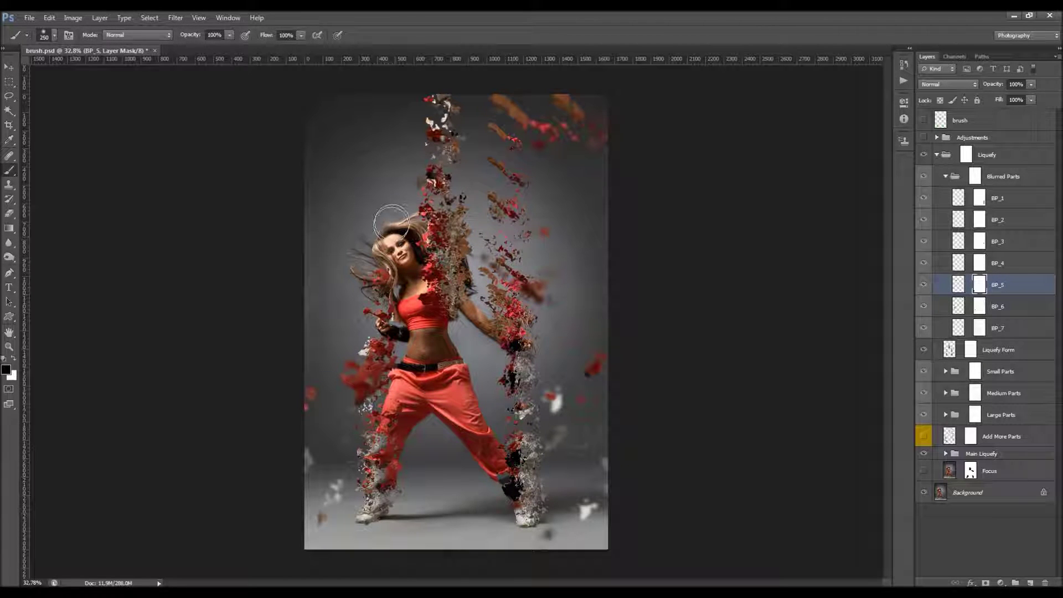
left_click_drag(375, 206, 418, 232)
Clean the hard edge beside the dancer's outstretched arm by painting on the BP_7 layer mask with a 90 px brush.
key("v")
scroll(560, 303, "up", 3)
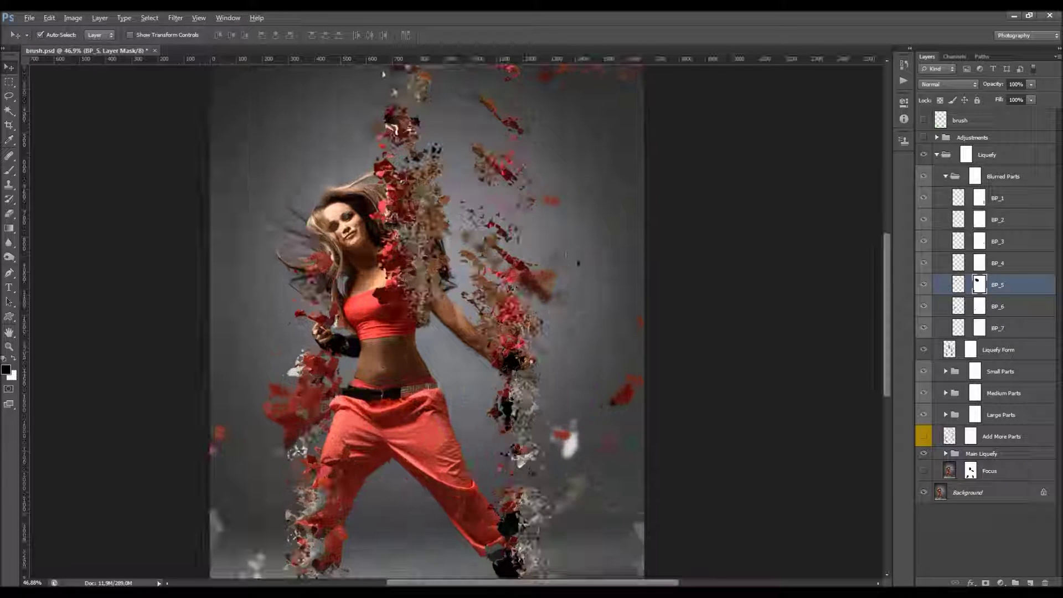
left_click(977, 256)
left_click(979, 328)
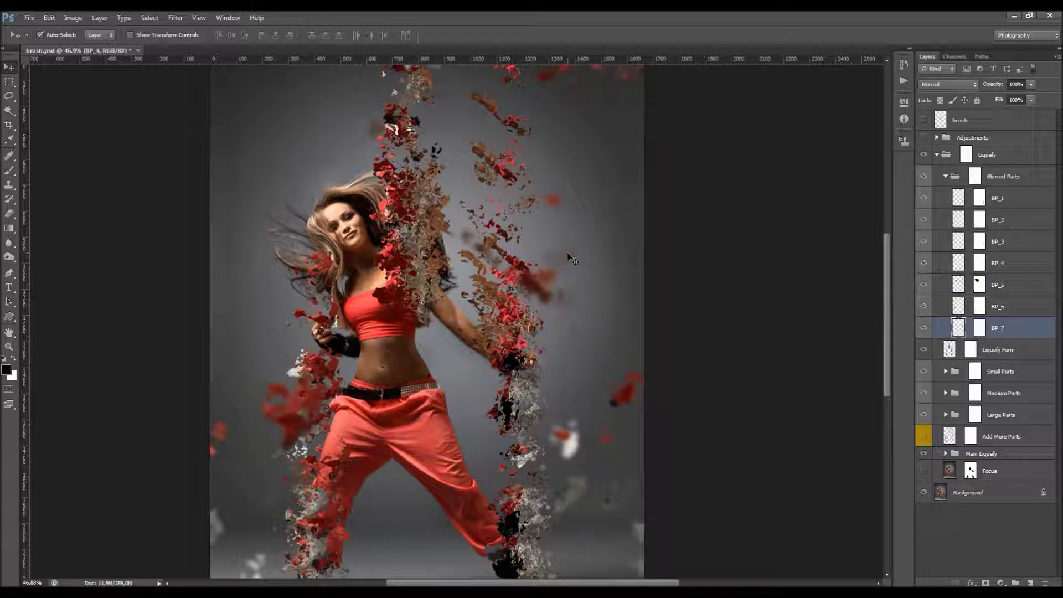
key("b")
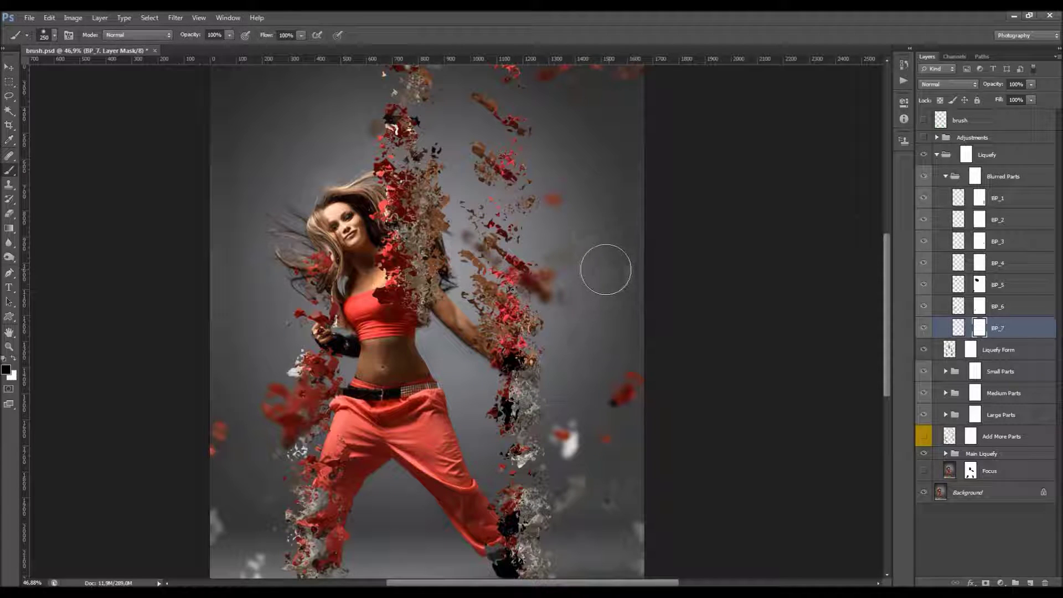
left_click(588, 327)
scroll(570, 310, "down", 6)
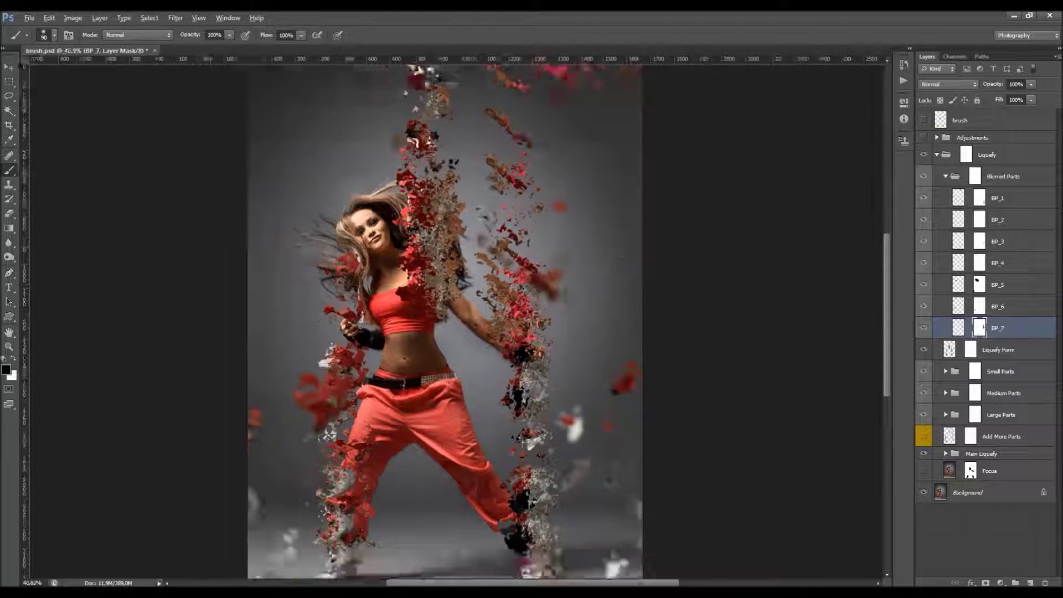
Inspect the blurred fragments across the whole image for remaining hard edges.
scroll(540, 243, "up", 2)
key("alt+v")
key("Escape")
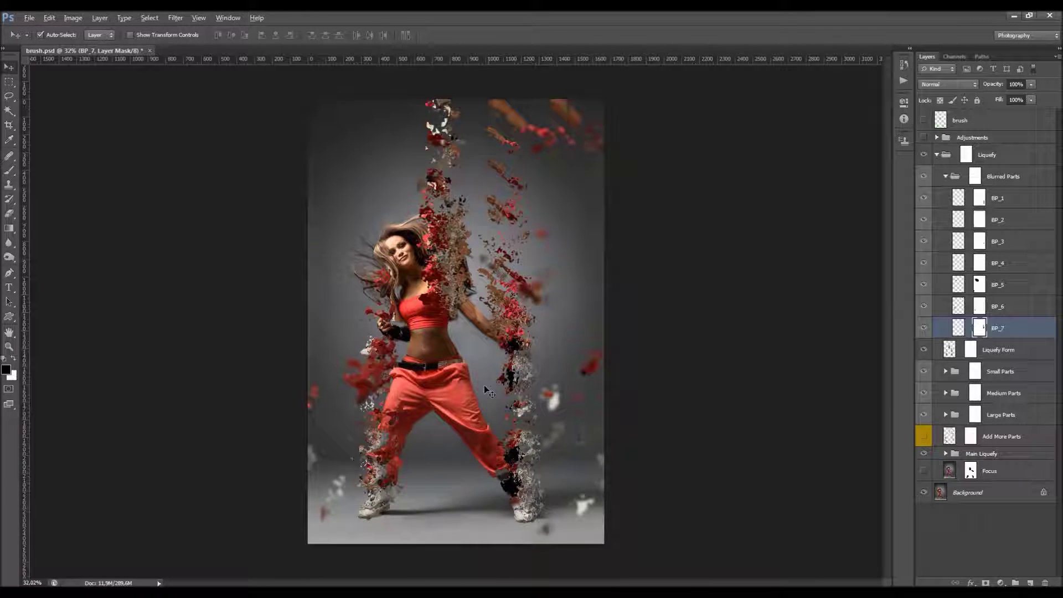
scroll(489, 382, "up", 1)
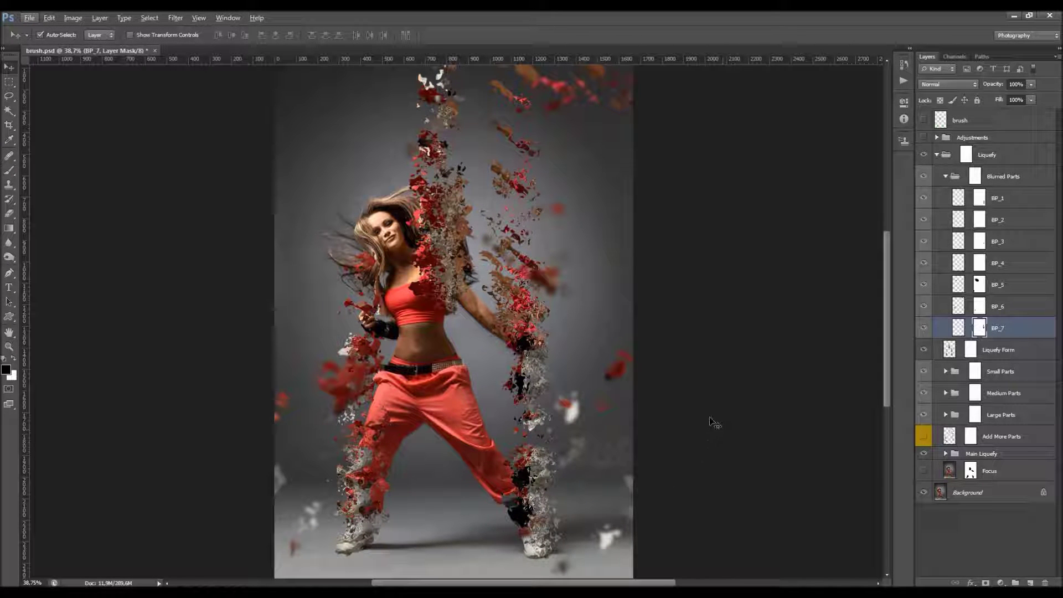
scroll(699, 299, "up", 1)
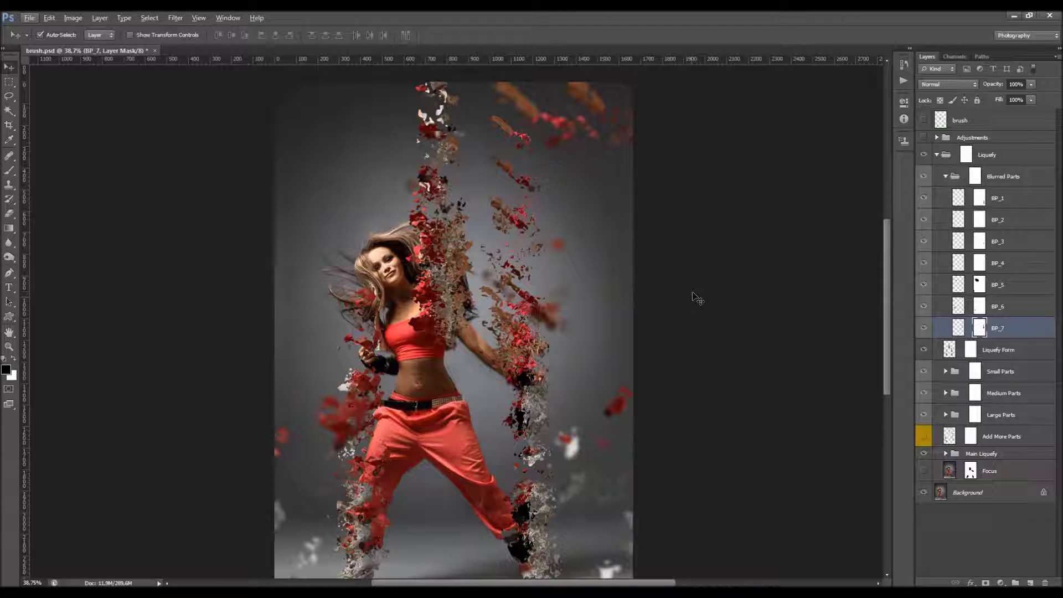
scroll(688, 291, "down", 2)
scroll(687, 292, "up", 1)
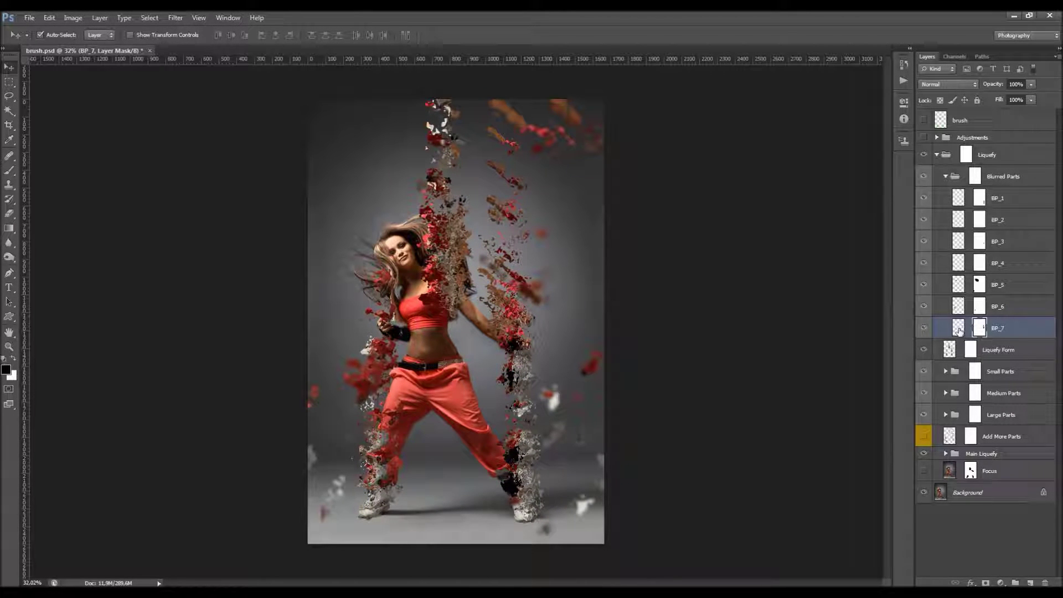
Check the BP_6 layer's visibility, resize the brush and mask out its orange fragment in the image's upper-right corner.
left_click(958, 307)
left_click(923, 306)
left_click(923, 307)
left_click(979, 306)
key("b")
right_click(601, 184)
left_click(685, 190)
mouse_move(547, 96)
left_mouse_down()
mouse_move(565, 126)
mouse_move(588, 113)
mouse_move(604, 124)
mouse_move(586, 150)
mouse_move(521, 158)
mouse_move(578, 161)
mouse_move(640, 99)
mouse_move(621, 156)
left_mouse_up()
key("v")
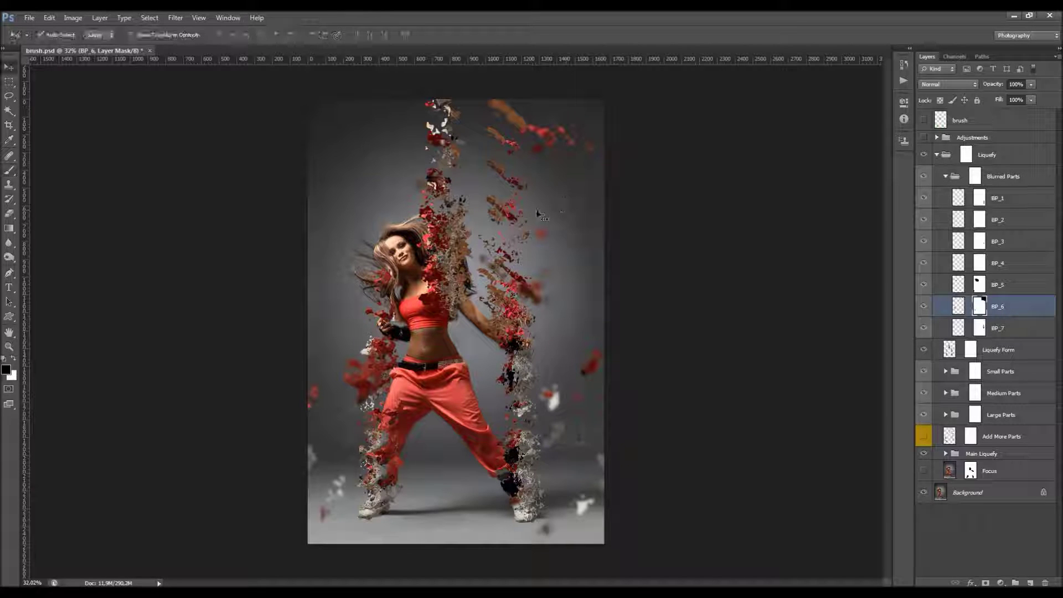
Collapse the Blurred Parts group and show the Add More Parts layer, toggling its visibility to compare the image with and without it.
scroll(539, 215, "up", 1)
left_click(945, 176)
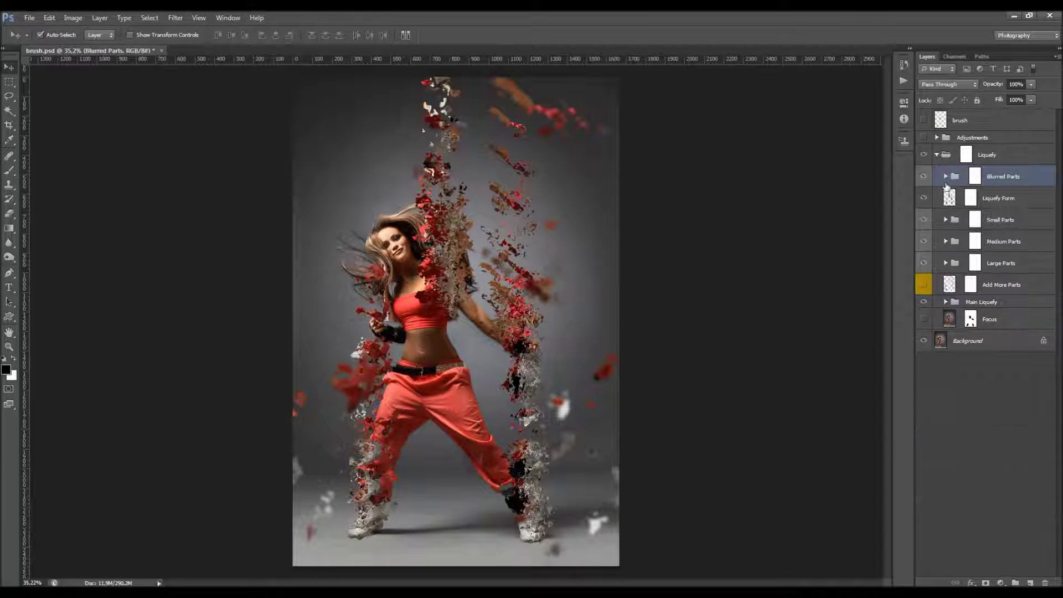
left_click(1001, 285)
left_click(923, 284)
left_click(923, 285)
left_click(923, 285)
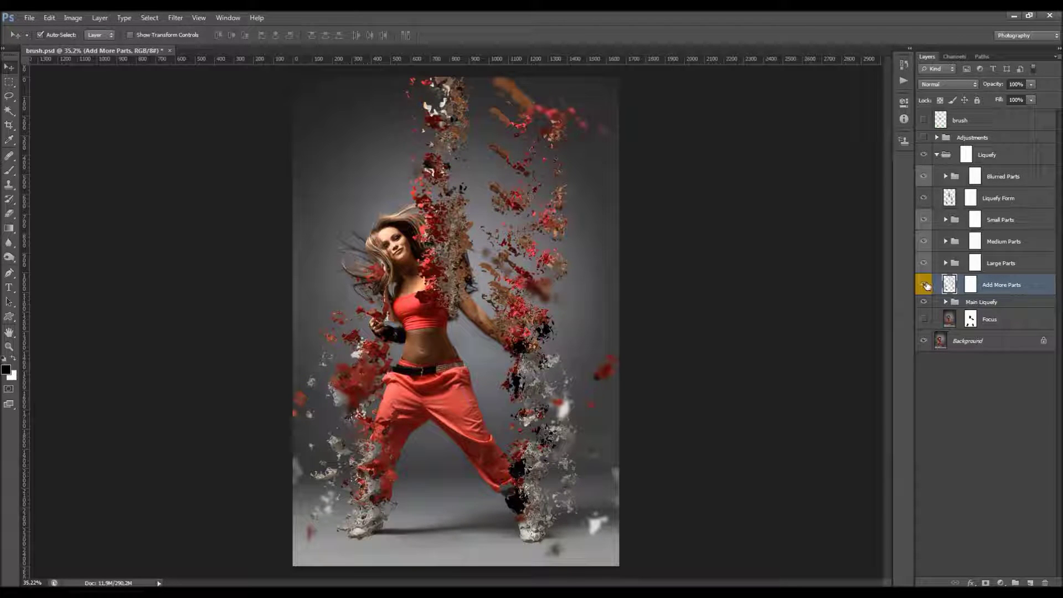
left_click(924, 285)
left_click(923, 284)
left_click(925, 285)
left_click(925, 285)
Turn off Auto-Select for the Move tool and select the Add More Parts layer.
scroll(425, 367, "up", 1)
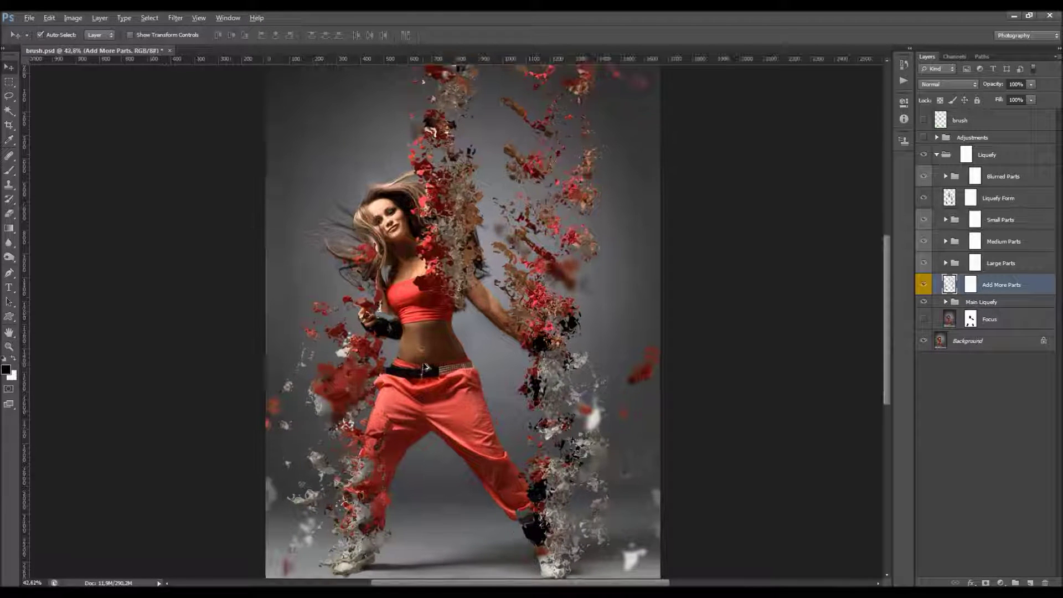
left_click(669, 256)
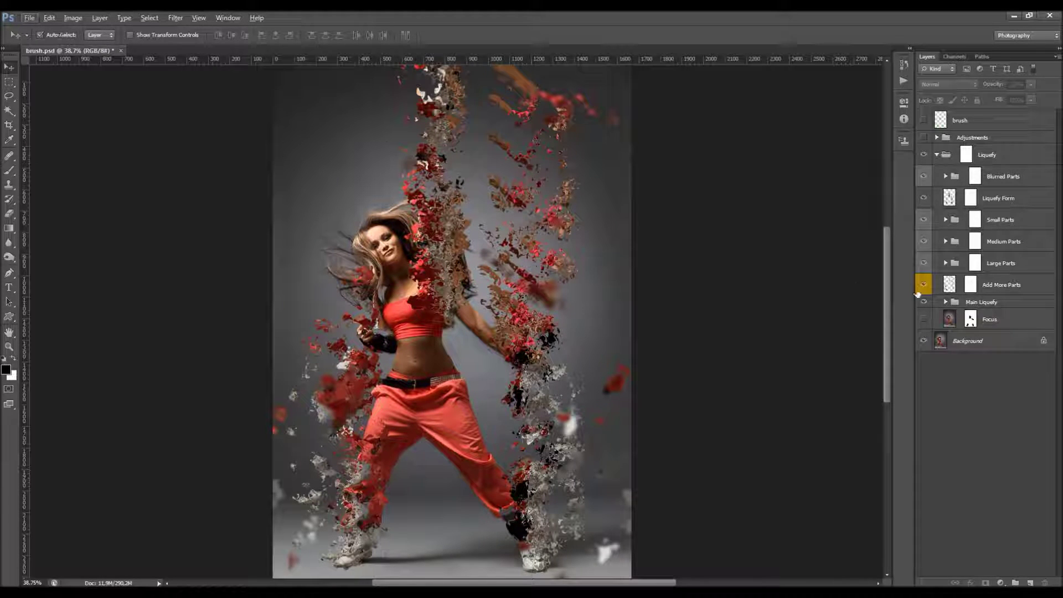
left_click(1016, 300)
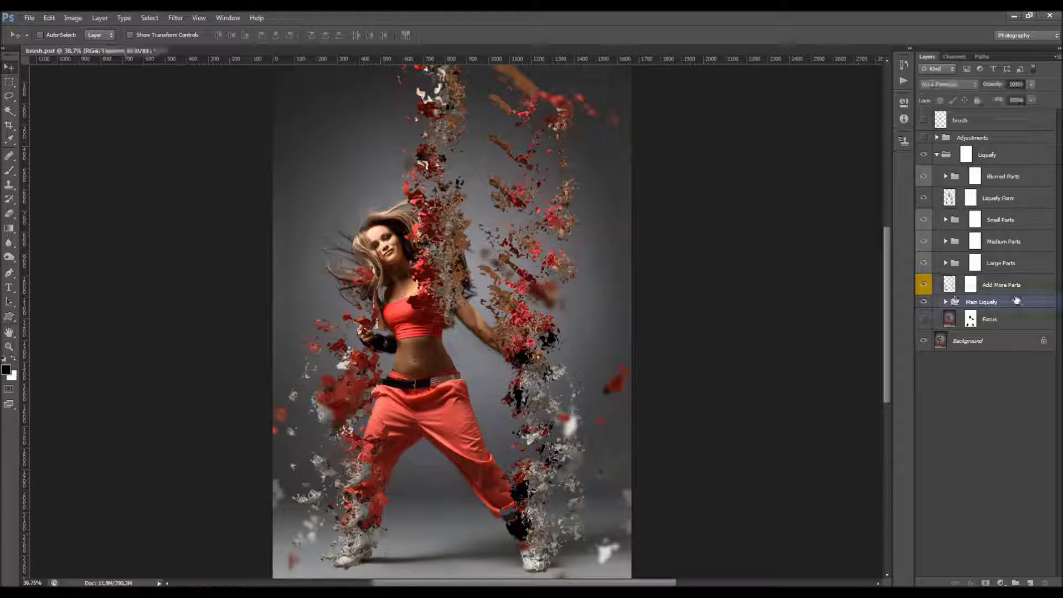
left_click(1002, 284)
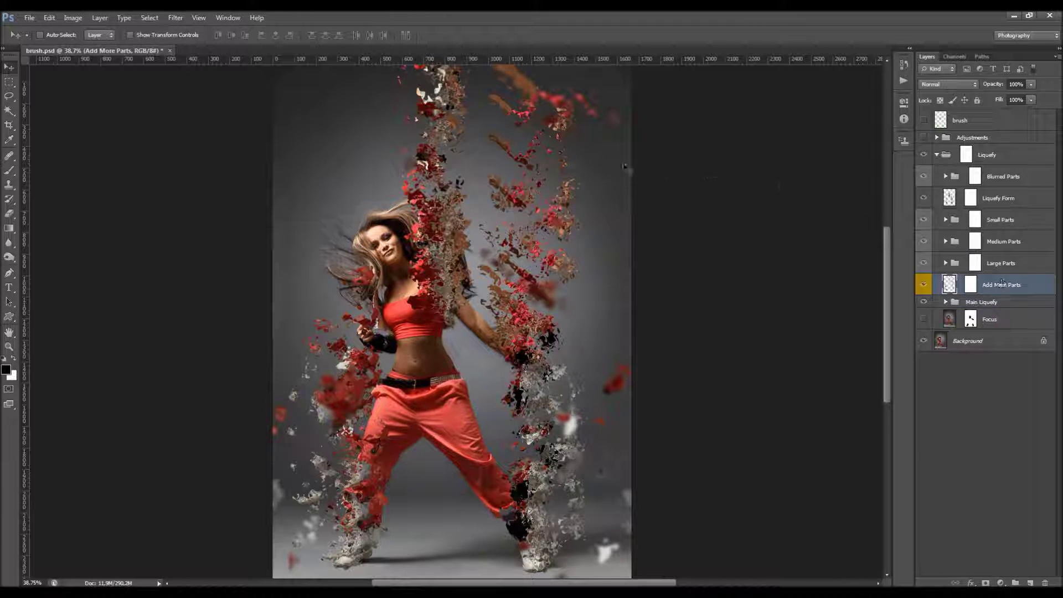
Examine the extra fragments around the dancer by repeatedly hiding and showing the Add More Parts layer.
left_click(923, 285)
left_click(923, 286)
left_click(923, 287)
left_click(924, 288)
scroll(764, 271, "down", 2)
left_click(923, 285)
left_click(923, 285)
scroll(617, 256, "up", 4)
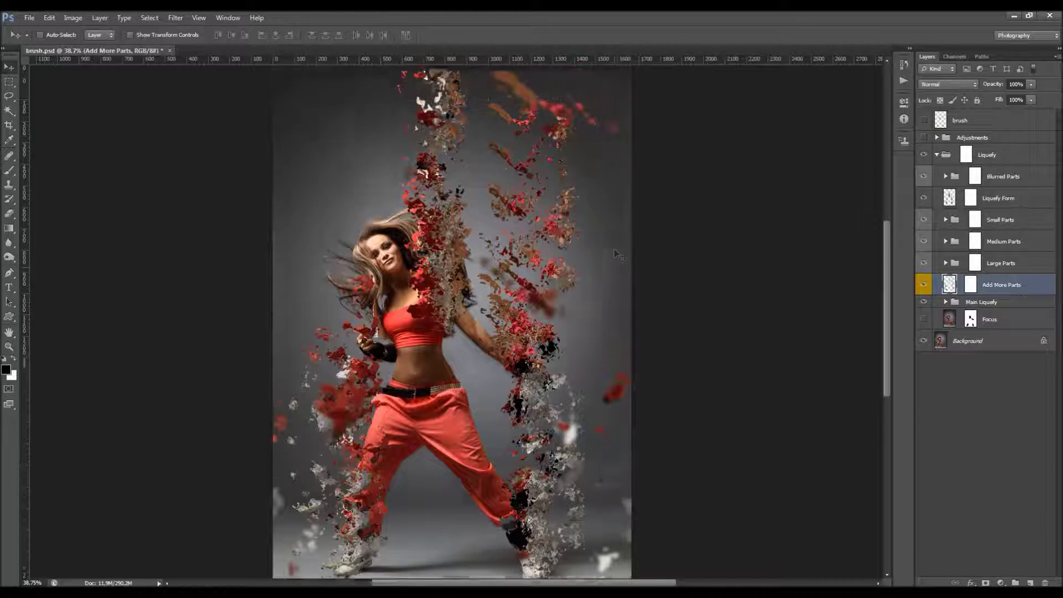
scroll(616, 257, "down", 6)
scroll(582, 288, "up", 2)
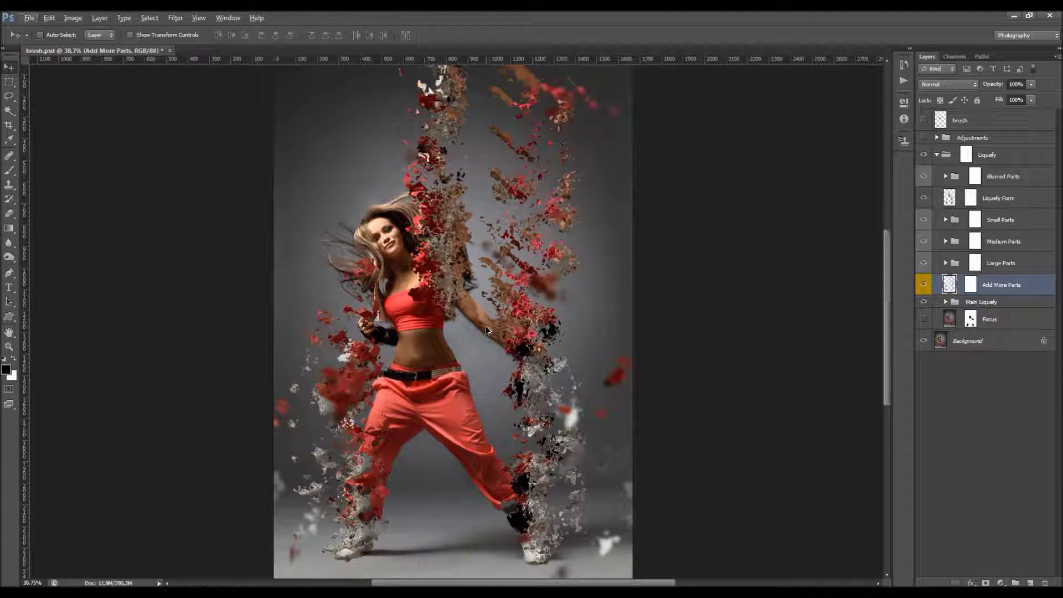
scroll(487, 331, "up", 1)
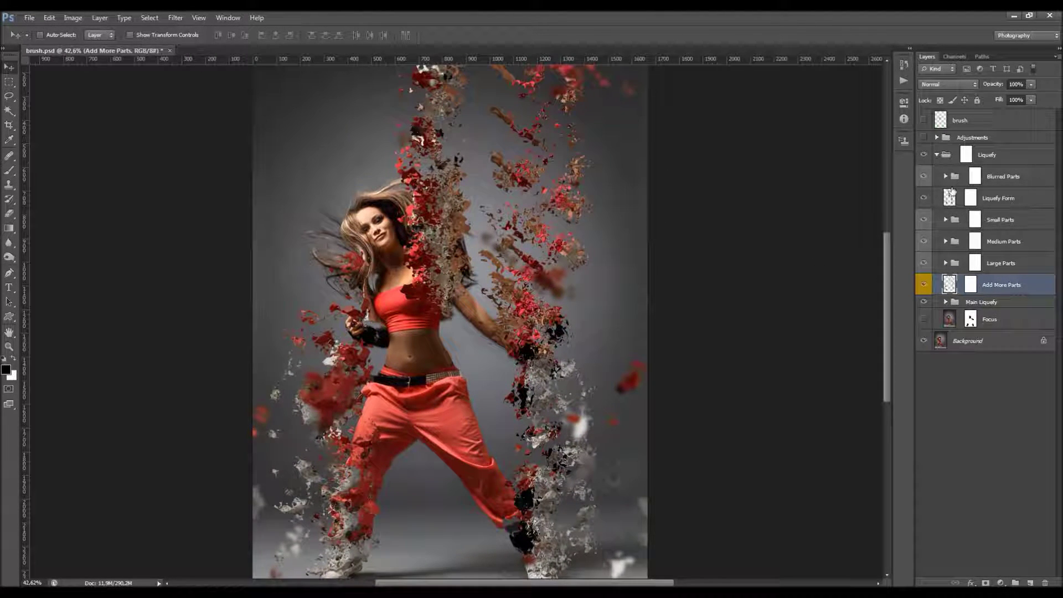
Select and show the Focus layer, toggling its visibility to compare the image with and without the blur.
left_click(1024, 321)
left_click(923, 318)
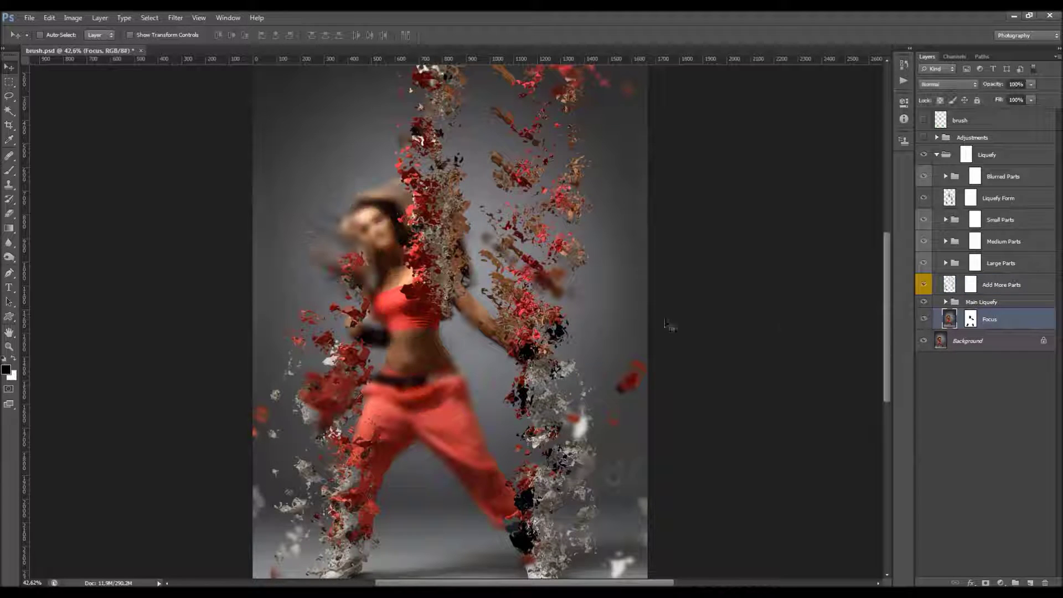
scroll(363, 291, "down", 4)
scroll(362, 316, "up", 2)
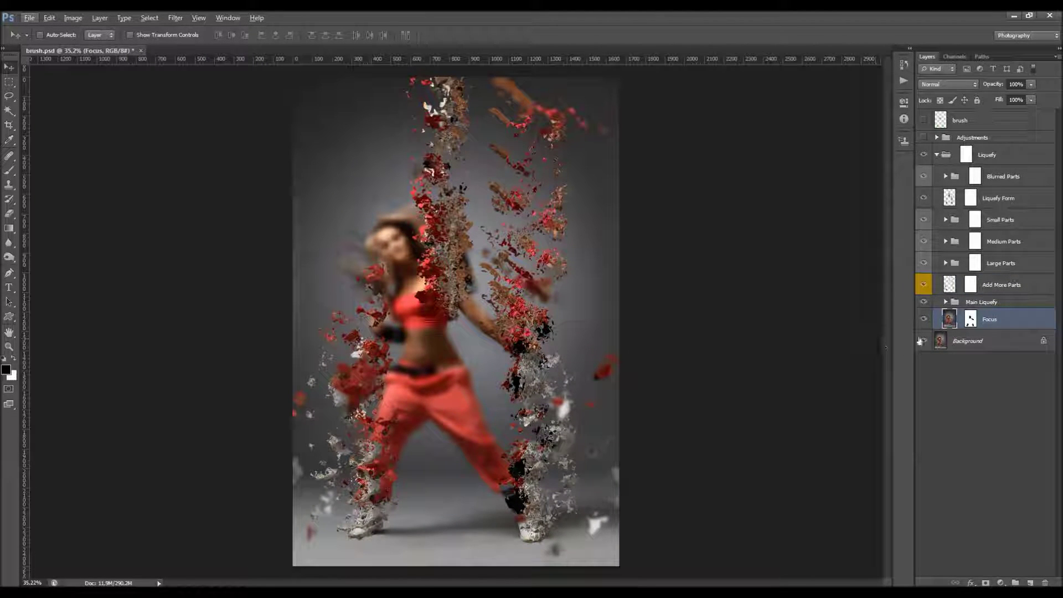
left_click(925, 319)
left_click(924, 319)
On the Focus layer's mask, resize a soft brush with 0% hardness and paint the blur away from the dancer's head and torso.
left_click(970, 319)
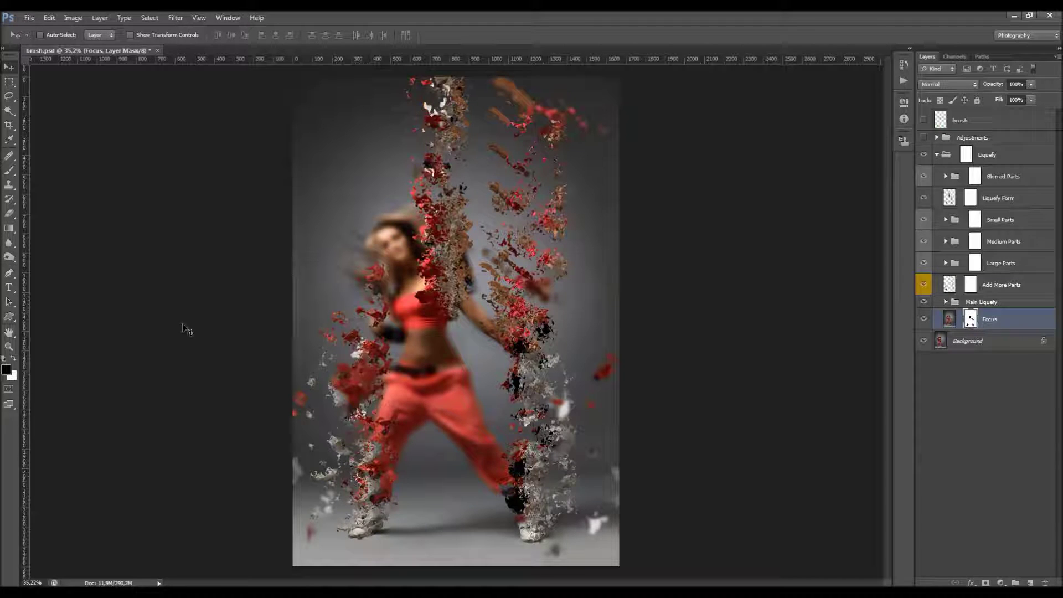
key("b")
right_click(434, 304)
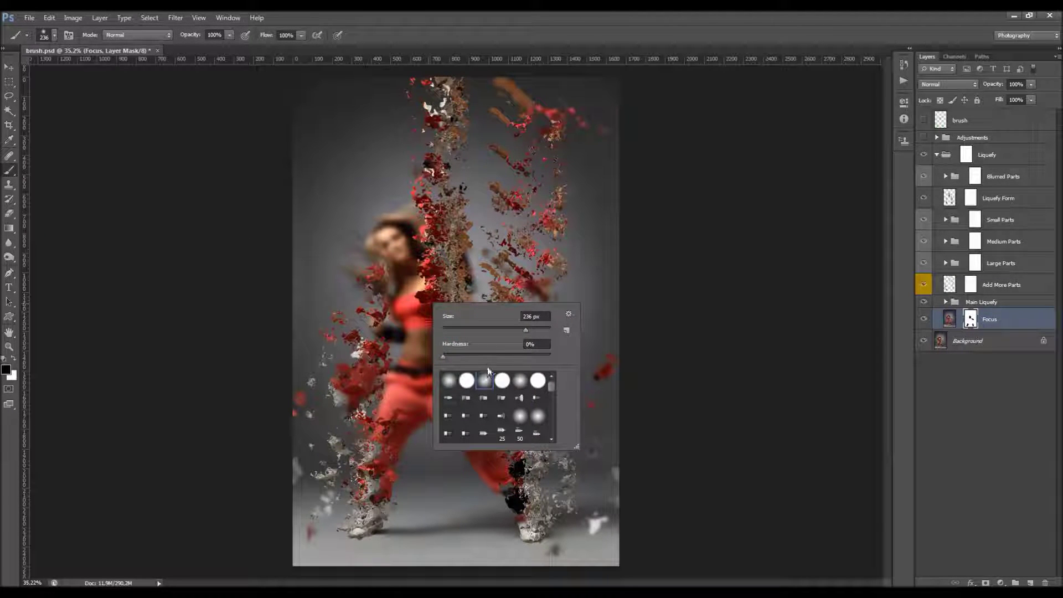
key("Return")
key("bracketright")
key("bracketright")
key("bracketright")
key("bracketright")
key("bracketright")
key("bracketright")
key("bracketright")
Mask the Focus layer's blur off the dancer's lower legs with a smaller brush, enlarge the brush to 500 px and check the mask.
key("bracketright")
key("bracketright")
key("bracketleft")
key("bracketleft")
key("bracketleft")
mouse_move(422, 290)
left_mouse_down()
mouse_move(420, 316)
mouse_move(400, 246)
mouse_move(391, 264)
mouse_move(428, 260)
mouse_move(442, 275)
mouse_move(427, 296)
mouse_move(422, 369)
left_mouse_up()
key("bracketleft")
mouse_move(370, 487)
left_mouse_down()
mouse_move(370, 387)
mouse_move(382, 365)
mouse_move(395, 418)
left_mouse_up()
left_click_drag(492, 432, 522, 495)
key("bracketright")
key("bracketright")
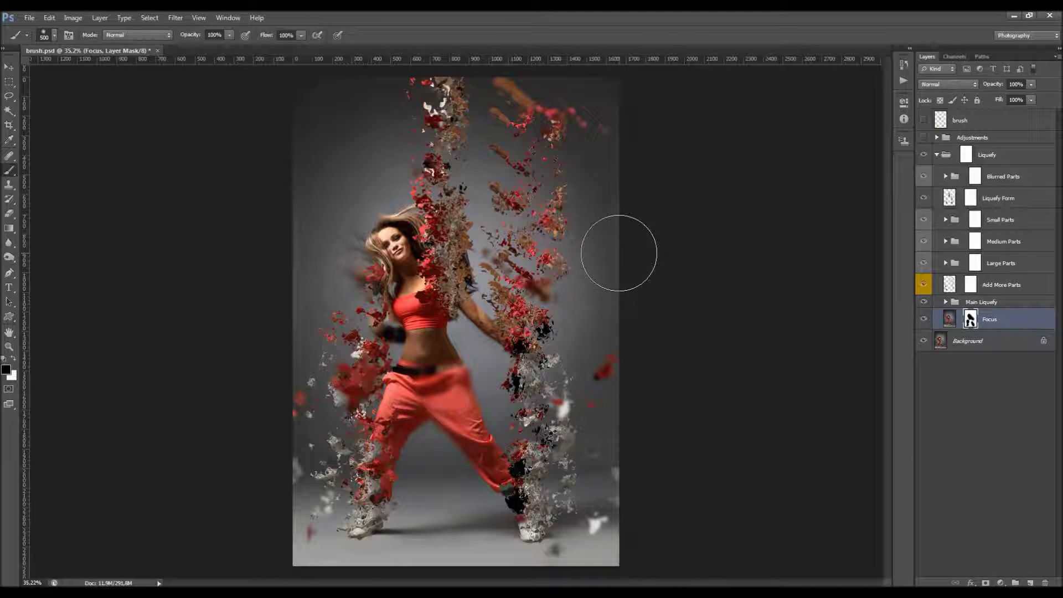
left_click(970, 318, "alt")
left_click(970, 319, "alt")
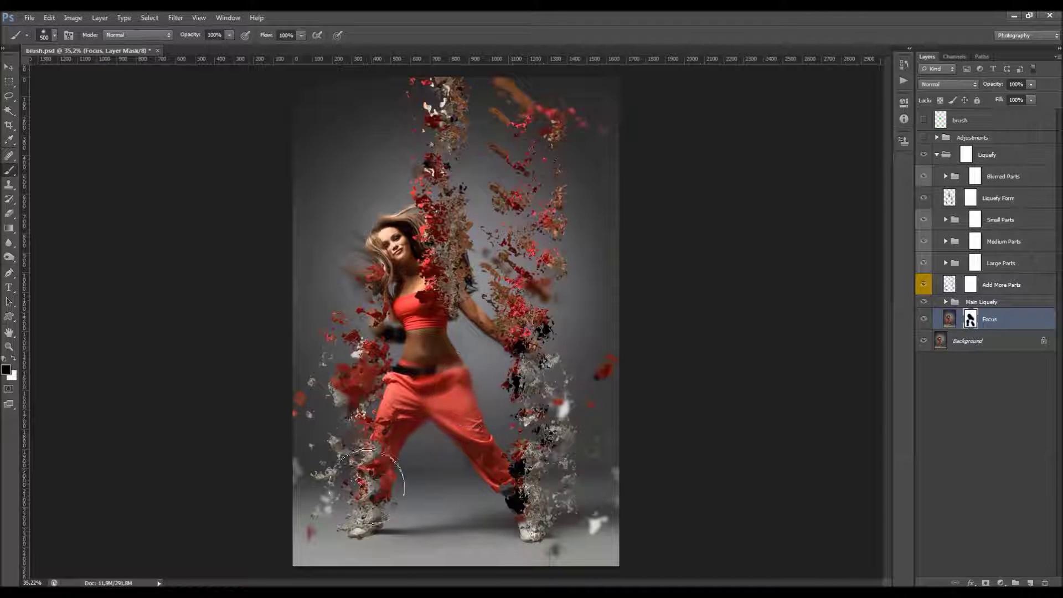
Try lower opacity values on the Focus layer and return it to 100%.
mouse_move(994, 84)
left_mouse_down()
mouse_move(679, 133)
mouse_move(946, 122)
left_mouse_up()
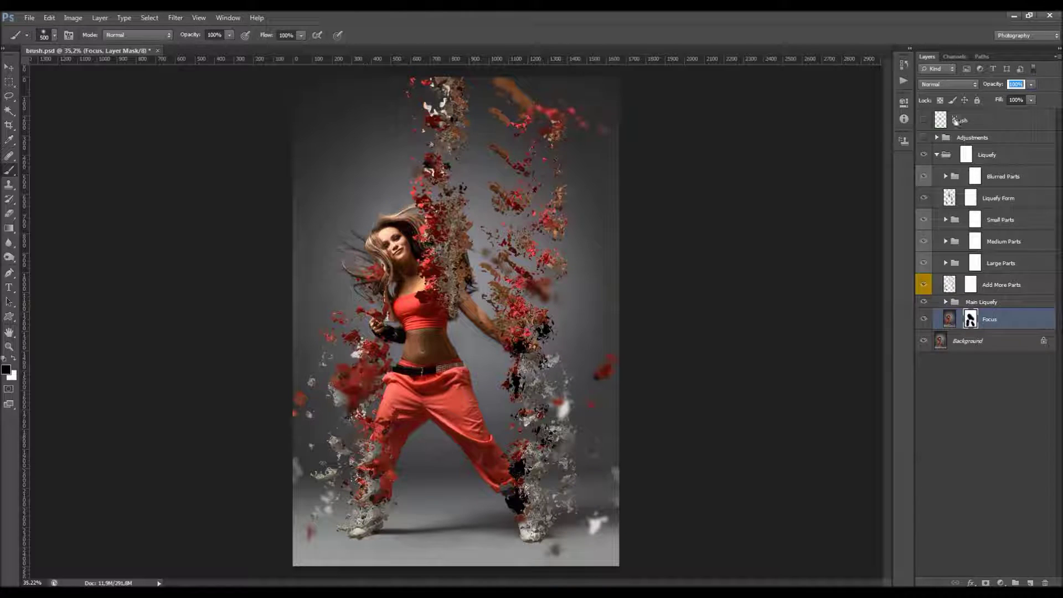
mouse_move(1017, 101)
left_mouse_down()
mouse_move(880, 102)
mouse_move(1015, 112)
left_mouse_up()
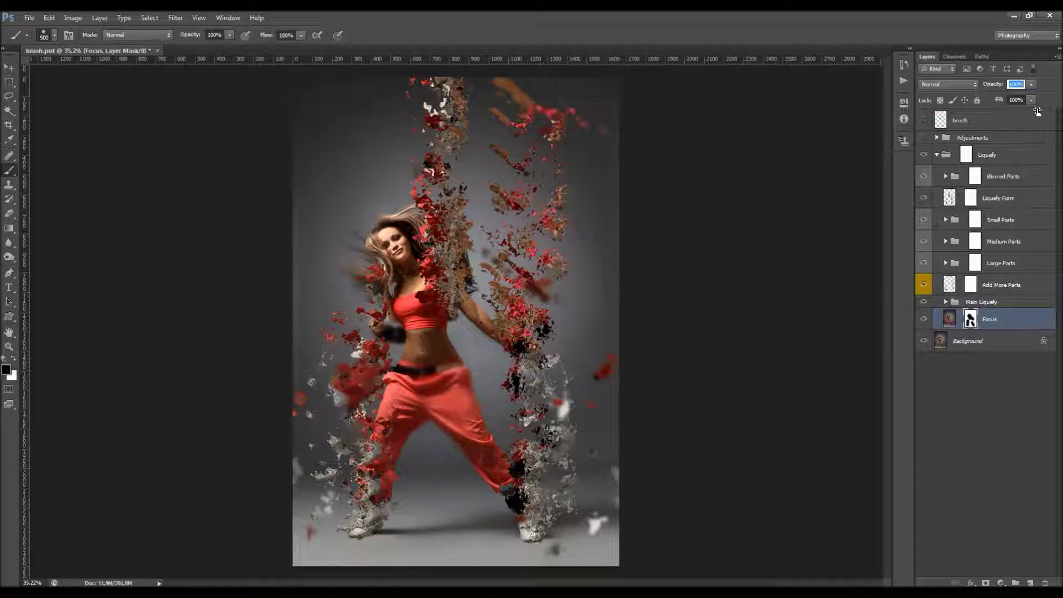
key("v")
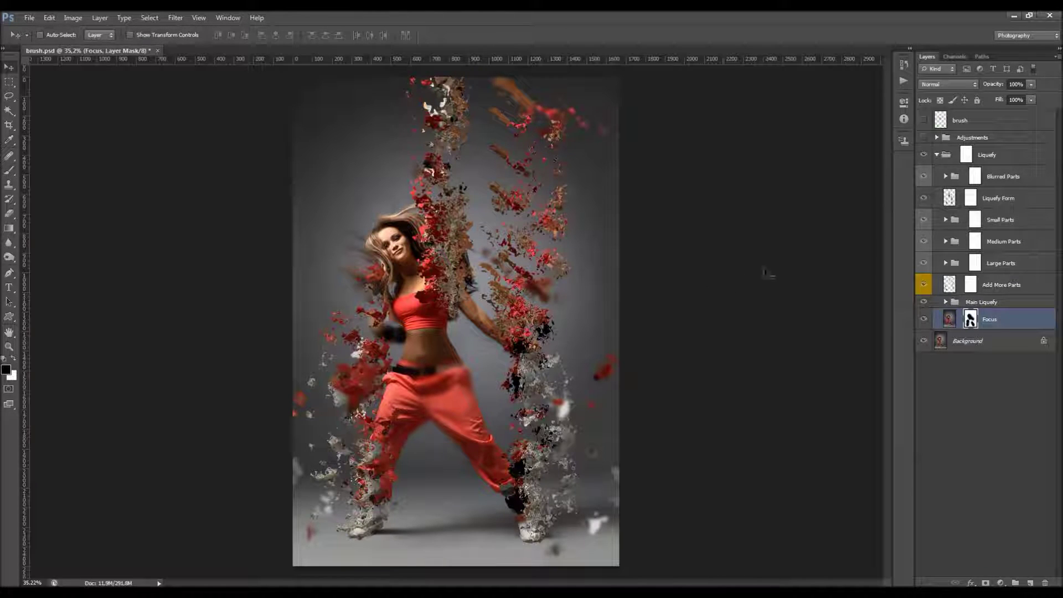
Collapse the Liquefy group, then show and expand the Adjustments group.
left_click(936, 155)
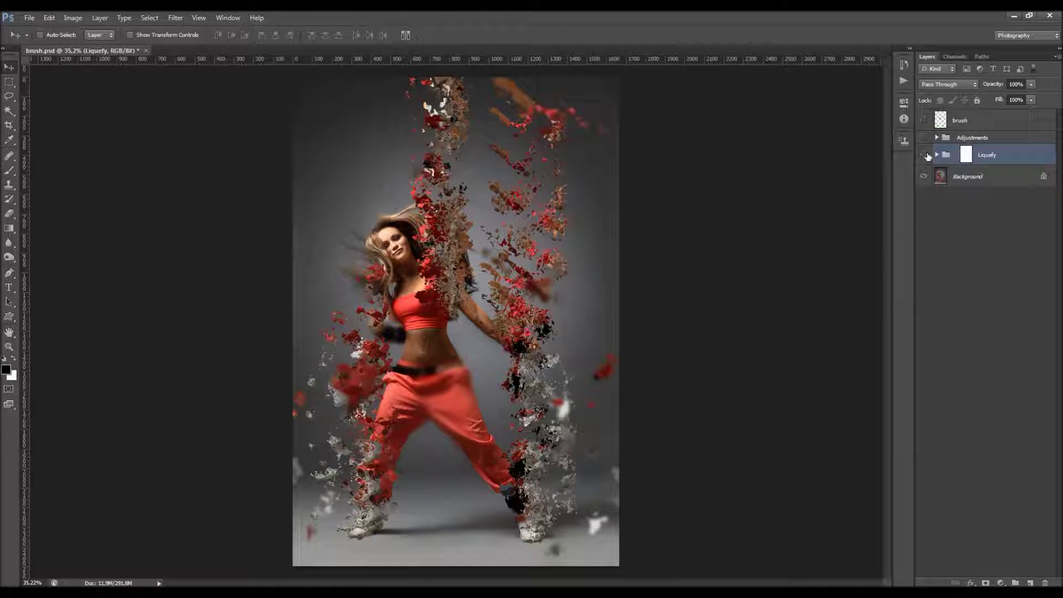
left_click(922, 137)
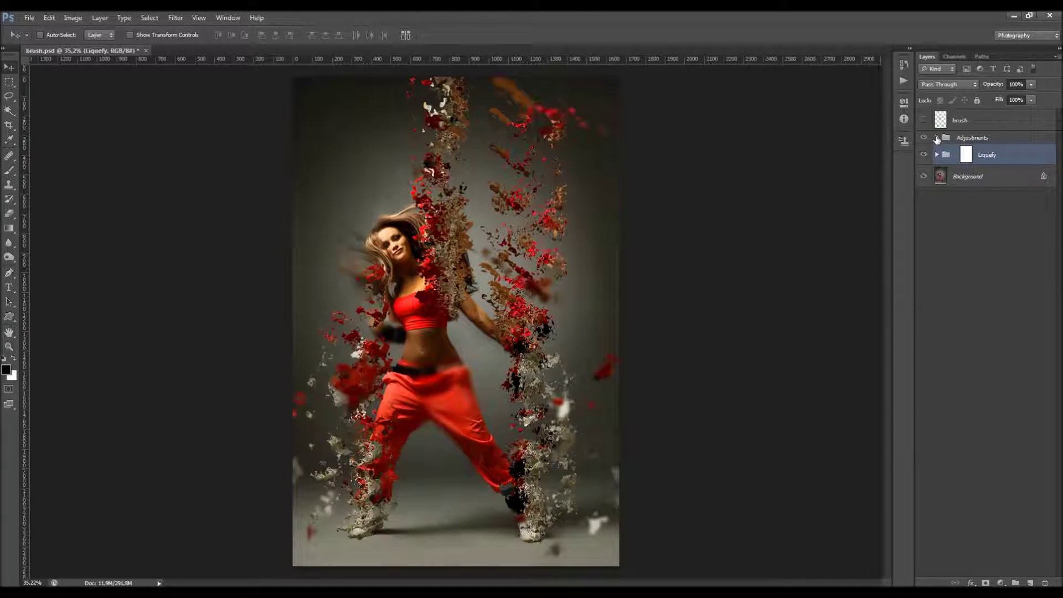
left_click(936, 137)
Select the Overall Contrast layer and toggle its visibility to compare its effect on the image.
left_click(976, 283)
left_click(925, 285)
left_click(925, 284)
left_click(924, 284)
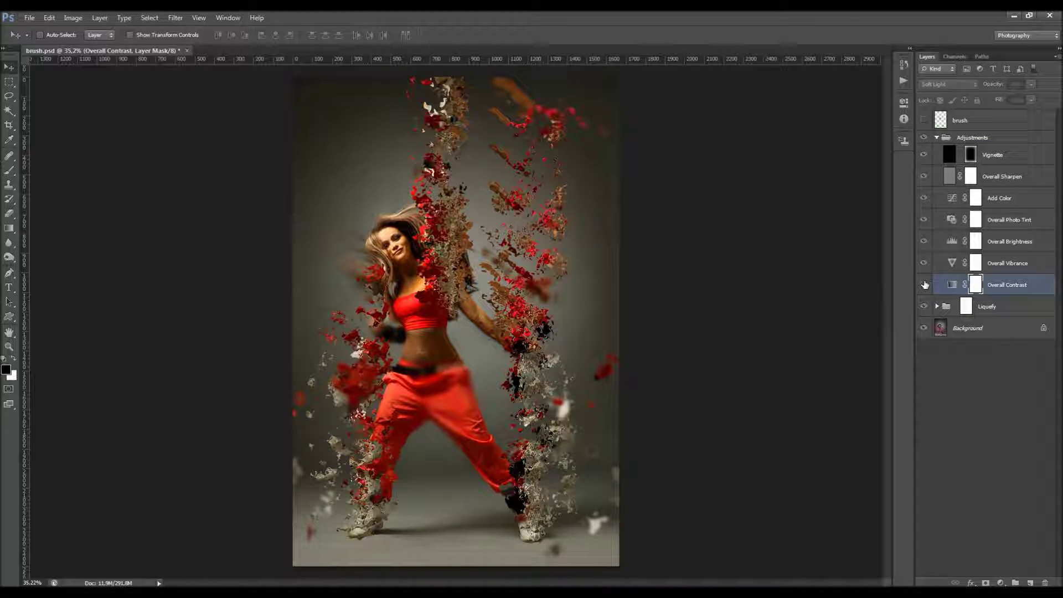
left_click(925, 284)
Adjust the Overall Contrast layer's opacity around 32% and compare the image with and without it.
left_click_drag(995, 84, 808, 130)
left_click_drag(967, 130, 868, 151)
left_click(923, 285)
left_click(923, 285)
scroll(423, 322, "up", 2)
key("alt")
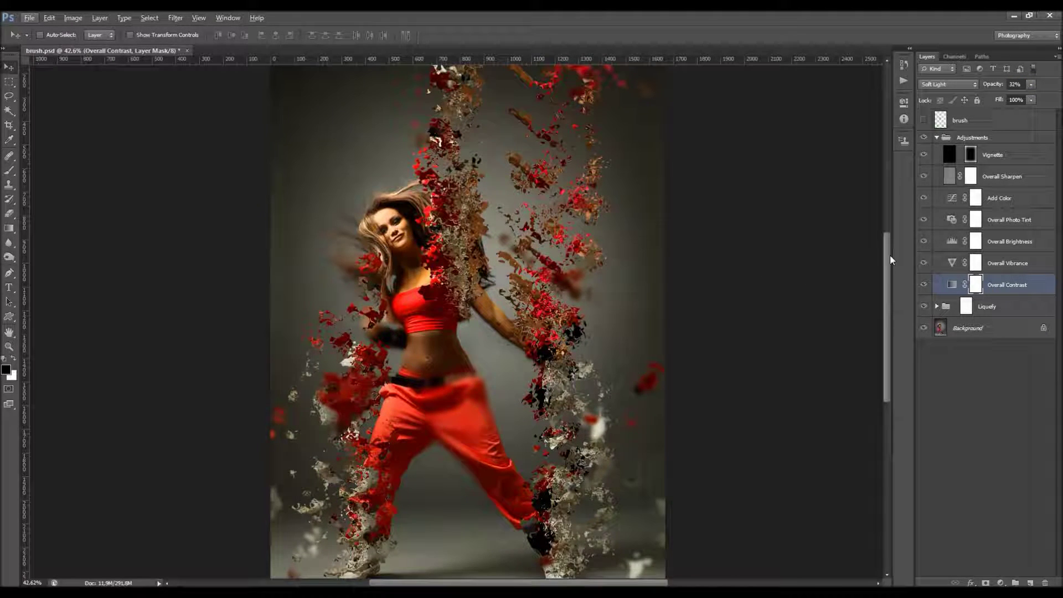
left_click_drag(989, 88, 973, 98)
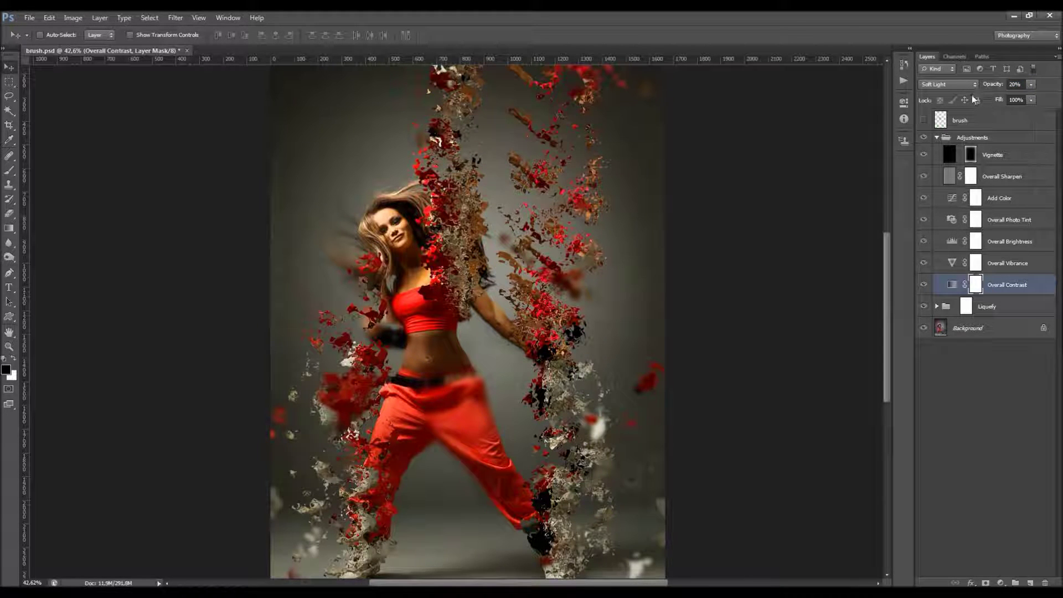
Try a vibrance of up to +82 on the Overall Vibrance layer, reset it and compare the image with and without the layer.
left_click(1016, 262)
left_click(953, 264)
left_click(953, 264)
left_click_drag(824, 141, 718, 188)
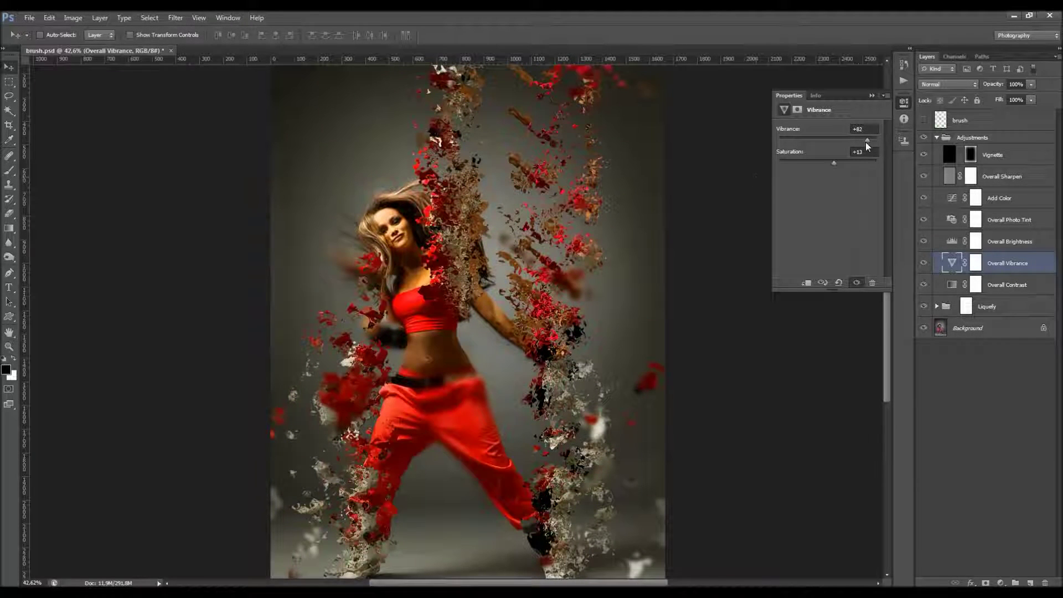
left_click(837, 284)
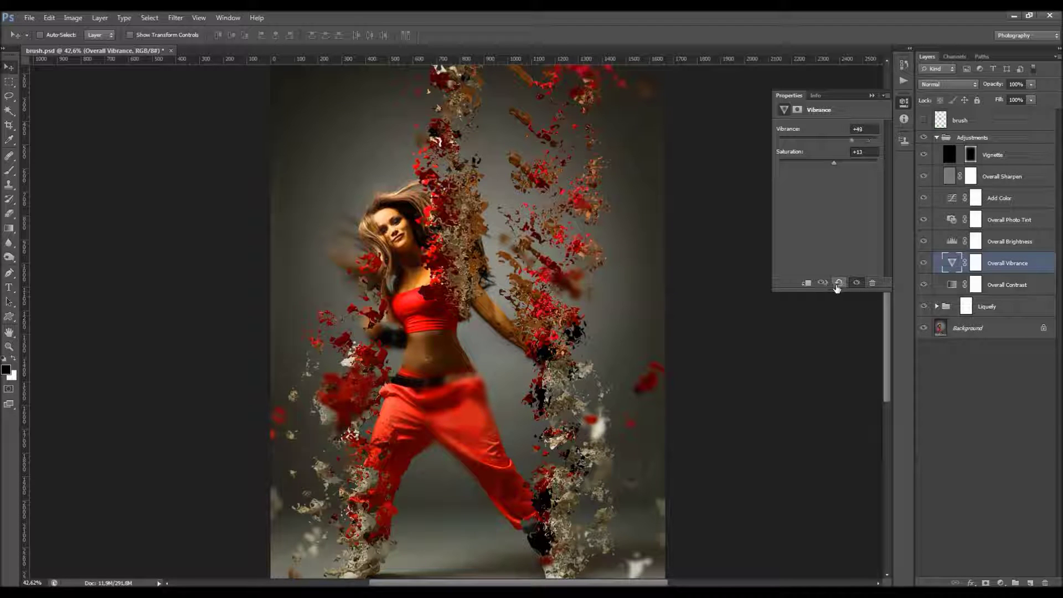
left_click(872, 95)
left_click(924, 266)
left_click(924, 266)
Set the Overall Brightness layer's white input level to 223, compare the result and try out the black output level.
left_click(1004, 248)
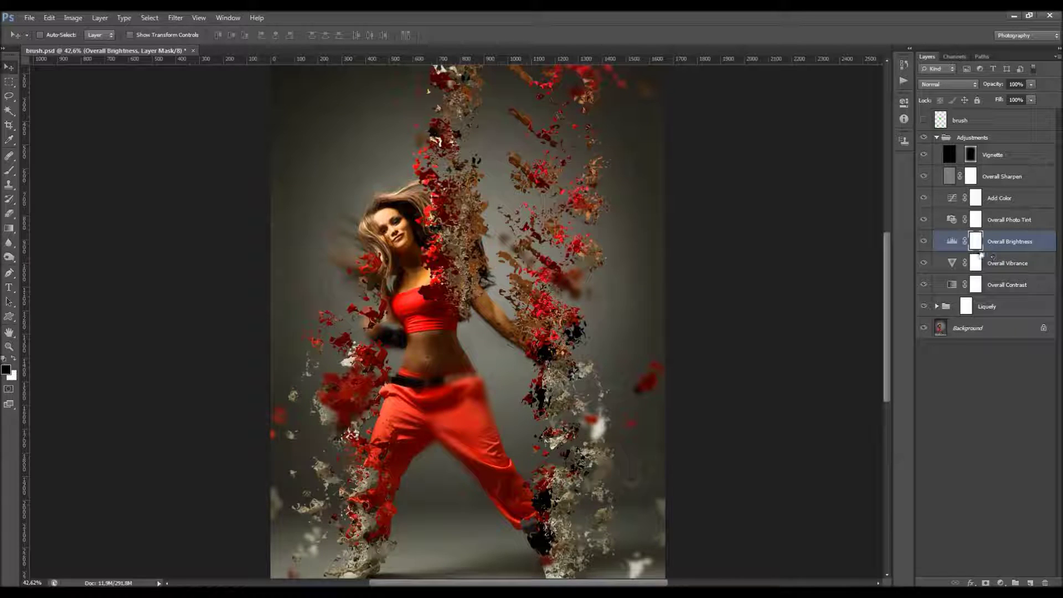
double_click(952, 241)
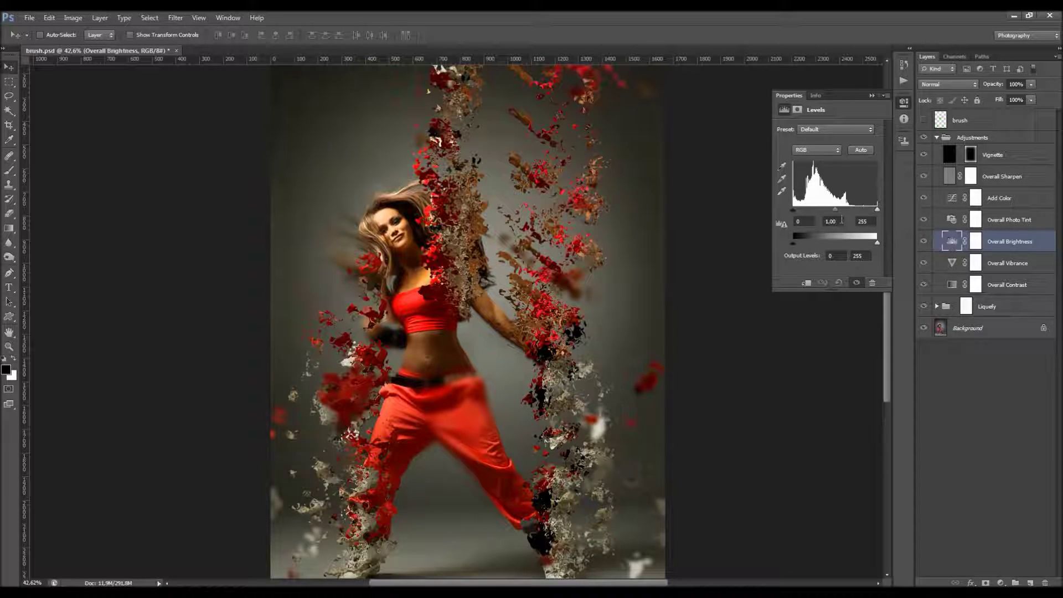
left_click_drag(795, 212, 835, 211)
left_click_drag(874, 210, 867, 211)
left_click(923, 241)
left_click(923, 241)
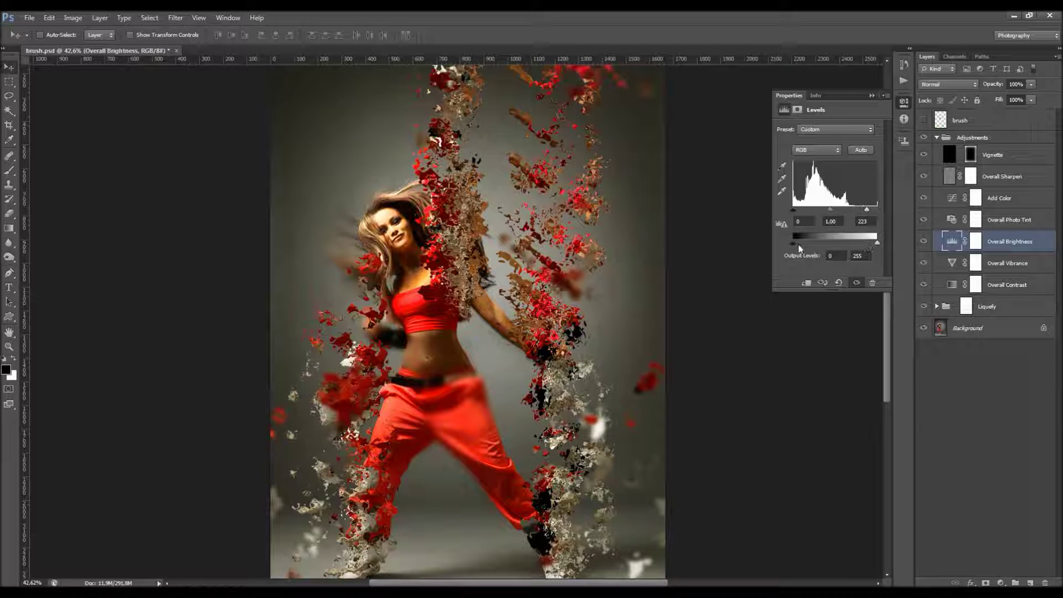
left_click_drag(799, 242, 734, 271)
left_click(872, 95)
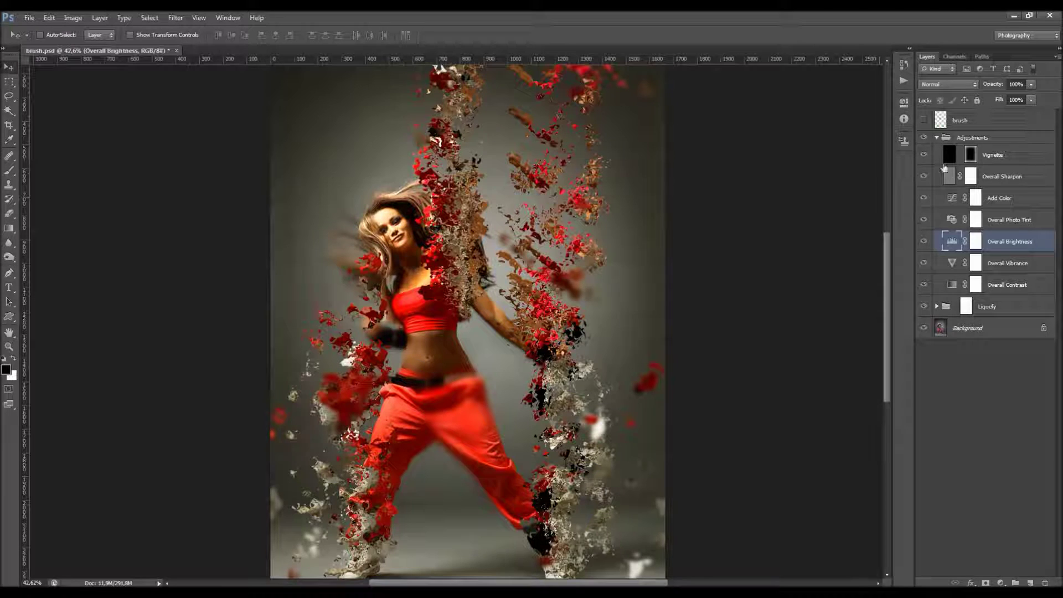
Browse the photo filters of the Overall Photo Tint layer, keeping Warming Filter (85), and set its density to 15%.
left_click(994, 219)
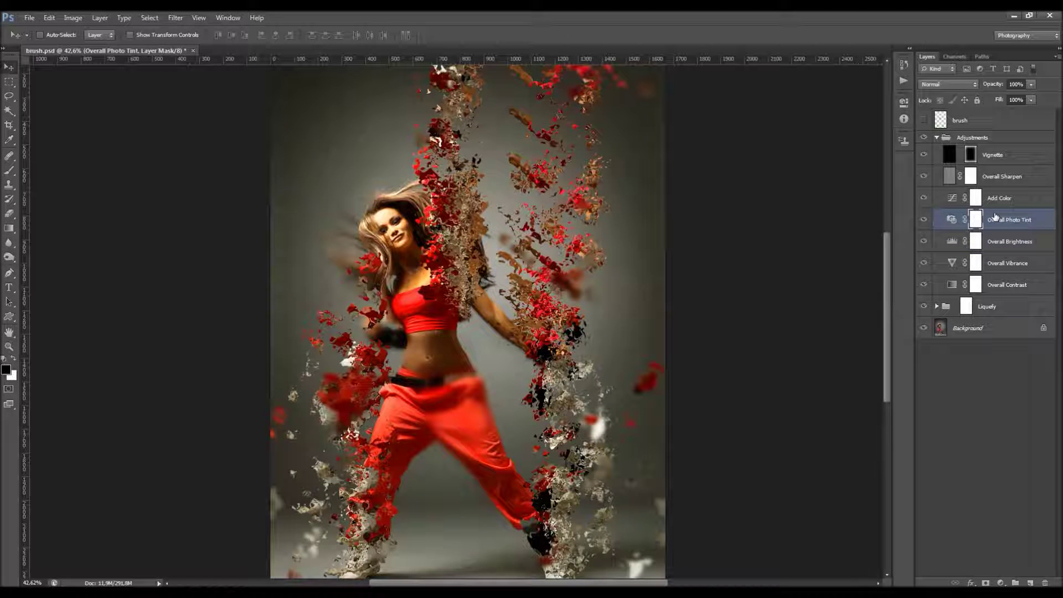
double_click(952, 219)
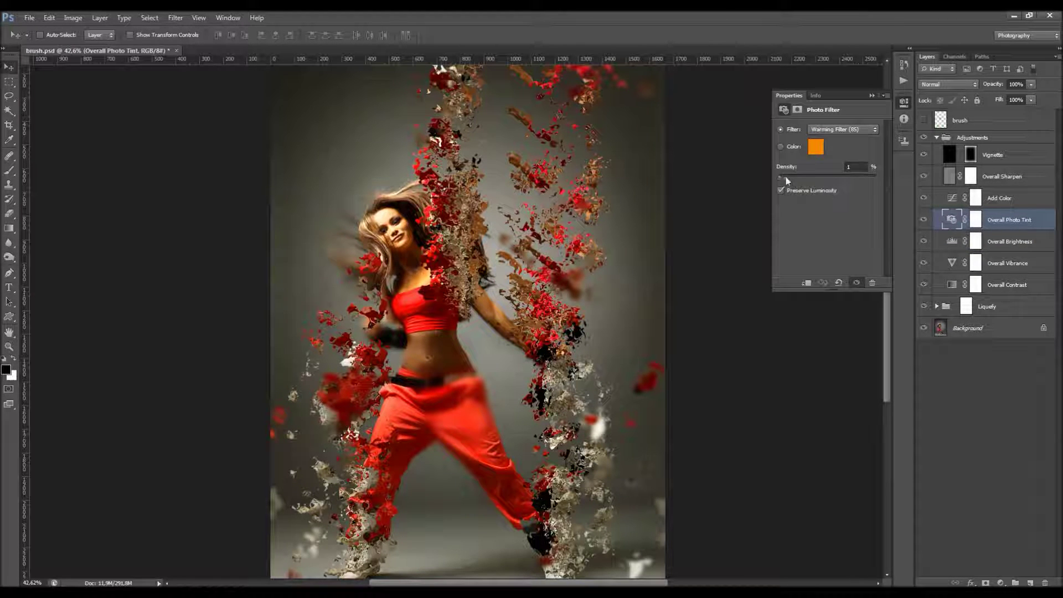
left_click_drag(880, 177, 806, 184)
left_click(850, 124)
left_click(844, 138)
scroll(843, 128, "down", 5)
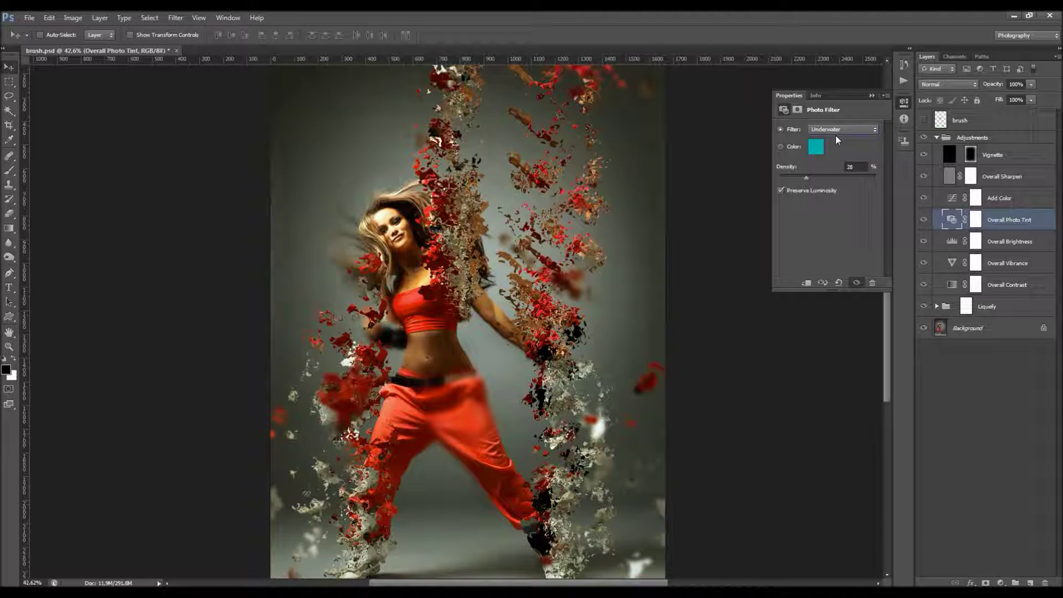
scroll(836, 135, "up", 8)
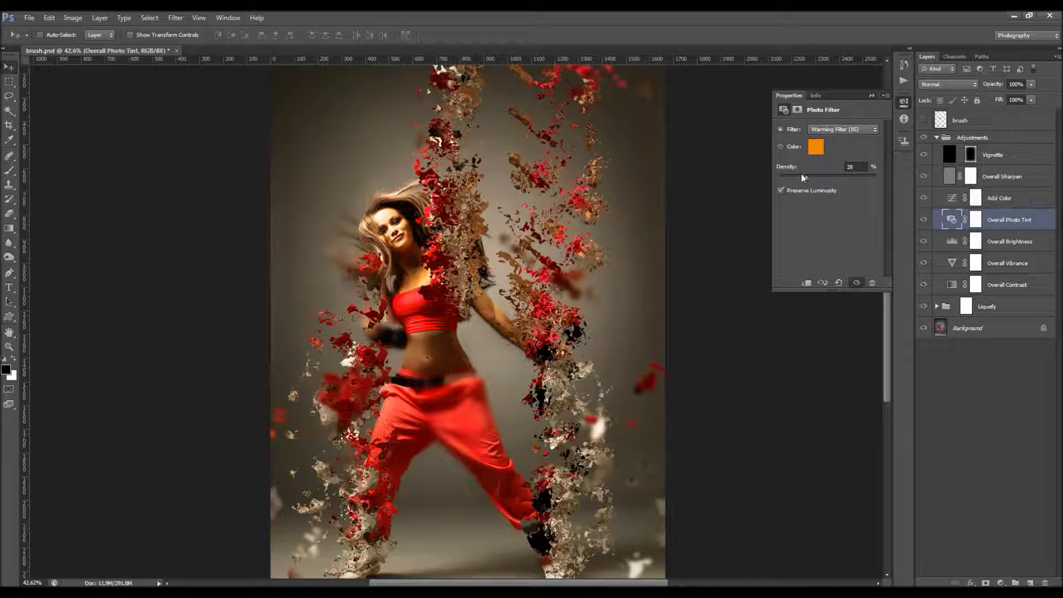
left_click_drag(788, 177, 795, 179)
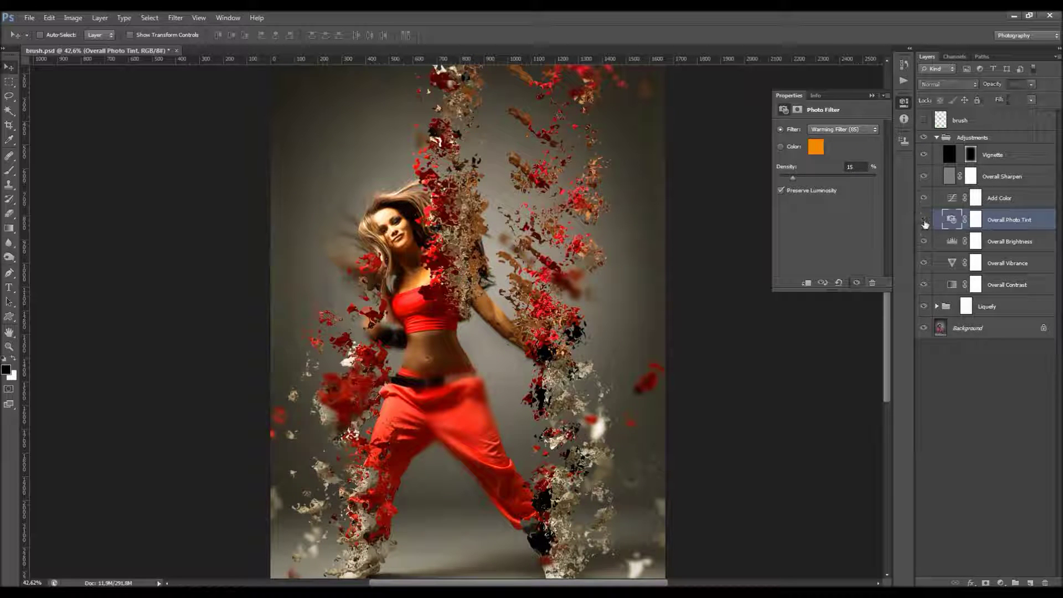
left_click(903, 102)
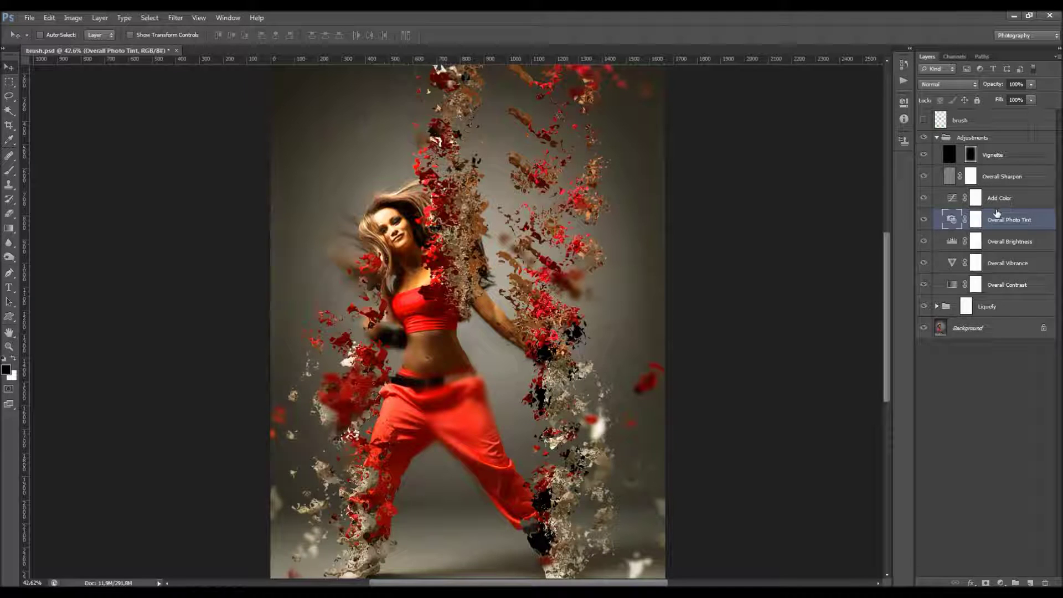
Select the Add Color layer and repeatedly hide and show it to examine its colour effect.
left_click(1016, 201)
left_click(922, 198)
left_click(923, 198)
left_click(923, 198)
left_click(925, 198)
left_click(925, 199)
left_click(926, 201)
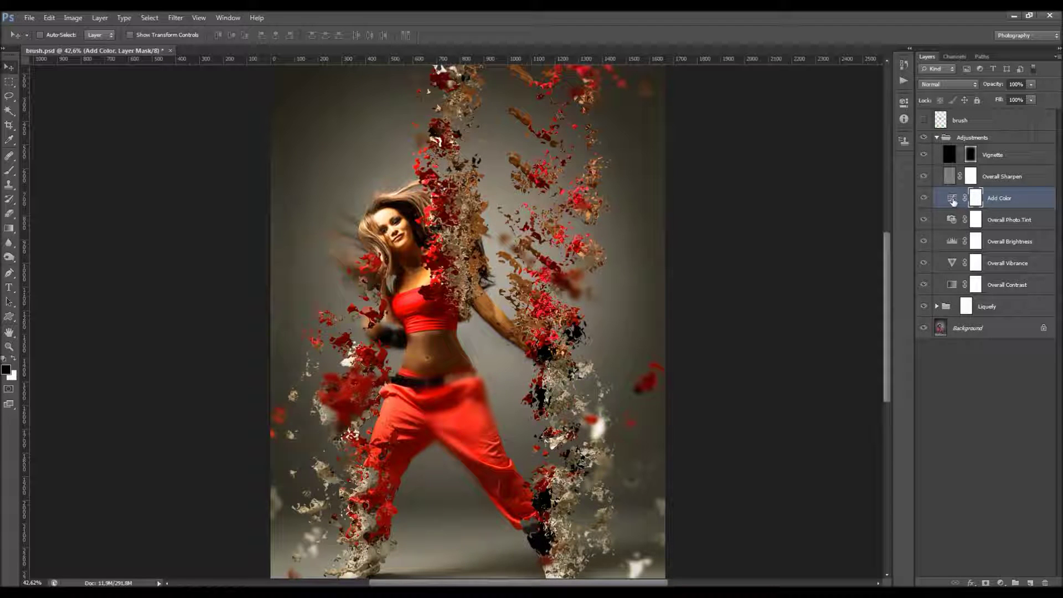
In the Add Color layer's Red curve, raise the shadows to output 71 at input 55 and lower the highlights slightly.
double_click(951, 199)
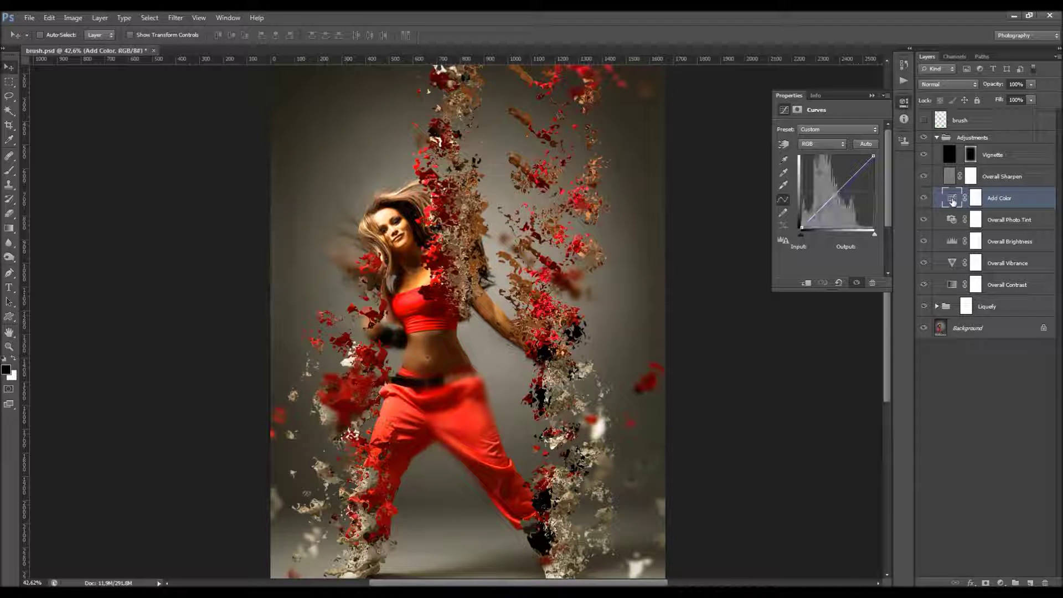
left_click(827, 145)
left_click(821, 164)
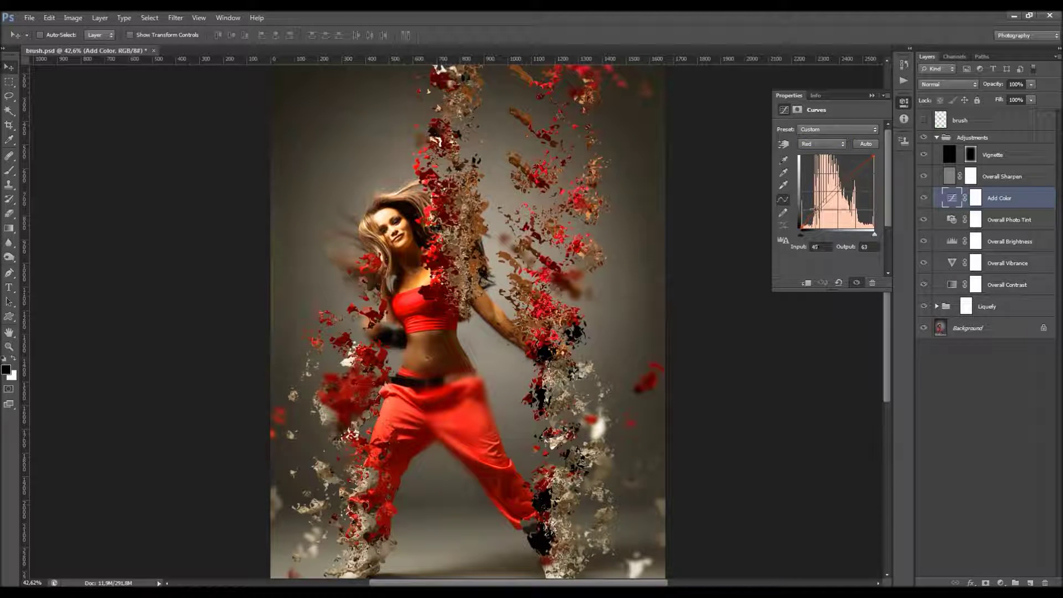
left_click_drag(818, 212, 813, 207)
left_click_drag(849, 174, 848, 182)
Try raising the Add Color layer's Green curve to output 168 at input 158, then reset the curves and close the adjustment.
left_click(822, 144)
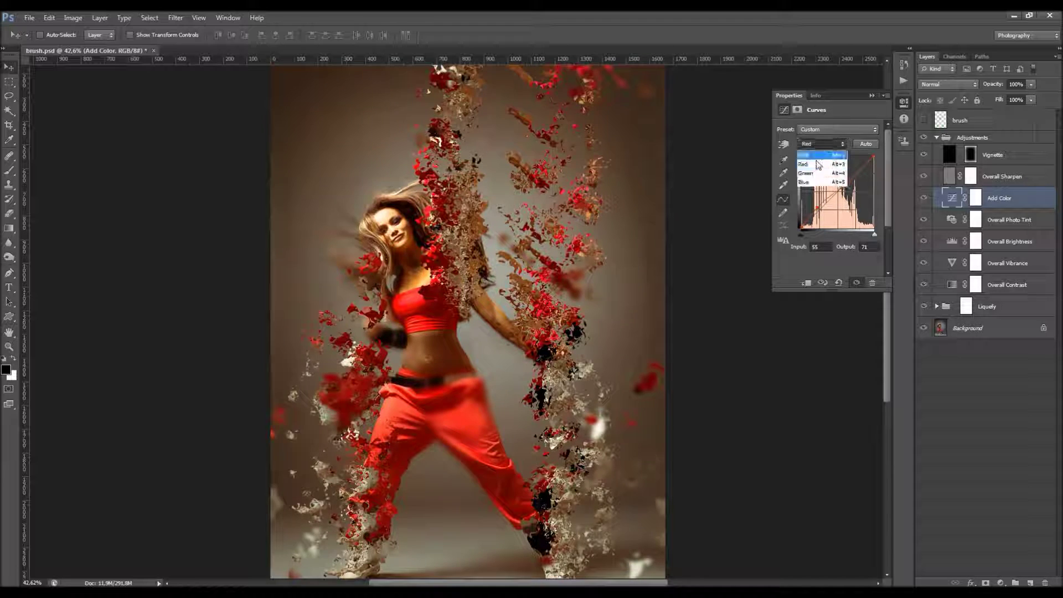
left_click(813, 151)
left_click_drag(846, 183, 846, 181)
key("ctrl+0")
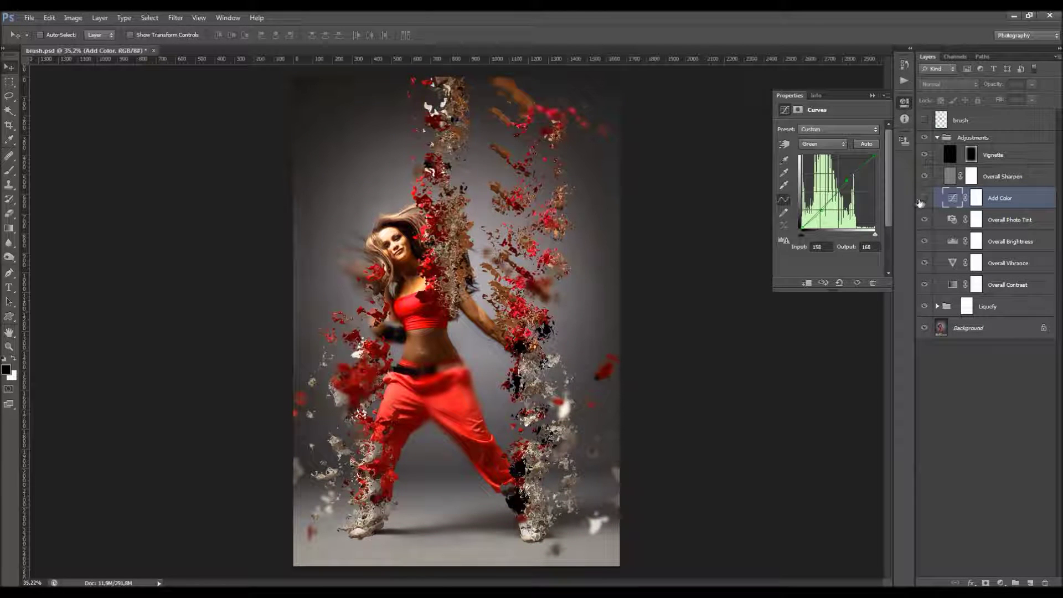
left_click(840, 283)
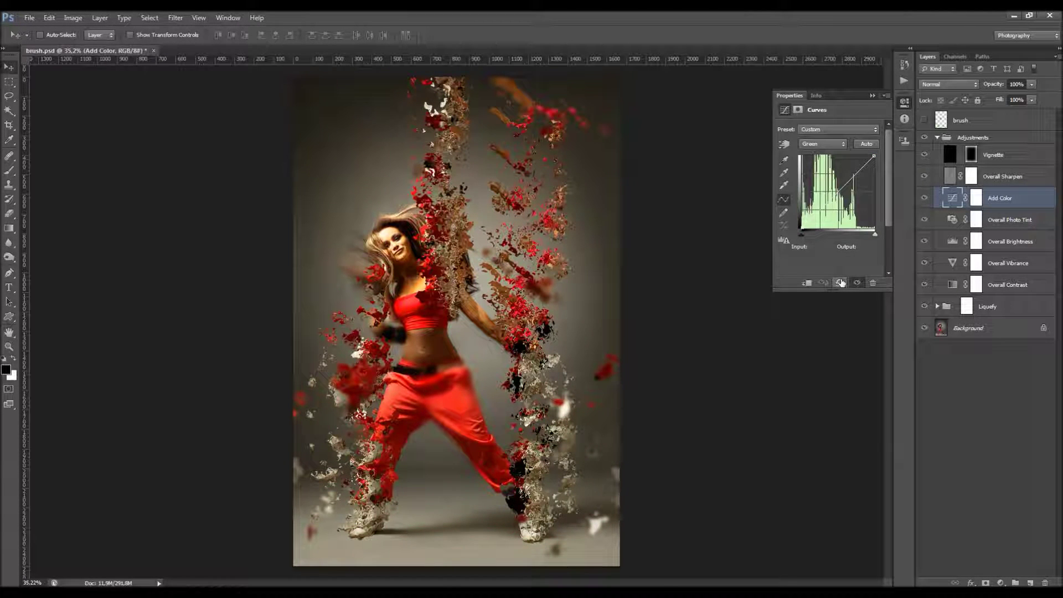
left_click(823, 143)
left_click(831, 145)
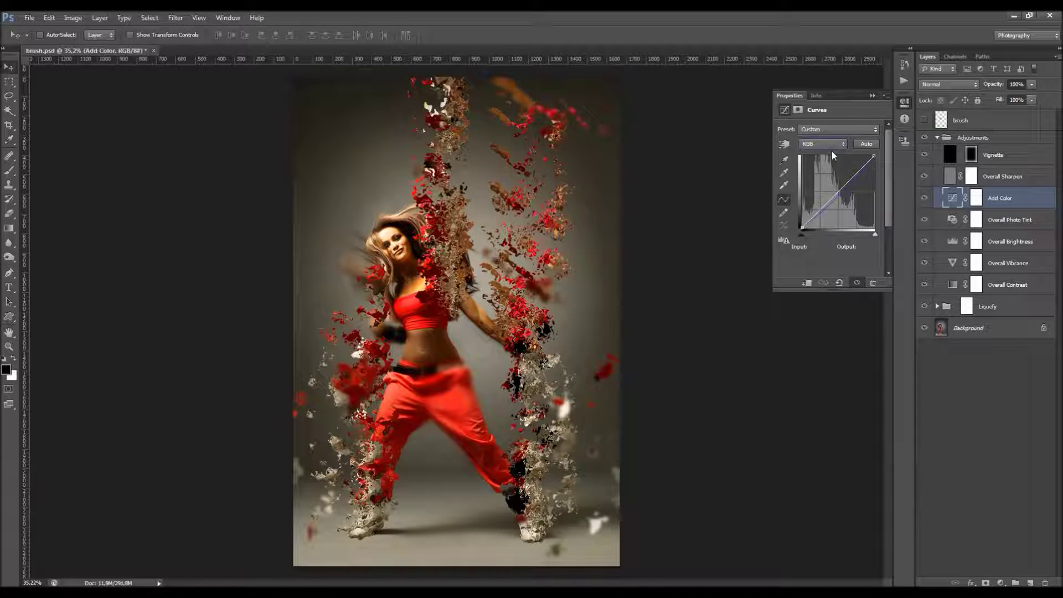
left_click(872, 96)
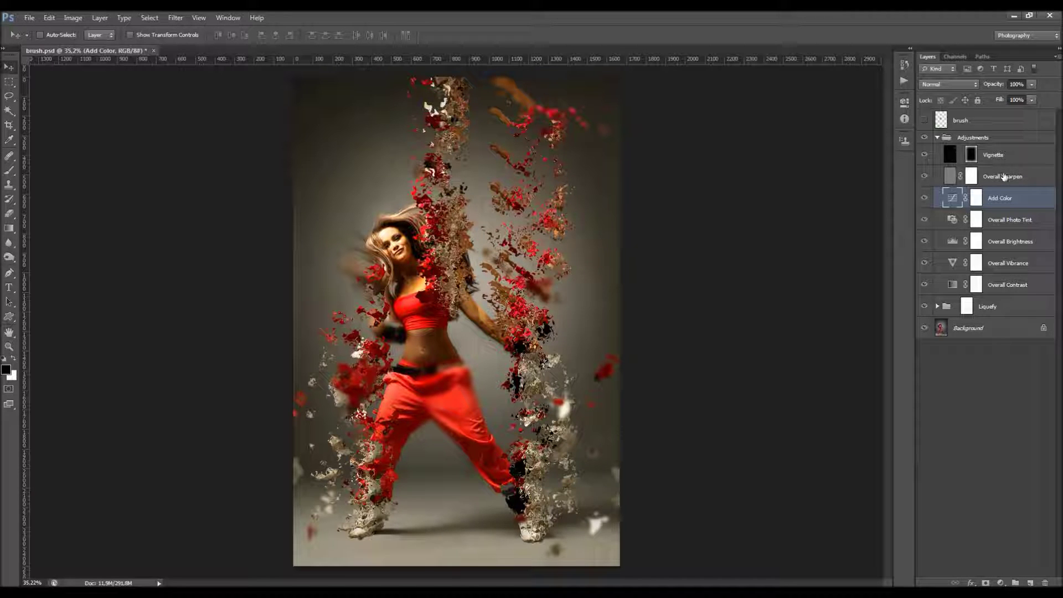
Set the Overall Sharpen layer's opacity to 53%.
left_click(952, 176)
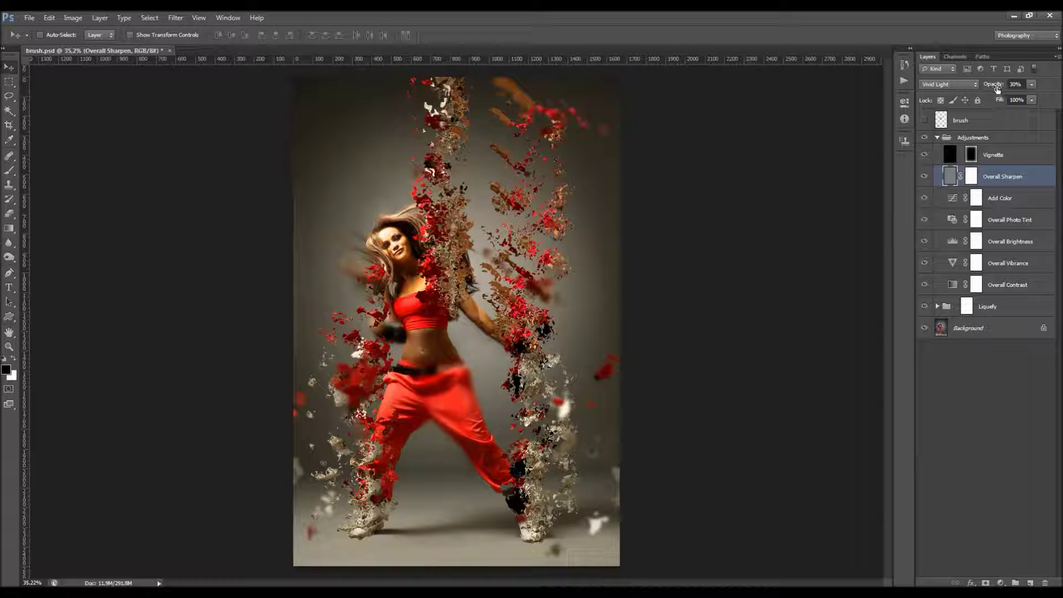
mouse_move(989, 88)
left_mouse_down()
mouse_move(957, 88)
mouse_move(999, 102)
left_mouse_up()
left_click(1034, 84)
left_click_drag(1000, 87, 1020, 137)
Hide the Vignette layer and inspect the sharpening on the dancer's face and the fragments up close.
left_click(927, 155)
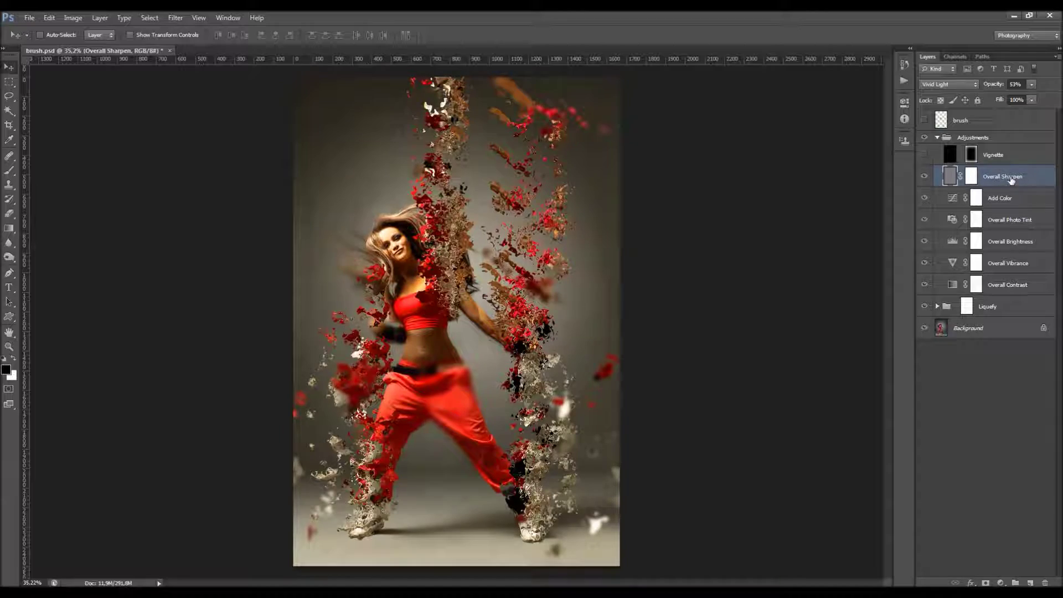
scroll(495, 265, "up", 5)
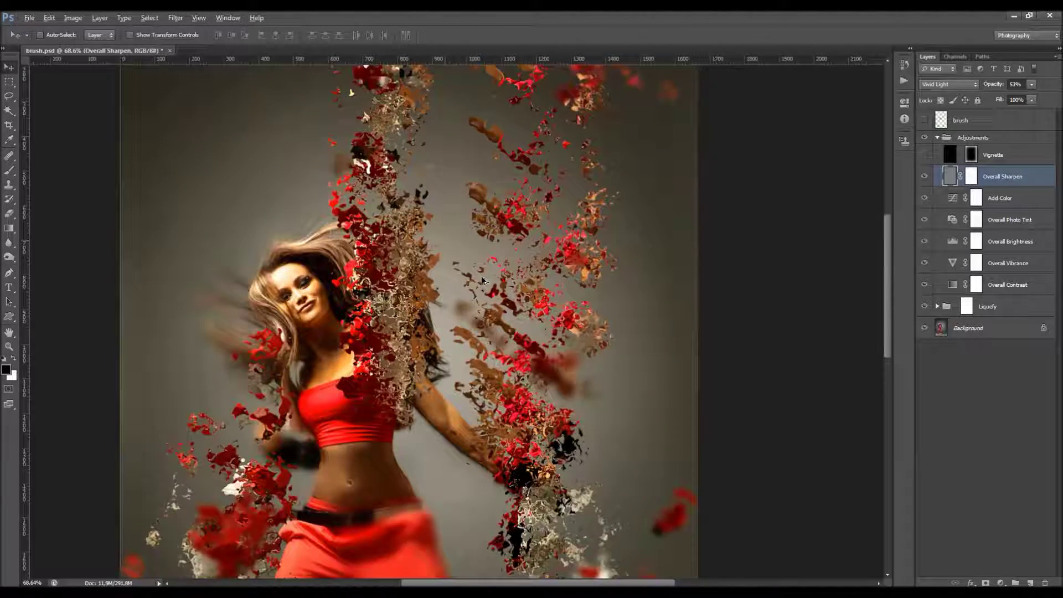
scroll(495, 265, "up", 3)
scroll(470, 354, "down", 1)
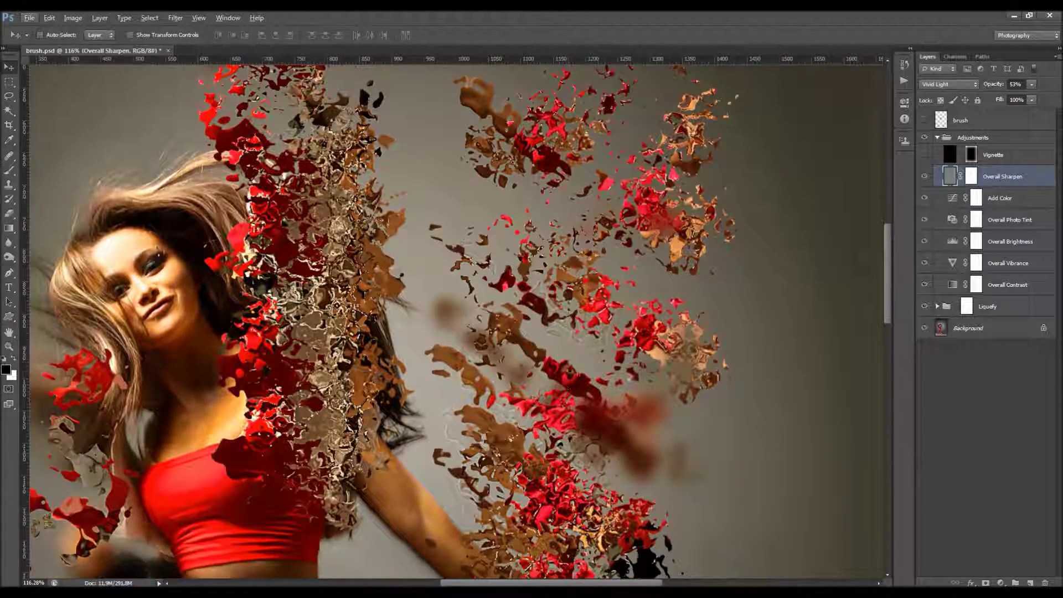
Inspect the sharpened dancer and fragments up close and delete the Overall Sharpen layer.
scroll(447, 444, "up", 1)
scroll(576, 346, "down", 2)
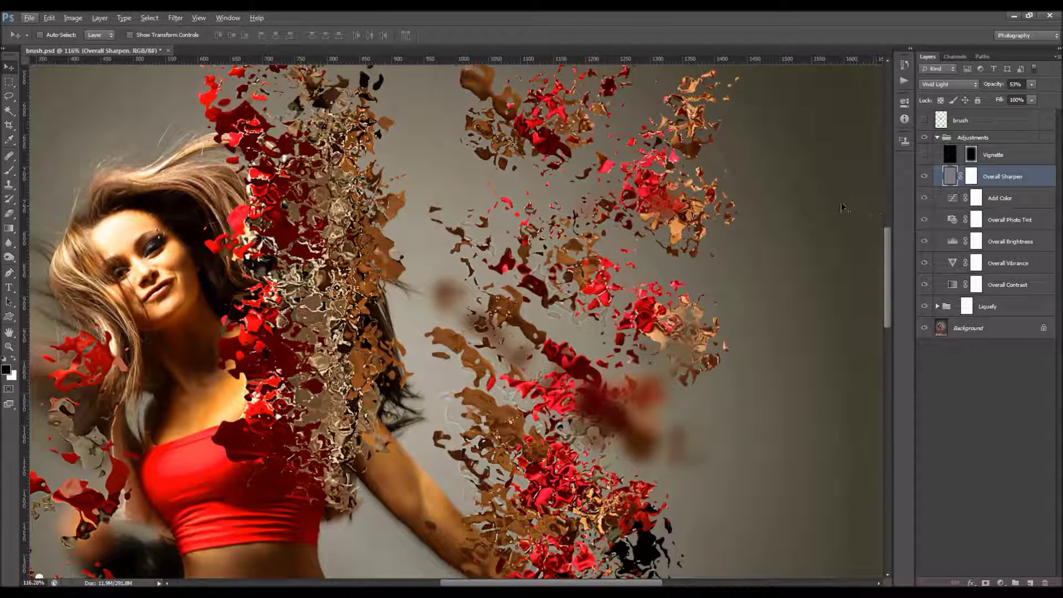
scroll(477, 285, "down", 4)
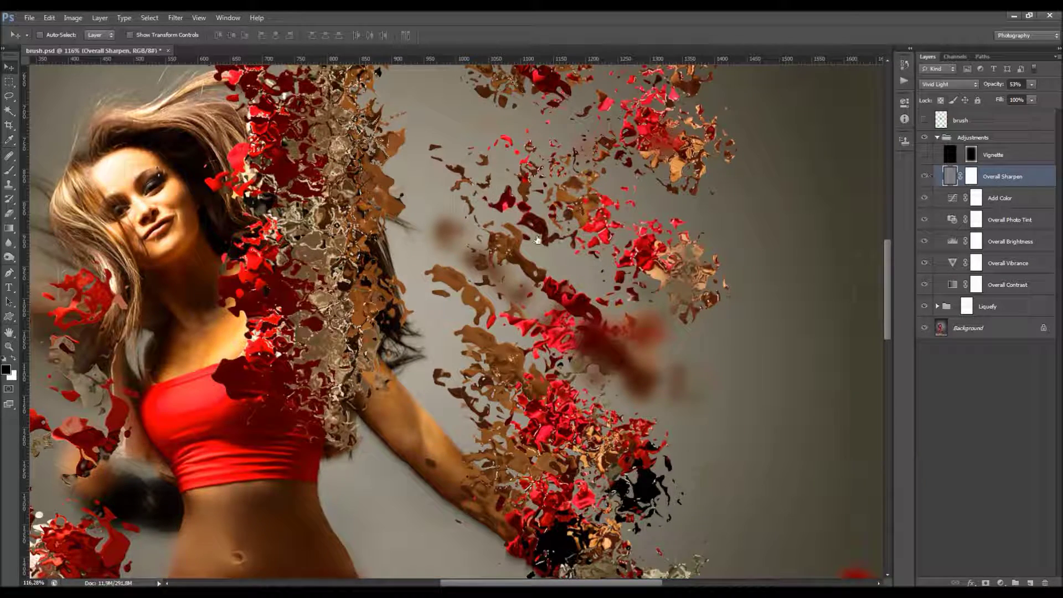
scroll(535, 239, "down", 4)
key("Delete")
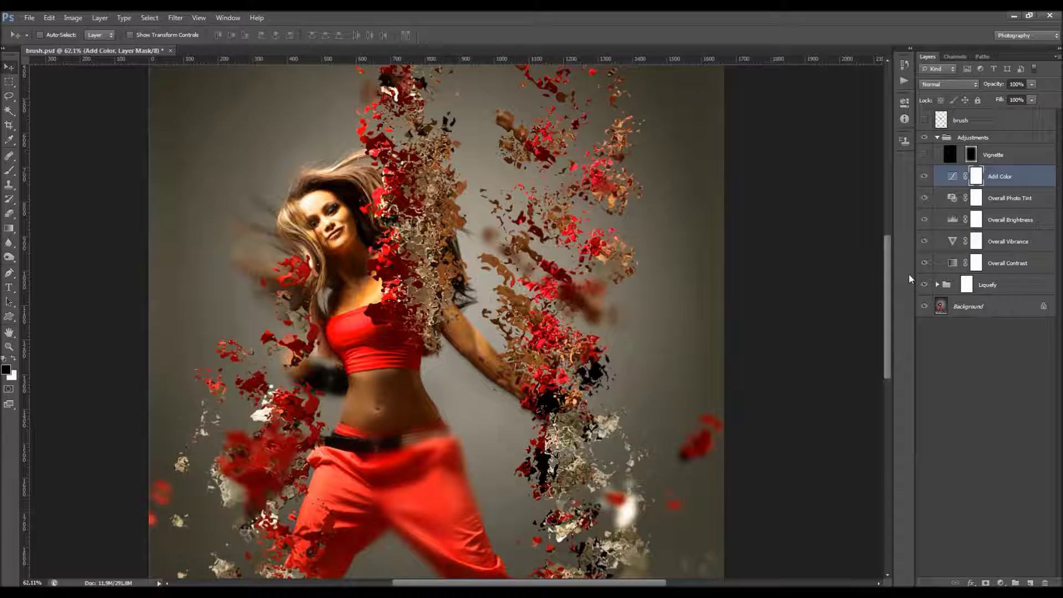
Add a new layer above Add Color and fill it with the merged image using Apply Image with Multiply blending.
left_click(1030, 582)
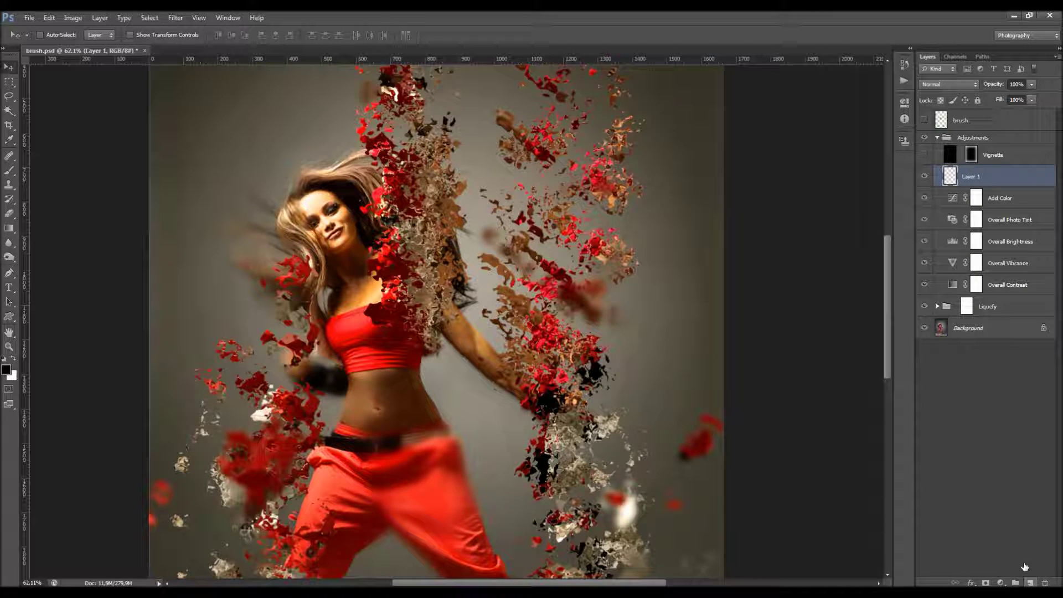
left_click(923, 155)
left_click(73, 18)
left_click(92, 177)
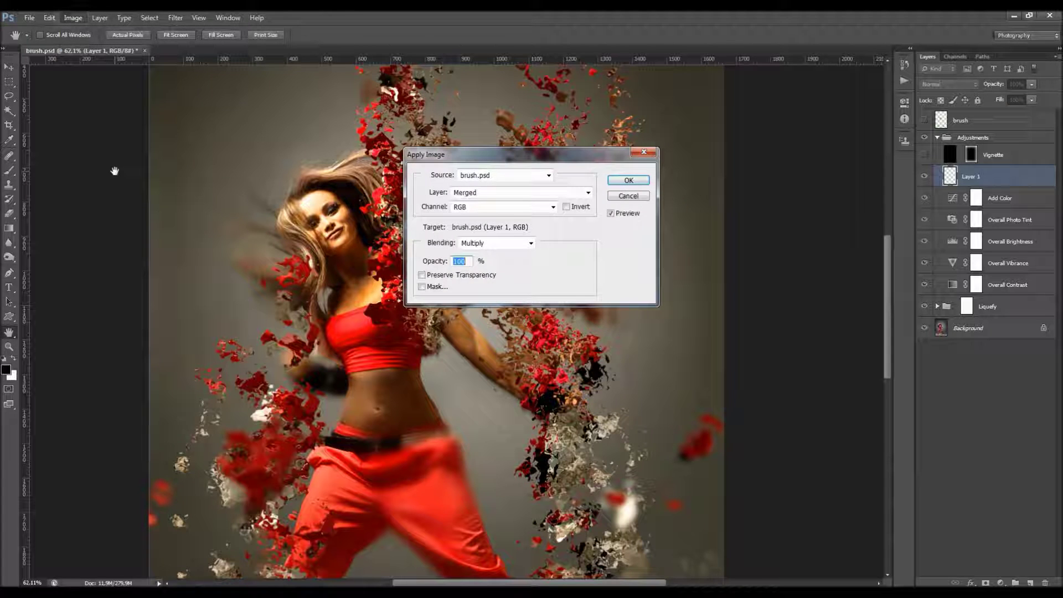
key("Return")
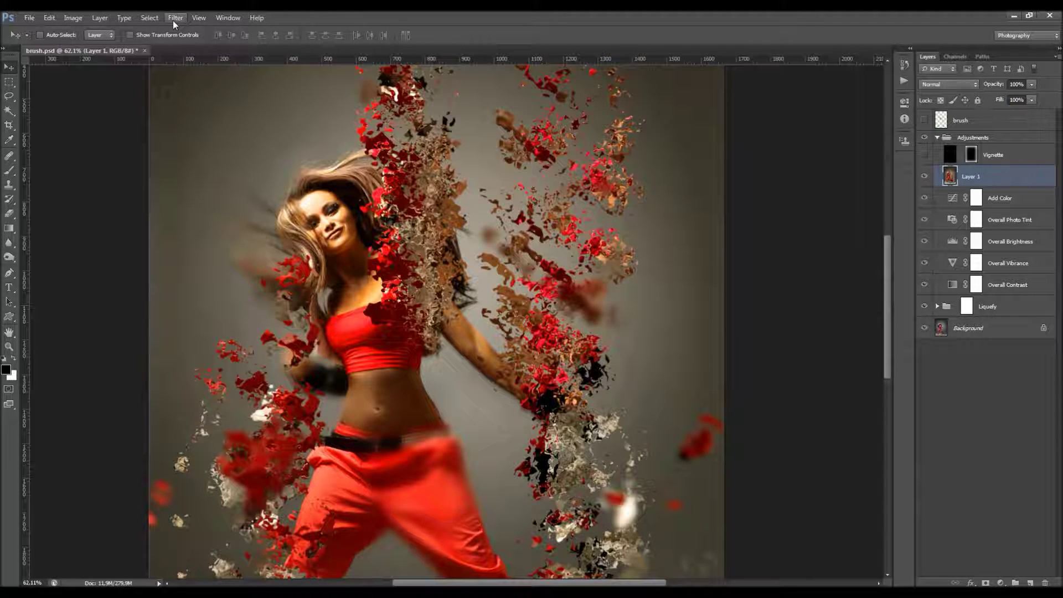
Apply a High Pass filter to the merged image layer to isolate its fine edges.
left_click(173, 21)
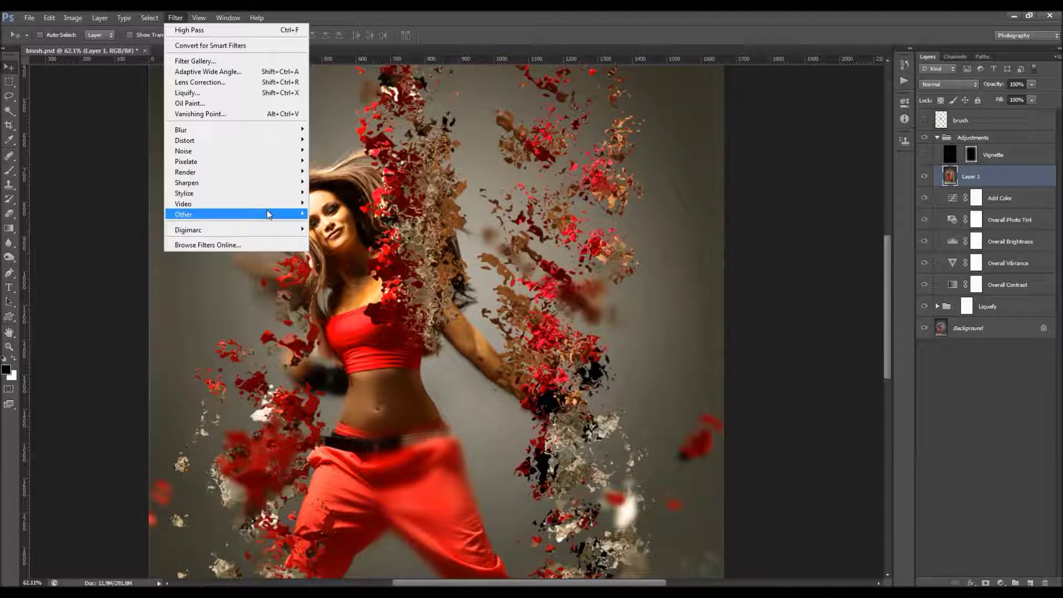
mouse_move(240, 211)
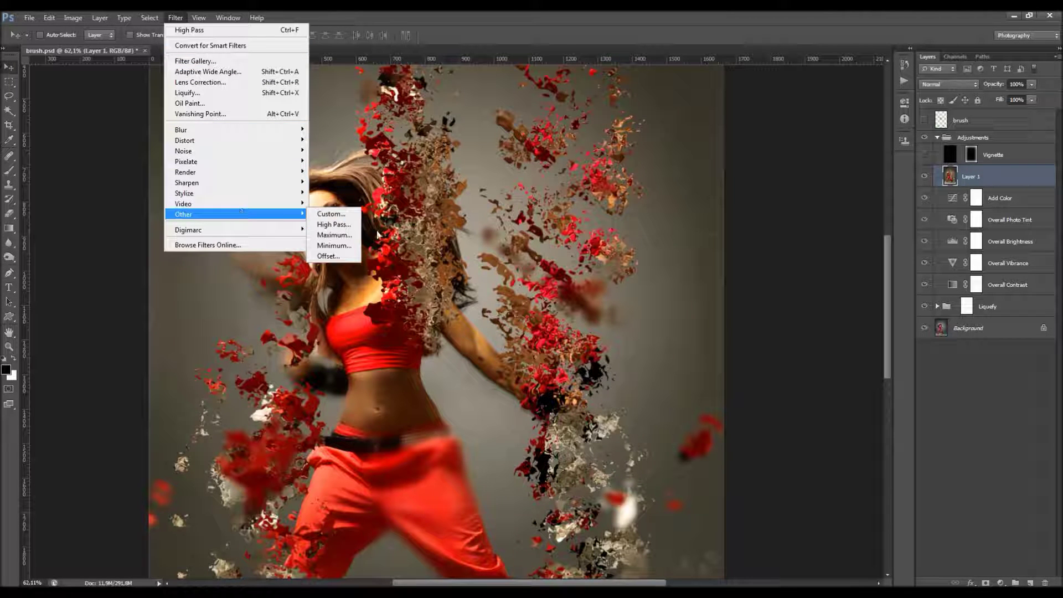
left_click(333, 224)
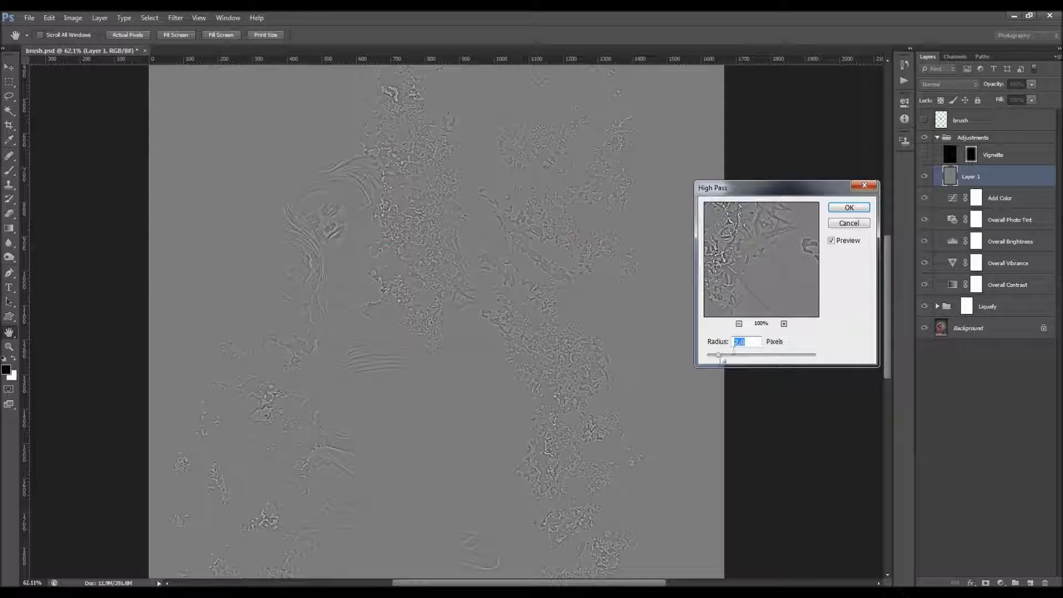
left_click(849, 207)
Set the High Pass layer to Vivid Light, reduce its opacity, and check the sharpening on the whole image.
left_click(935, 85)
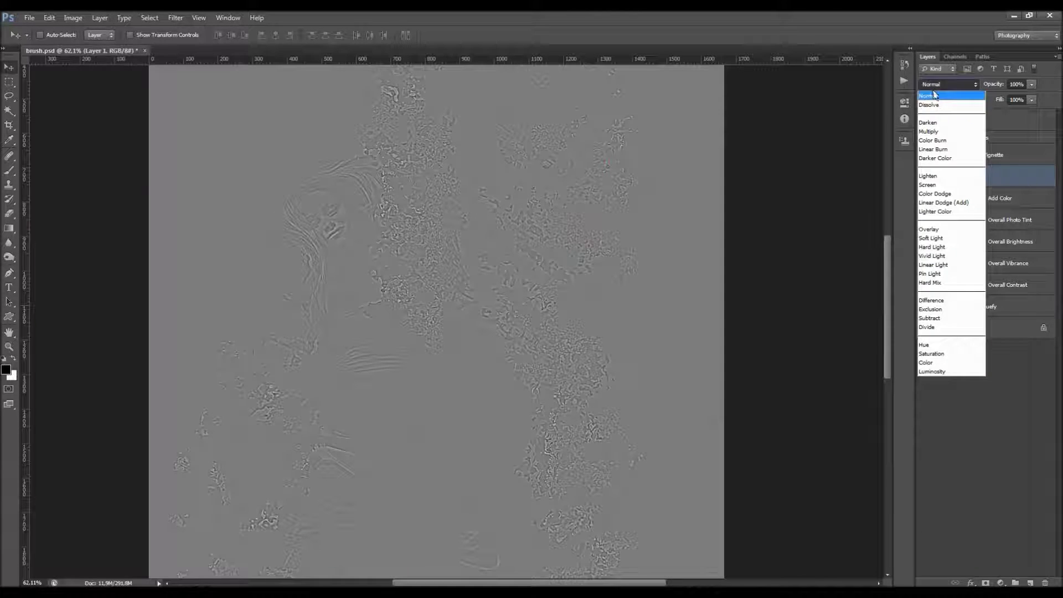
left_click(941, 256)
left_click(993, 86)
left_click_drag(989, 89, 987, 90)
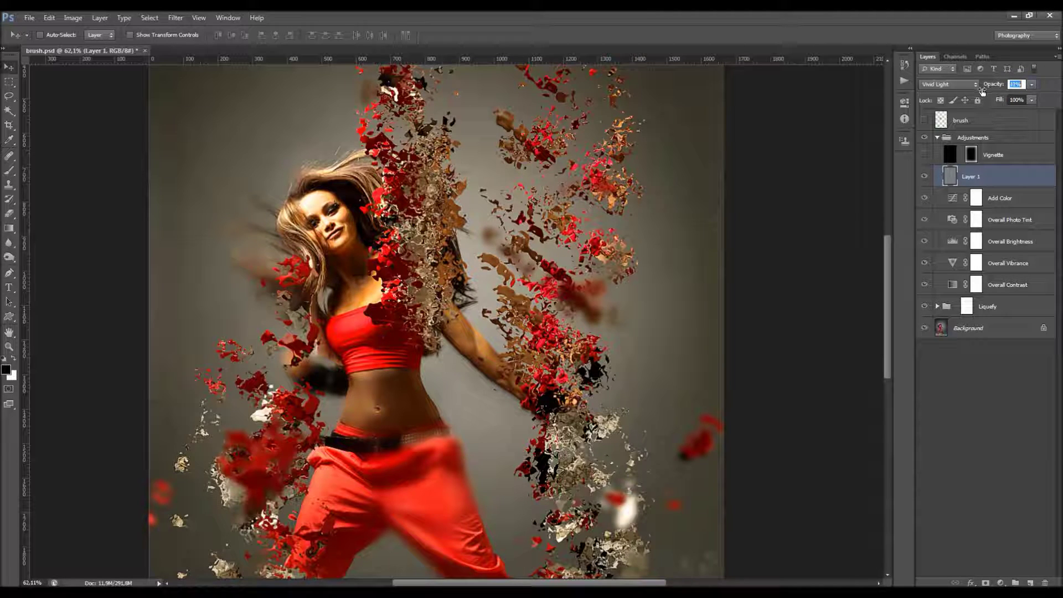
left_click(926, 178)
left_click(926, 179)
scroll(484, 251, "down", 6)
scroll(475, 244, "up", 1)
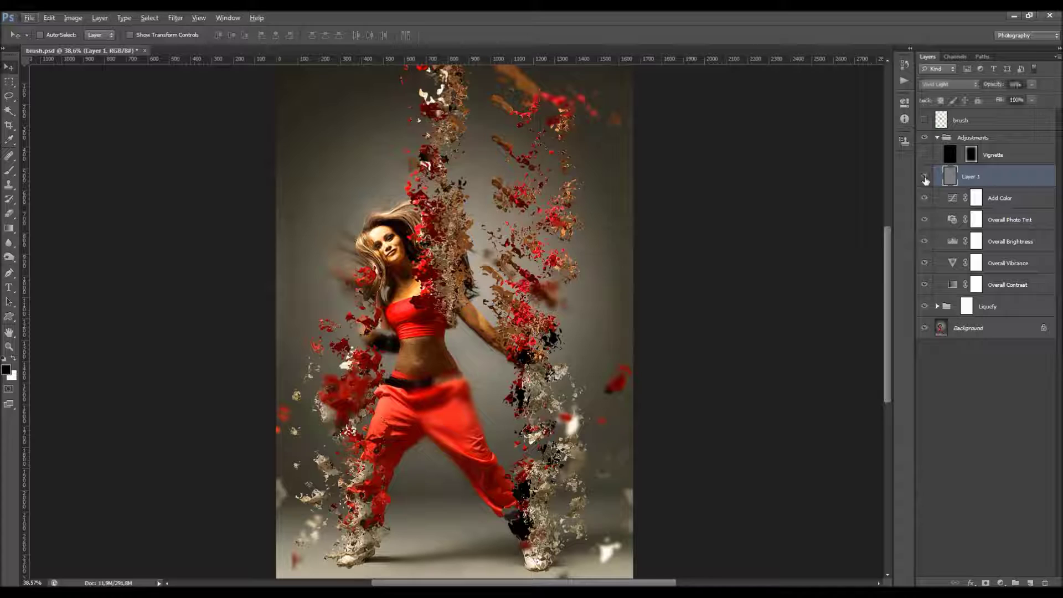
Show the Vignette layer, select its mask, and raise the layer's opacity to 100%.
left_click(977, 156)
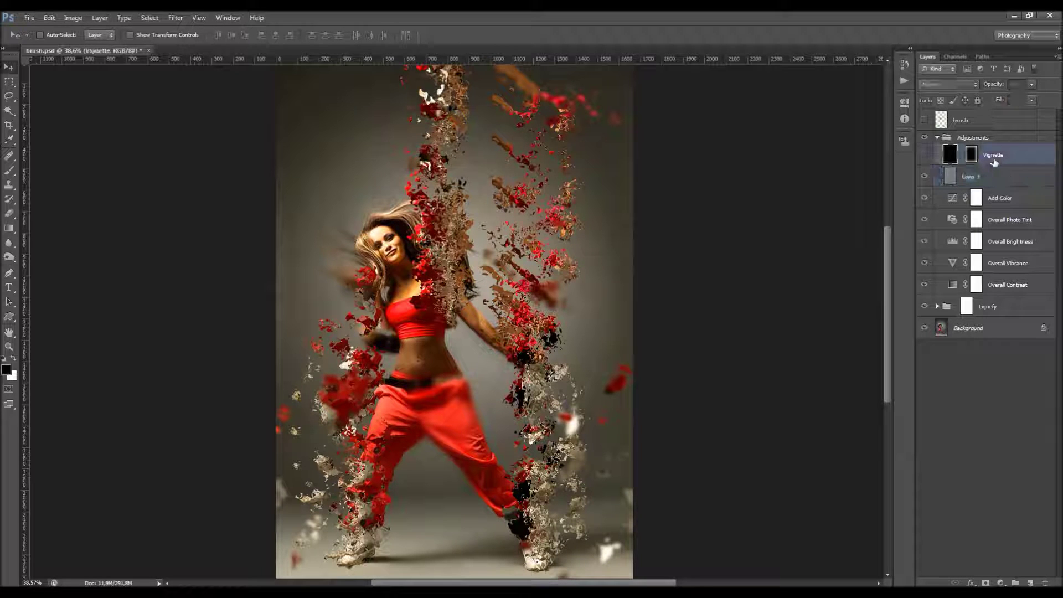
left_click(923, 156)
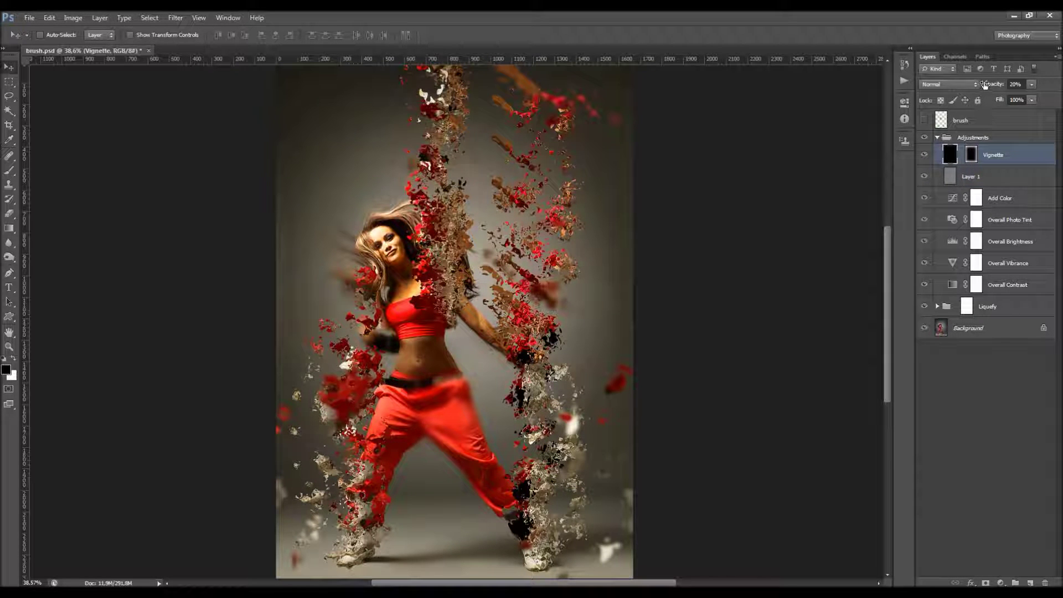
mouse_move(991, 85)
left_mouse_down()
mouse_move(1026, 91)
mouse_move(1010, 93)
left_mouse_up()
left_click(972, 150)
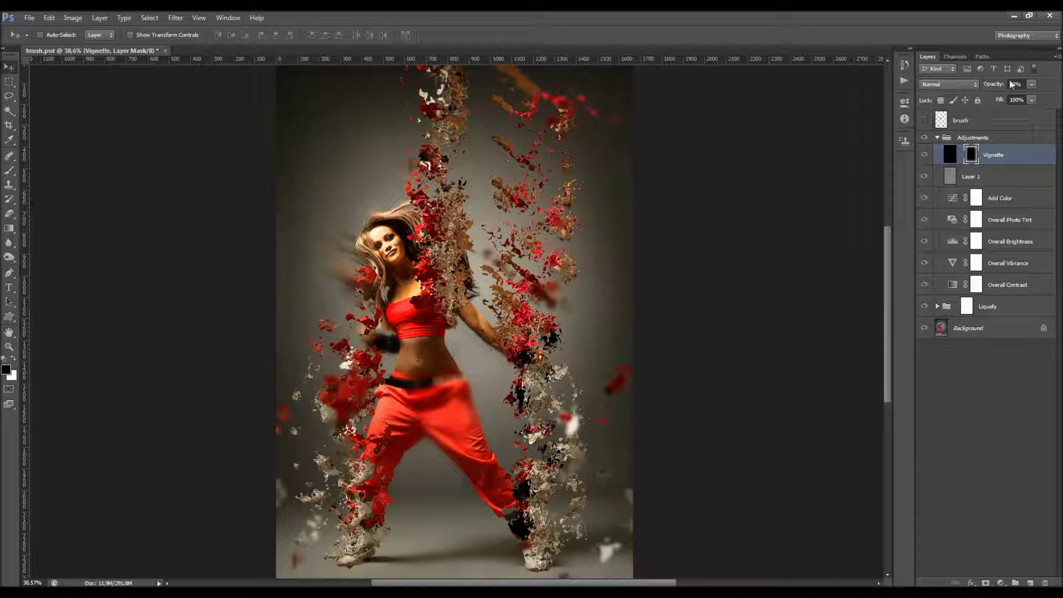
left_click_drag(984, 85, 1029, 86)
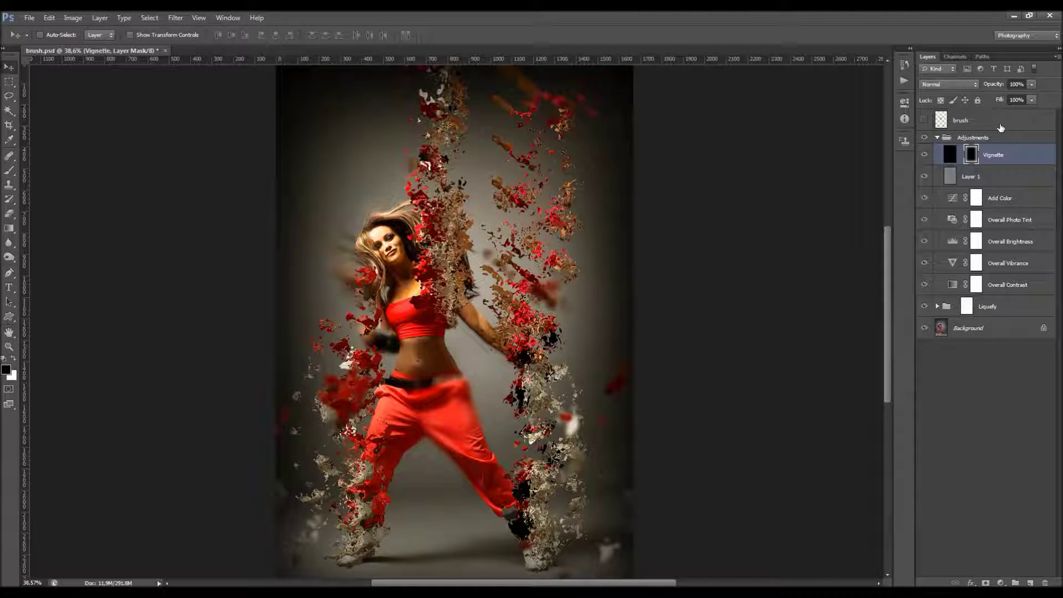
Open Refine Mask for the Vignette mask and set Contrast to 0% and Shift Edge to -10%.
right_click(973, 153)
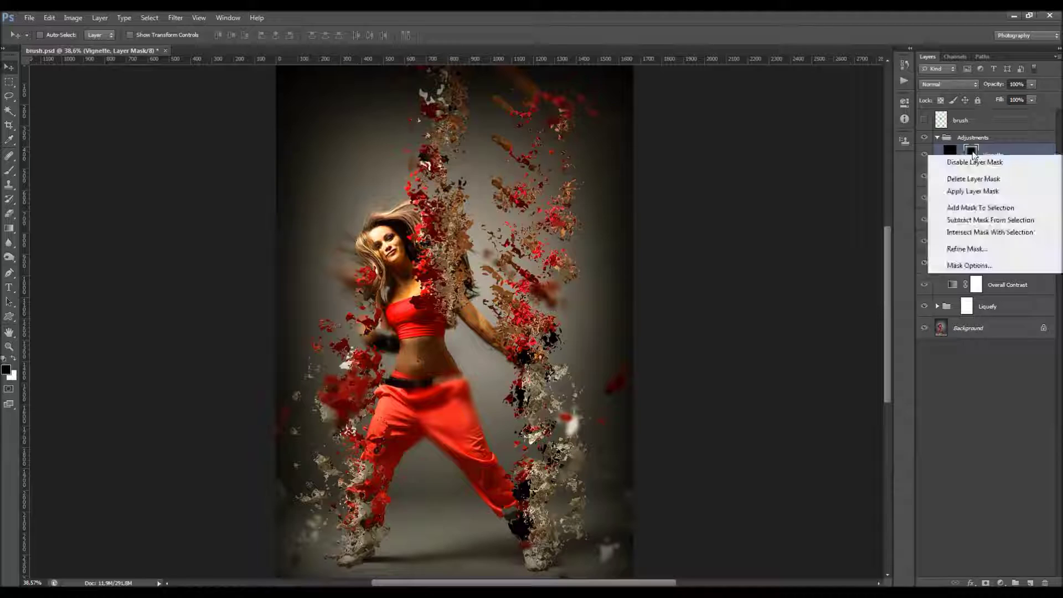
left_click(972, 150)
right_click(972, 155)
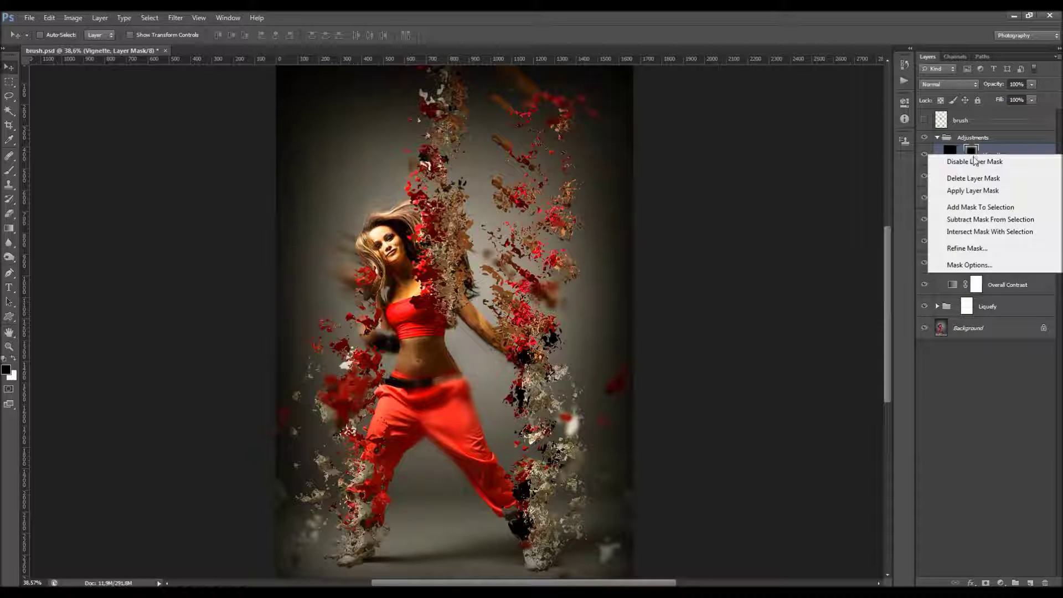
left_click(977, 249)
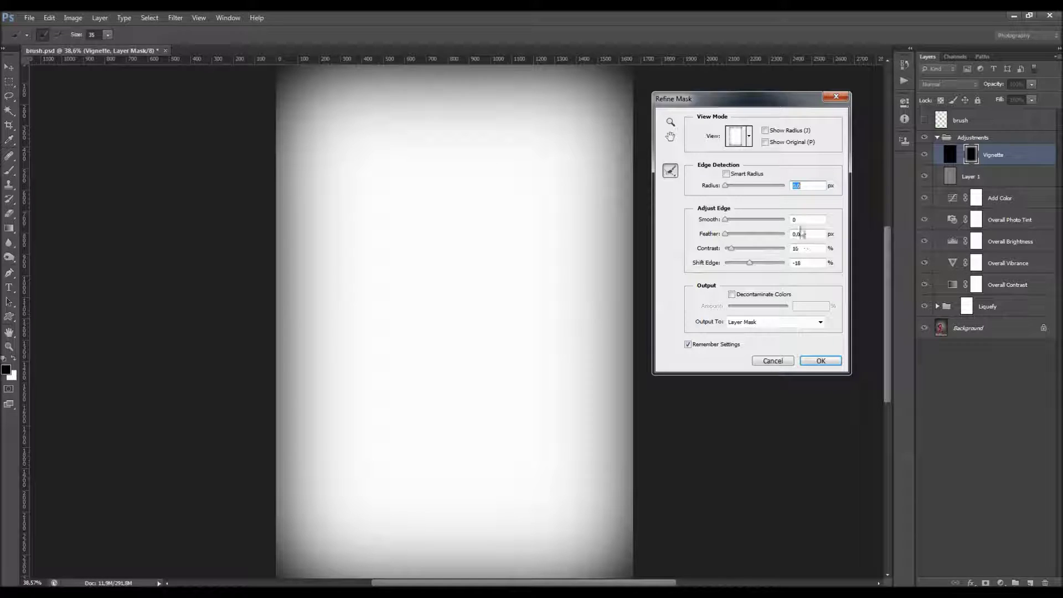
double_click(805, 250)
type("0")
mouse_move(749, 262)
left_mouse_down()
mouse_move(768, 266)
mouse_move(737, 269)
mouse_move(753, 269)
left_mouse_up()
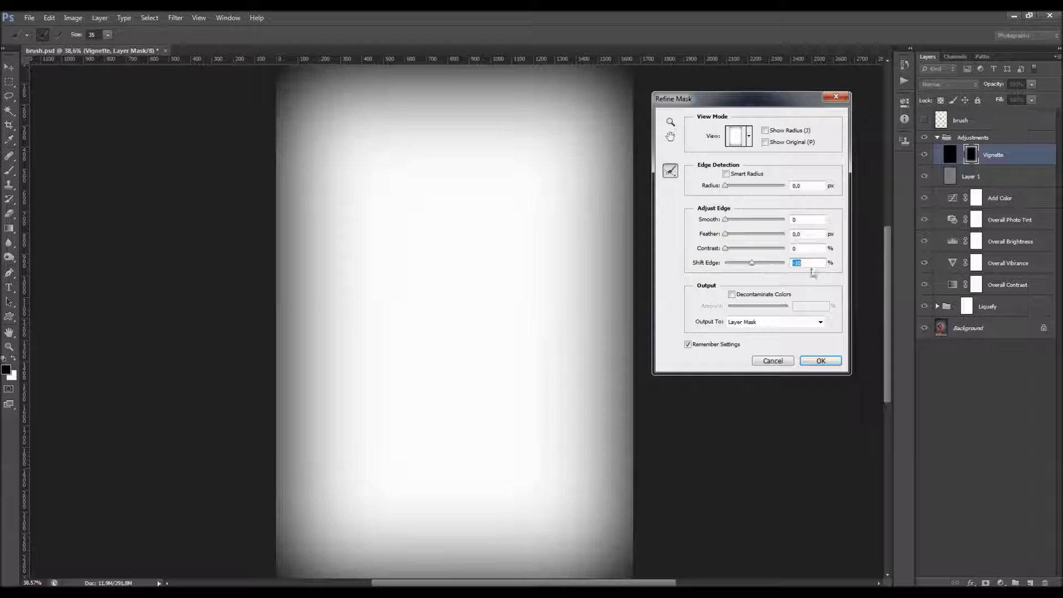
Set the Vignette mask's Contrast to 11%, bring Shift Edge close to zero, and apply the refinement.
left_click(733, 249)
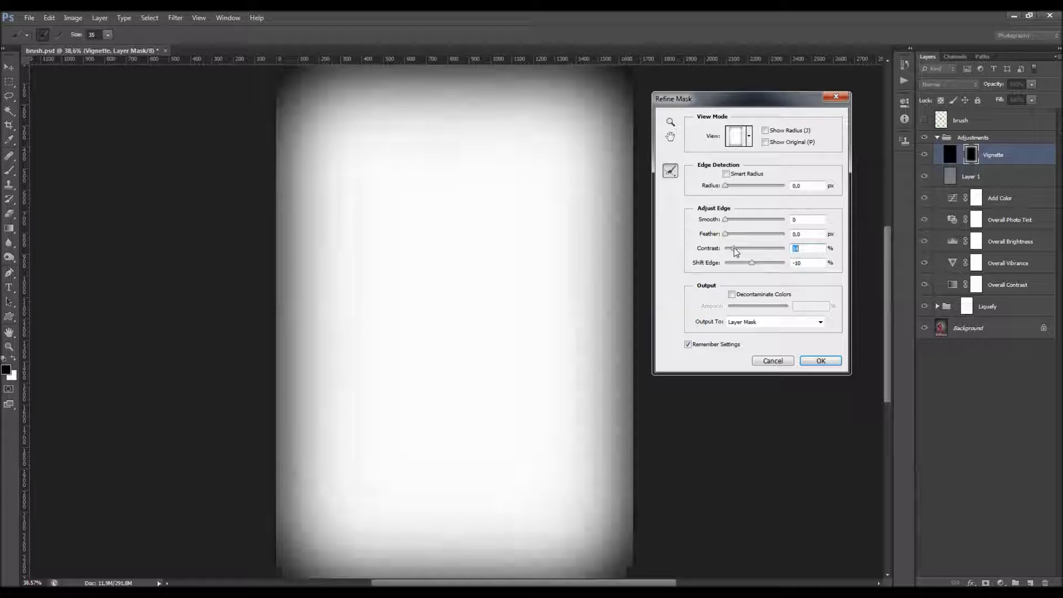
type("1")
left_click_drag(727, 251, 733, 254)
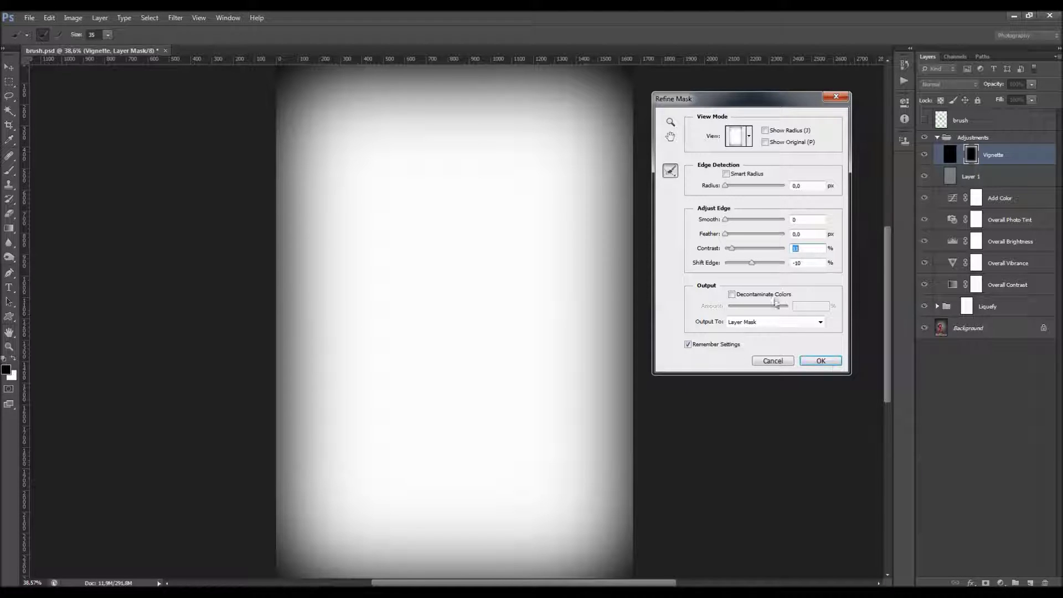
left_click_drag(751, 263, 754, 264)
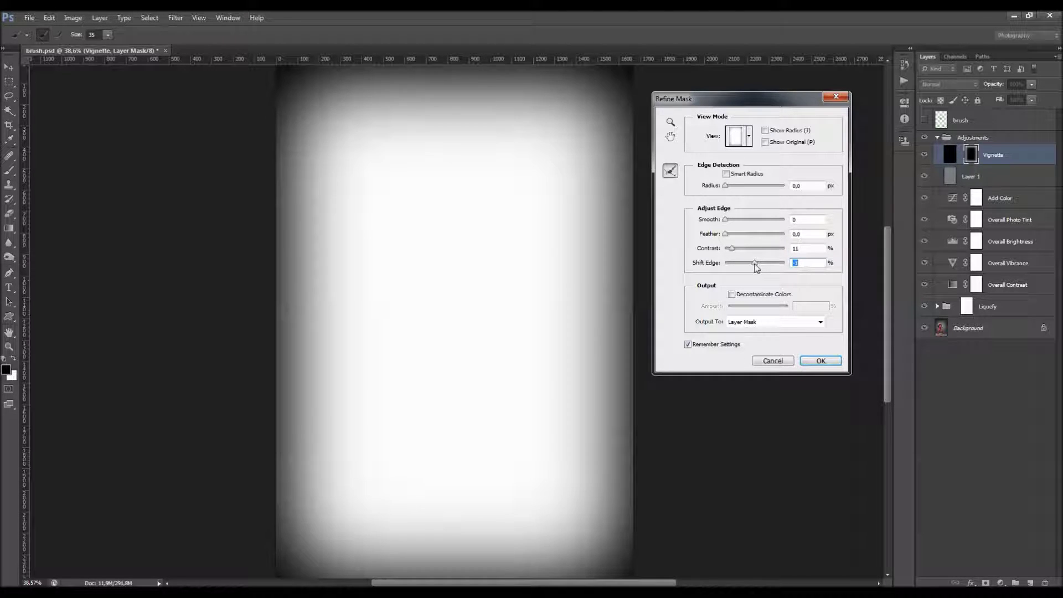
left_click(819, 359)
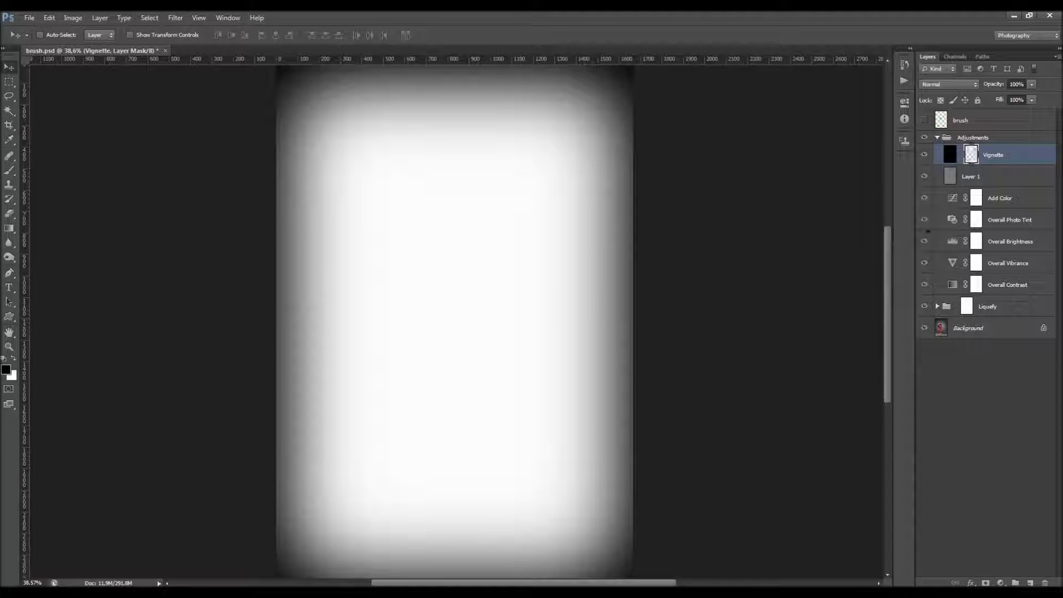
Compare the image with and without the Vignette layer and set its opacity to 29%.
left_click(972, 155, "alt")
left_click(924, 155)
left_click(923, 154)
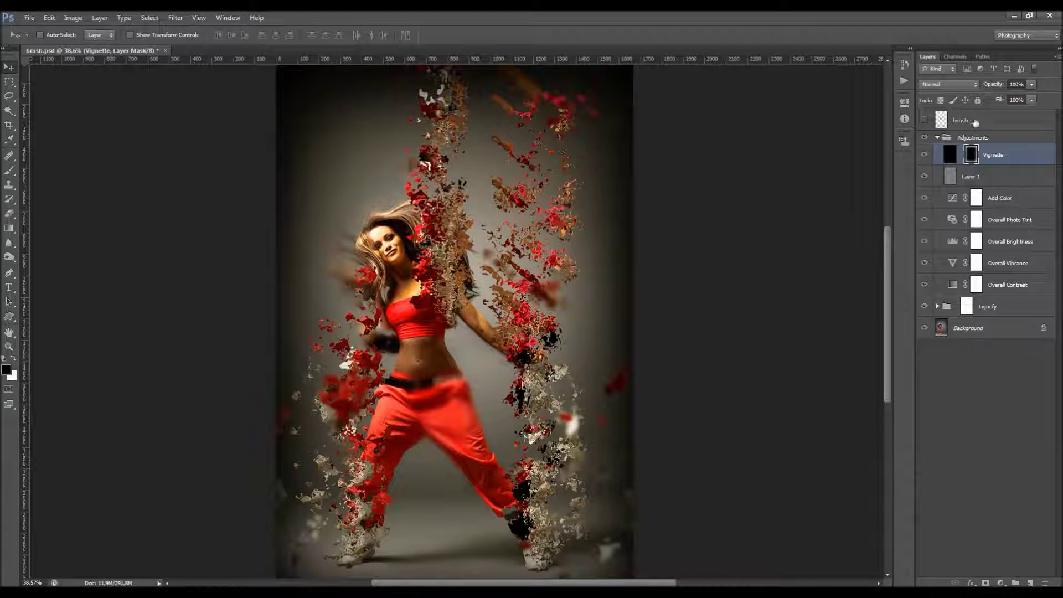
mouse_move(990, 89)
left_mouse_down()
mouse_move(943, 101)
mouse_move(990, 90)
left_mouse_up()
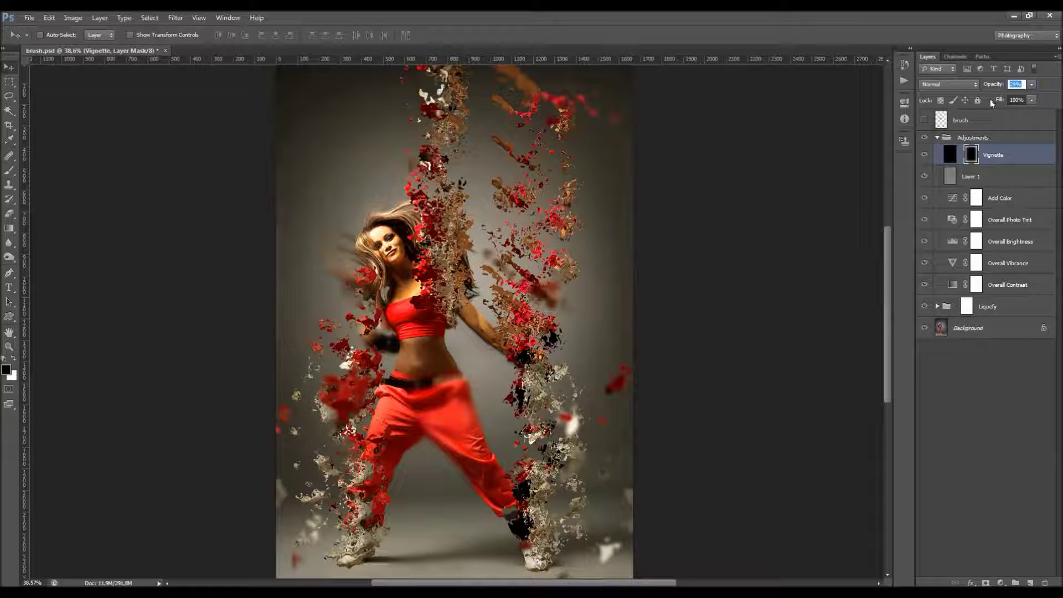
scroll(480, 324, "down", 2)
scroll(479, 323, "up", 2)
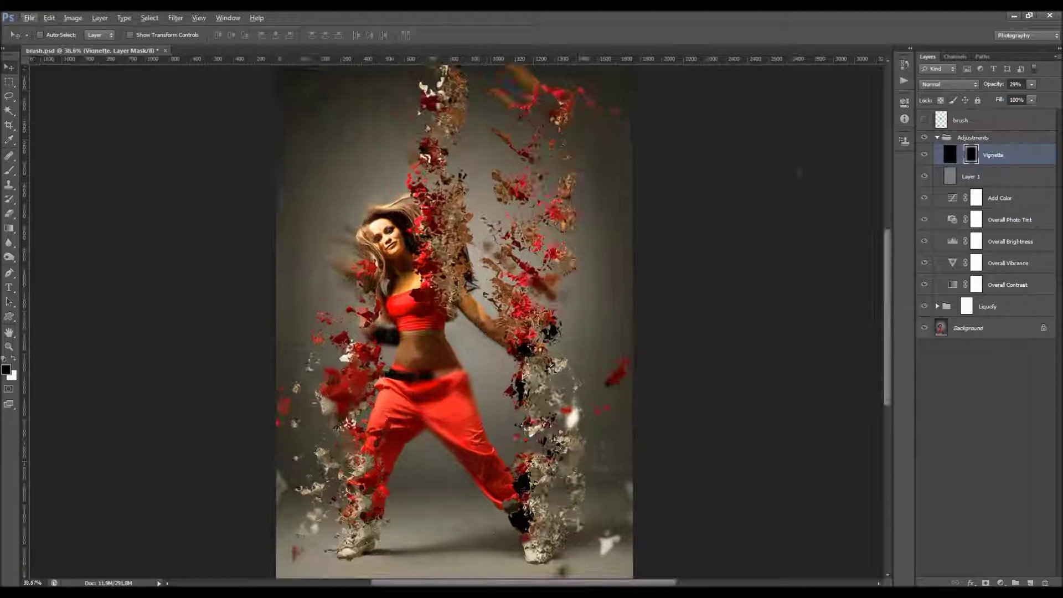
Collapse the Adjustments group, duplicate the Background layer, and move the copy above Adjustments.
left_click(937, 137)
left_click(978, 137)
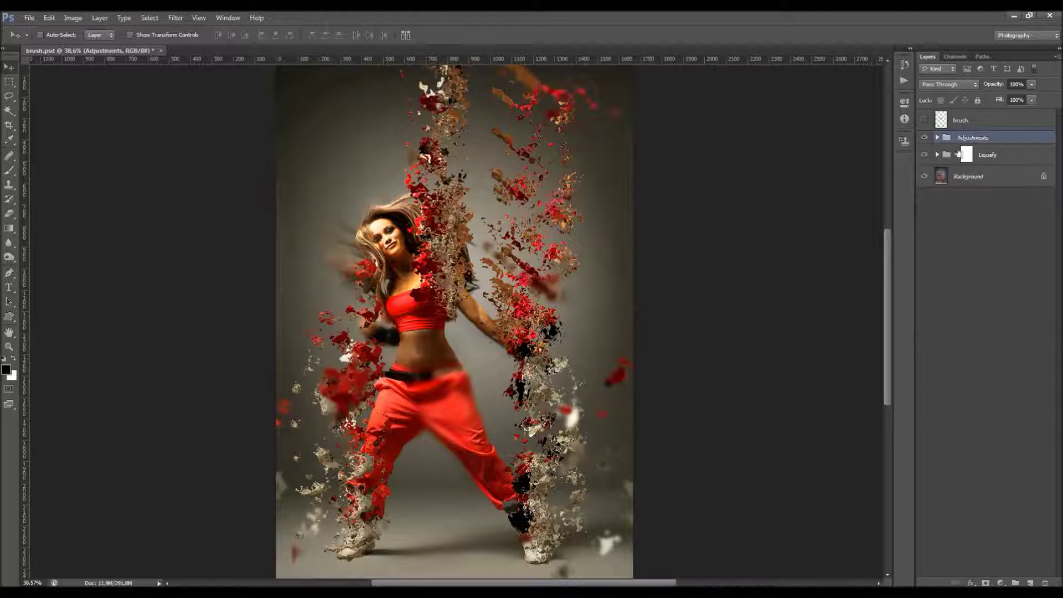
left_click(966, 178)
key("ctrl+j")
left_click_drag(975, 183, 974, 130)
scroll(519, 276, "down", 1)
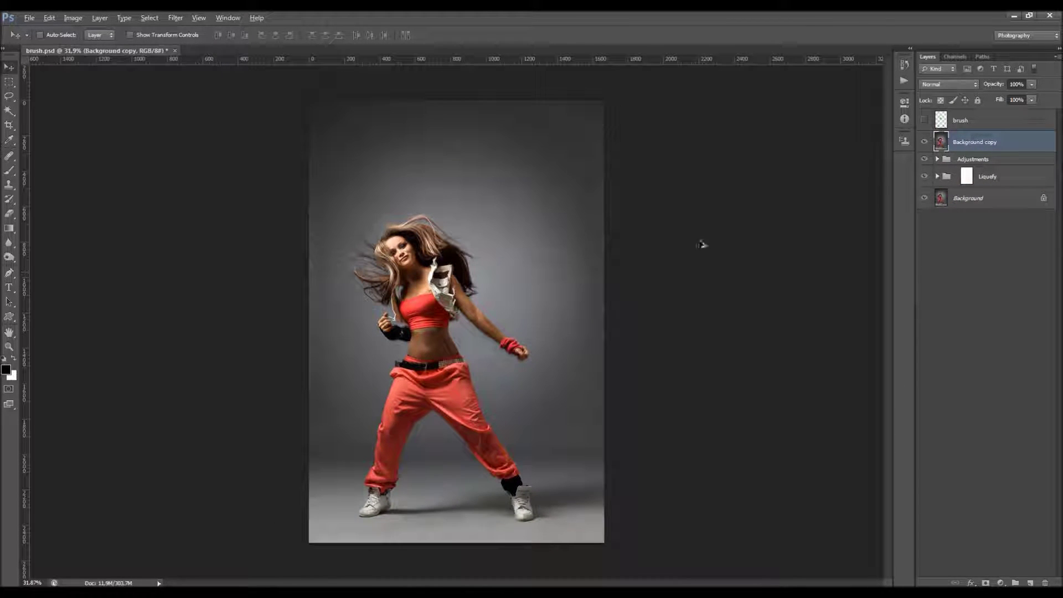
Compare the original photo and green brush marks with the finished effect by toggling the brush and Background copy layers.
left_click(924, 120)
scroll(445, 273, "up", 1)
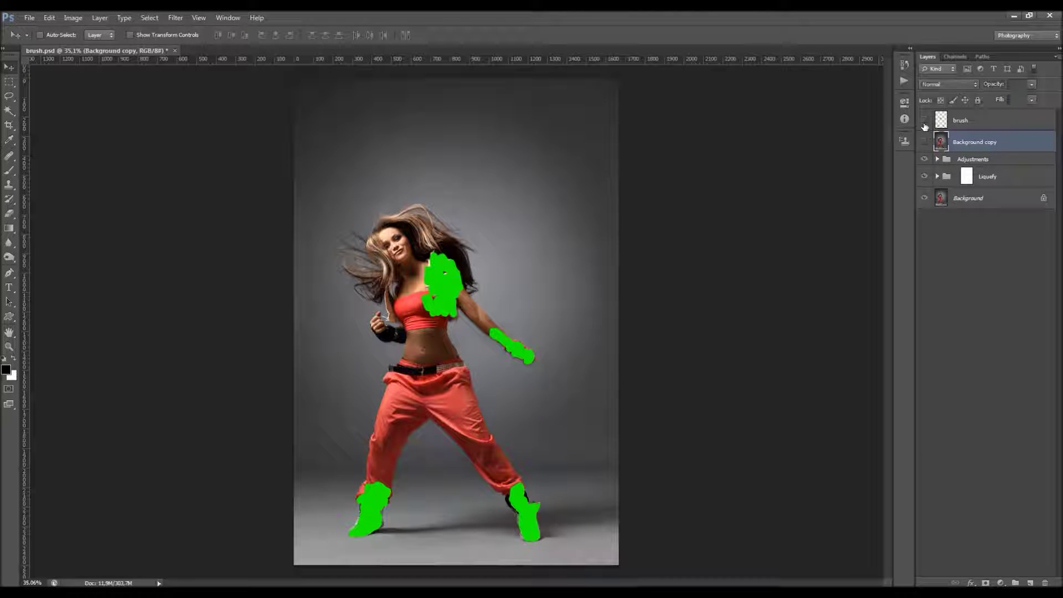
left_click(924, 121)
left_click(924, 120)
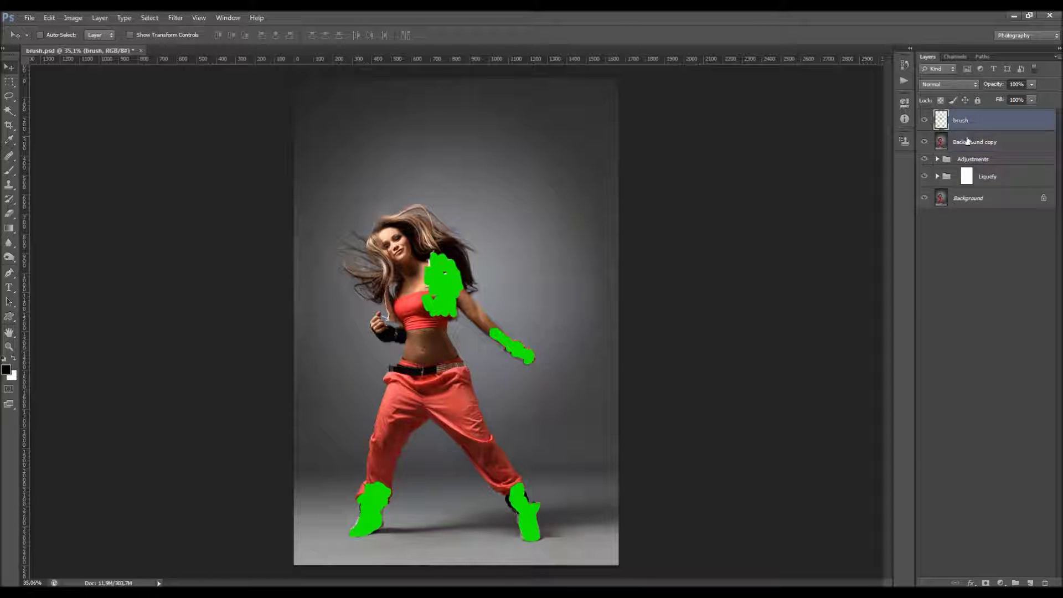
left_click_drag(923, 123, 924, 145)
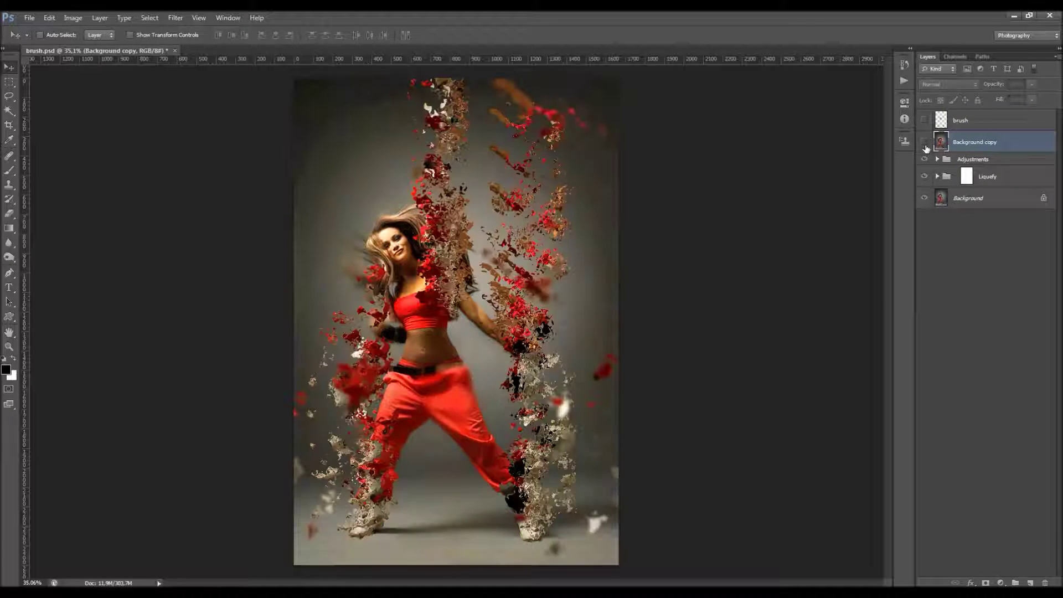